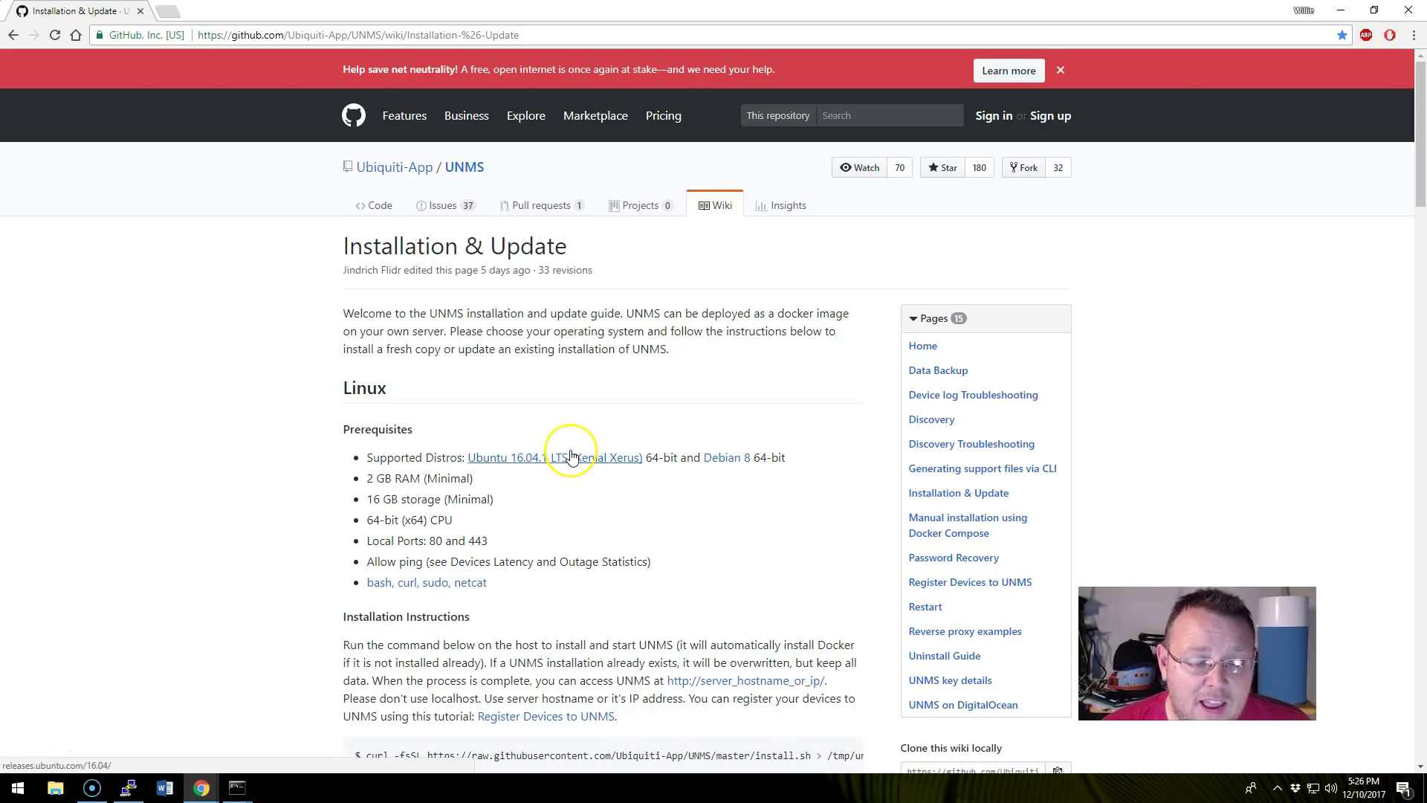
Glance at the PuTTY server terminal, then minimize it to read the guide.
{"action": "scroll", "coordinate": [571, 455], "scroll_direction": "down", "scroll_amount": 4}
{"action": "scroll", "coordinate": [558, 446], "scroll_direction": "up", "scroll_amount": 4}
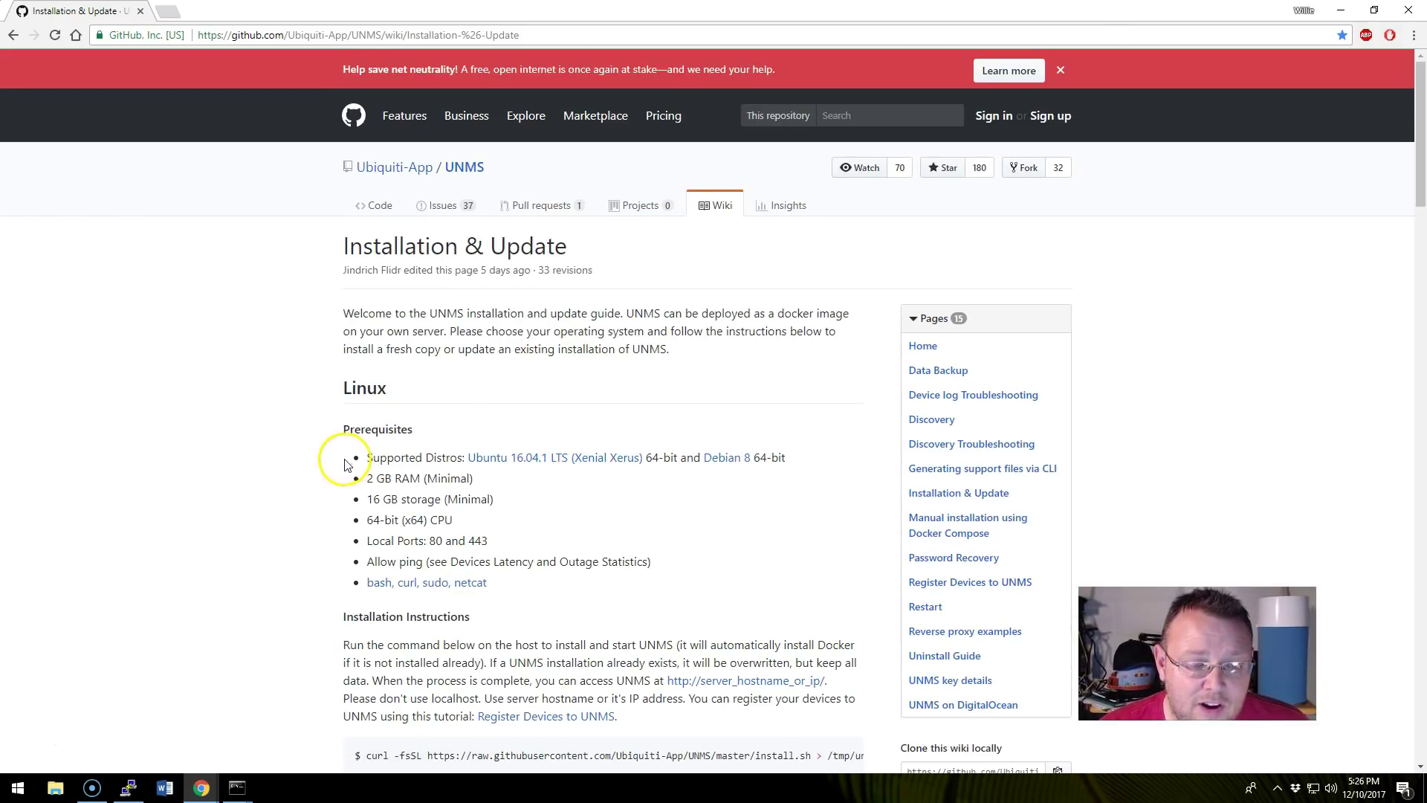
{"action": "scroll", "coordinate": [584, 545], "scroll_direction": "down", "scroll_amount": 1}
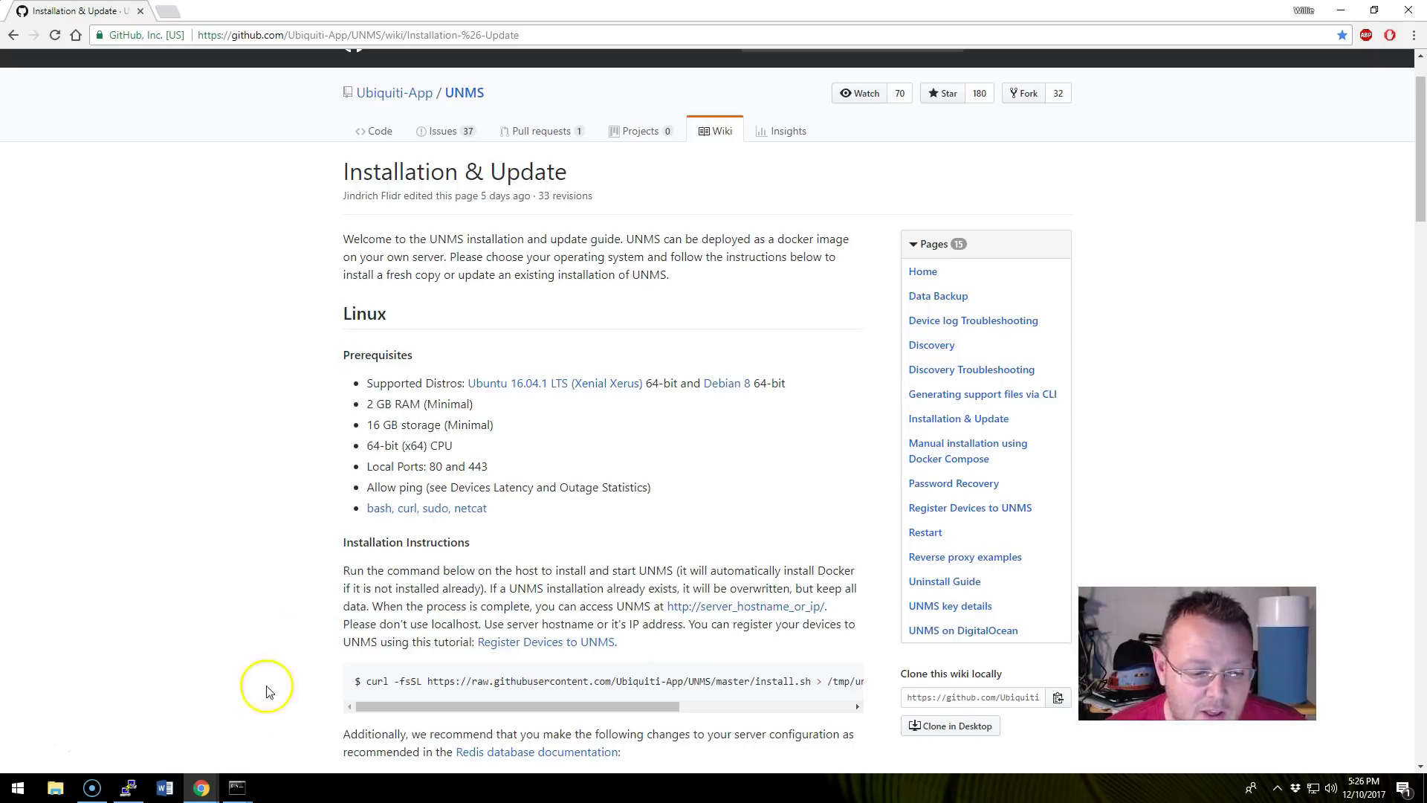
{"action": "left_click", "coordinate": [128, 788]}
{"action": "left_click", "coordinate": [232, 216]}
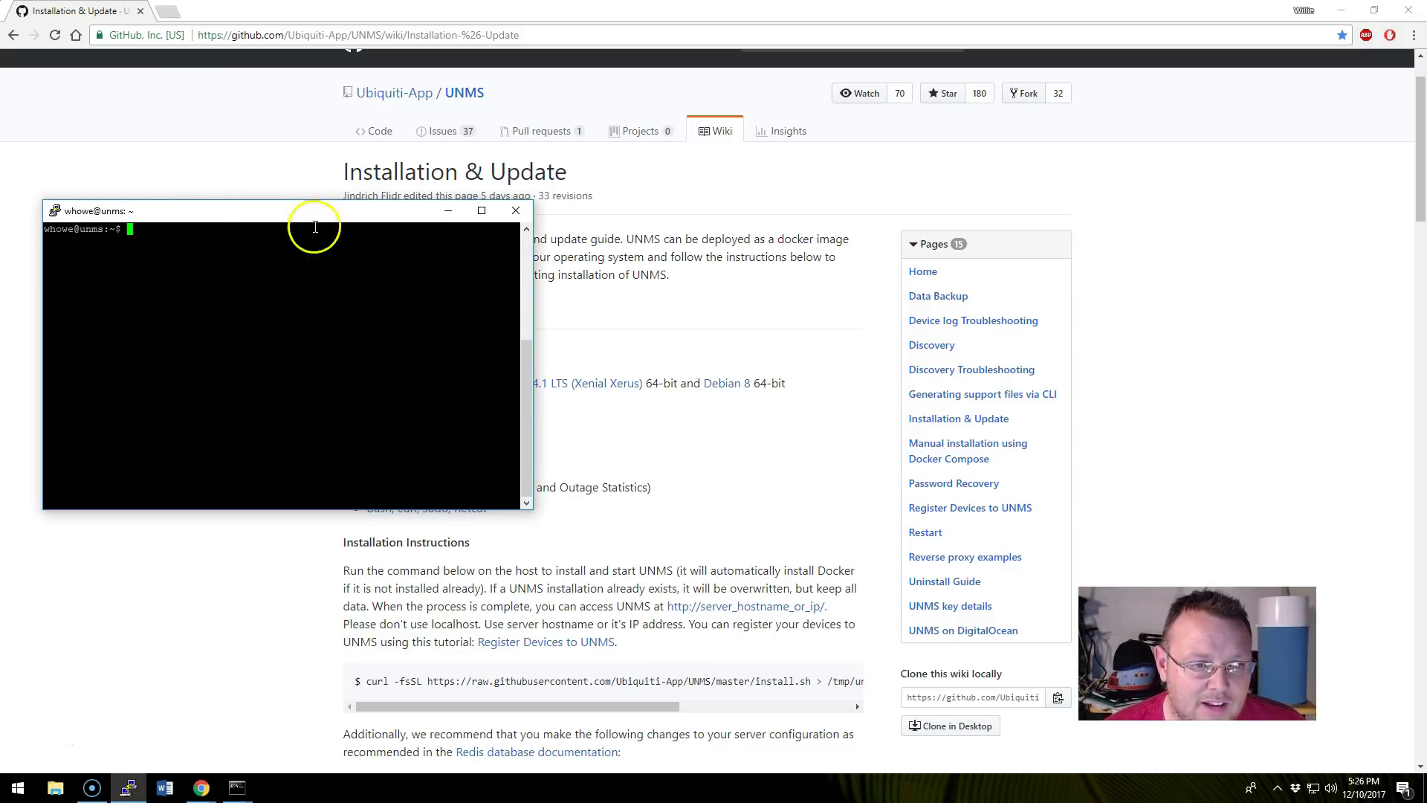
{"action": "left_click", "coordinate": [448, 211]}
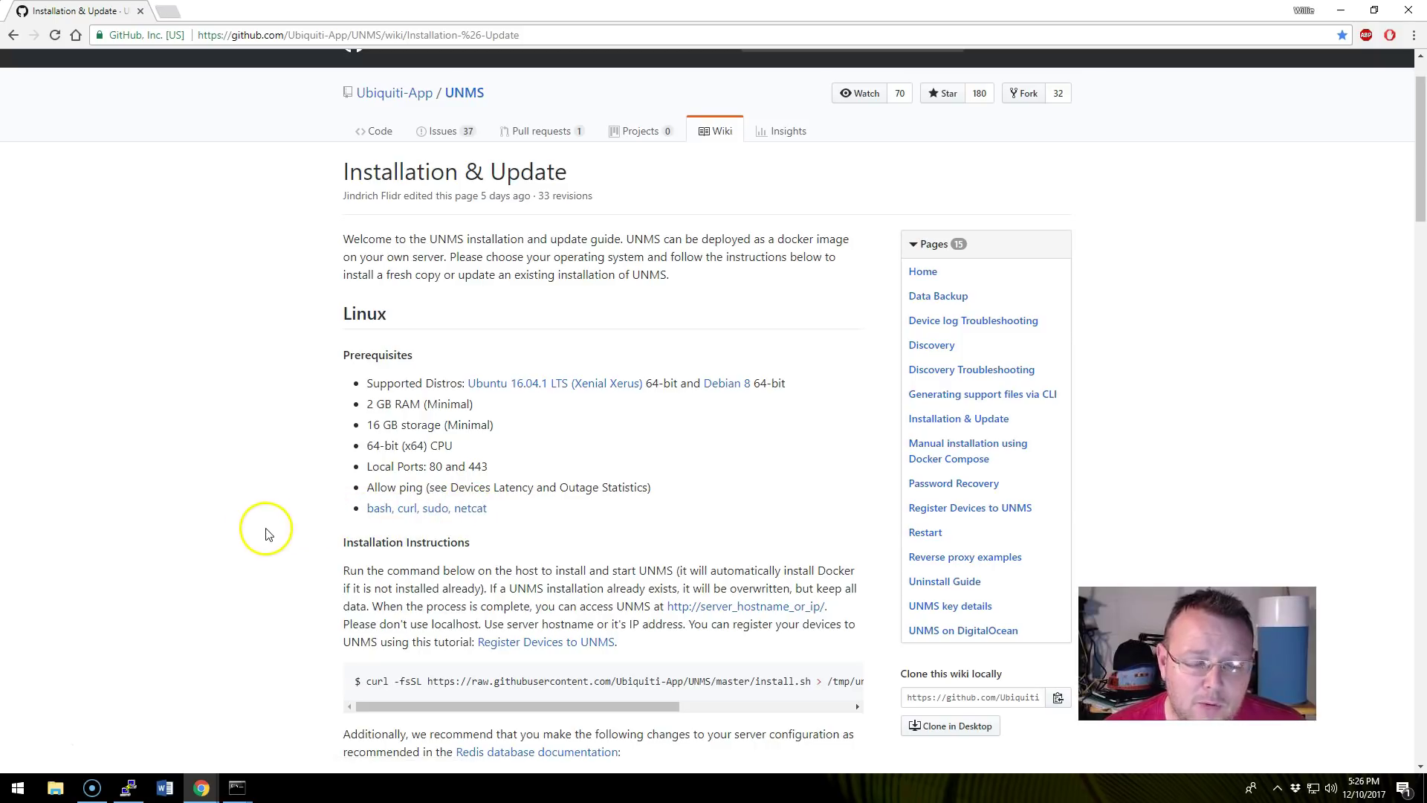
Scroll the UNMS wiki down to the Installing prerequisites commands.
{"action": "scroll", "coordinate": [261, 542], "scroll_direction": "down", "scroll_amount": 5}
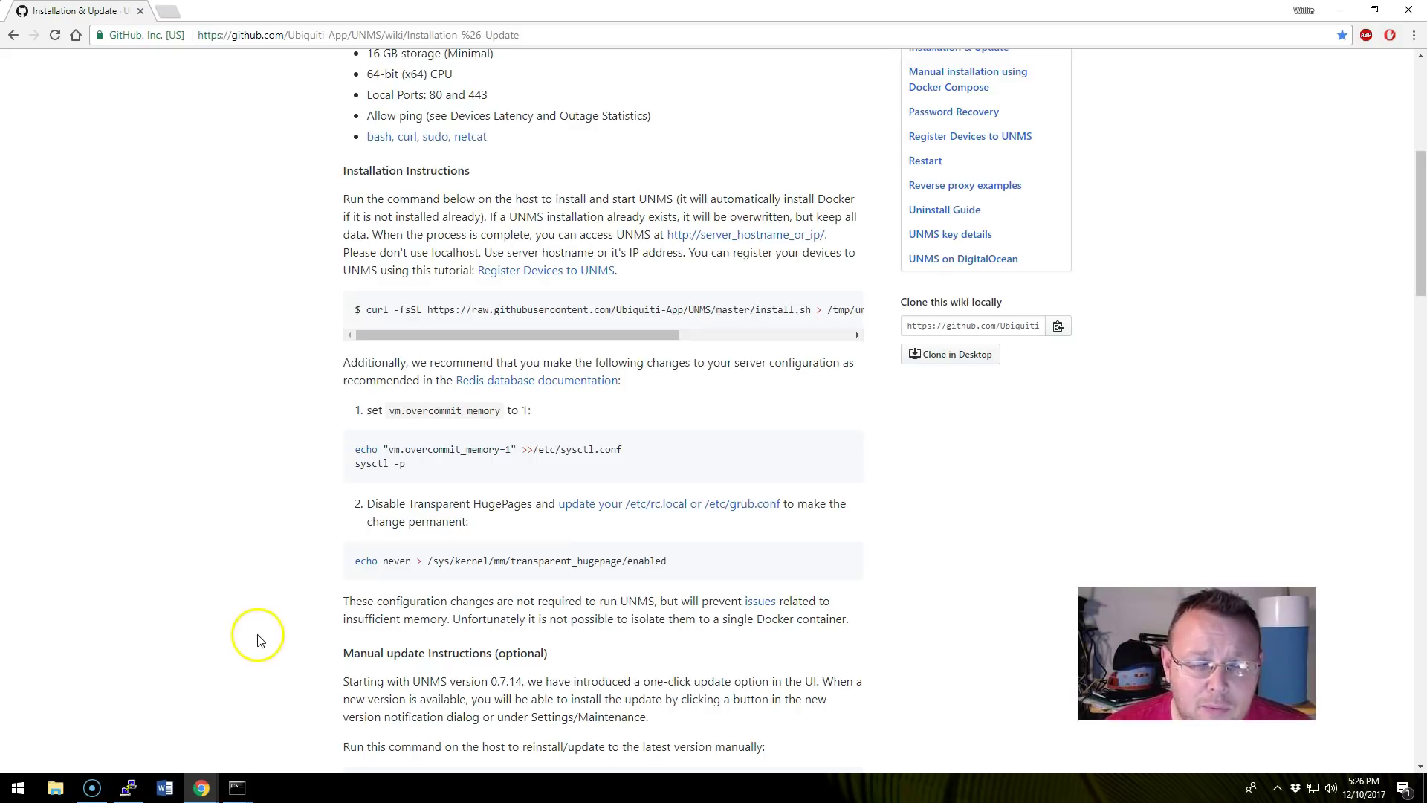
{"action": "mouse_move", "coordinate": [128, 786]}
{"action": "scroll", "coordinate": [207, 526], "scroll_direction": "up", "scroll_amount": 3}
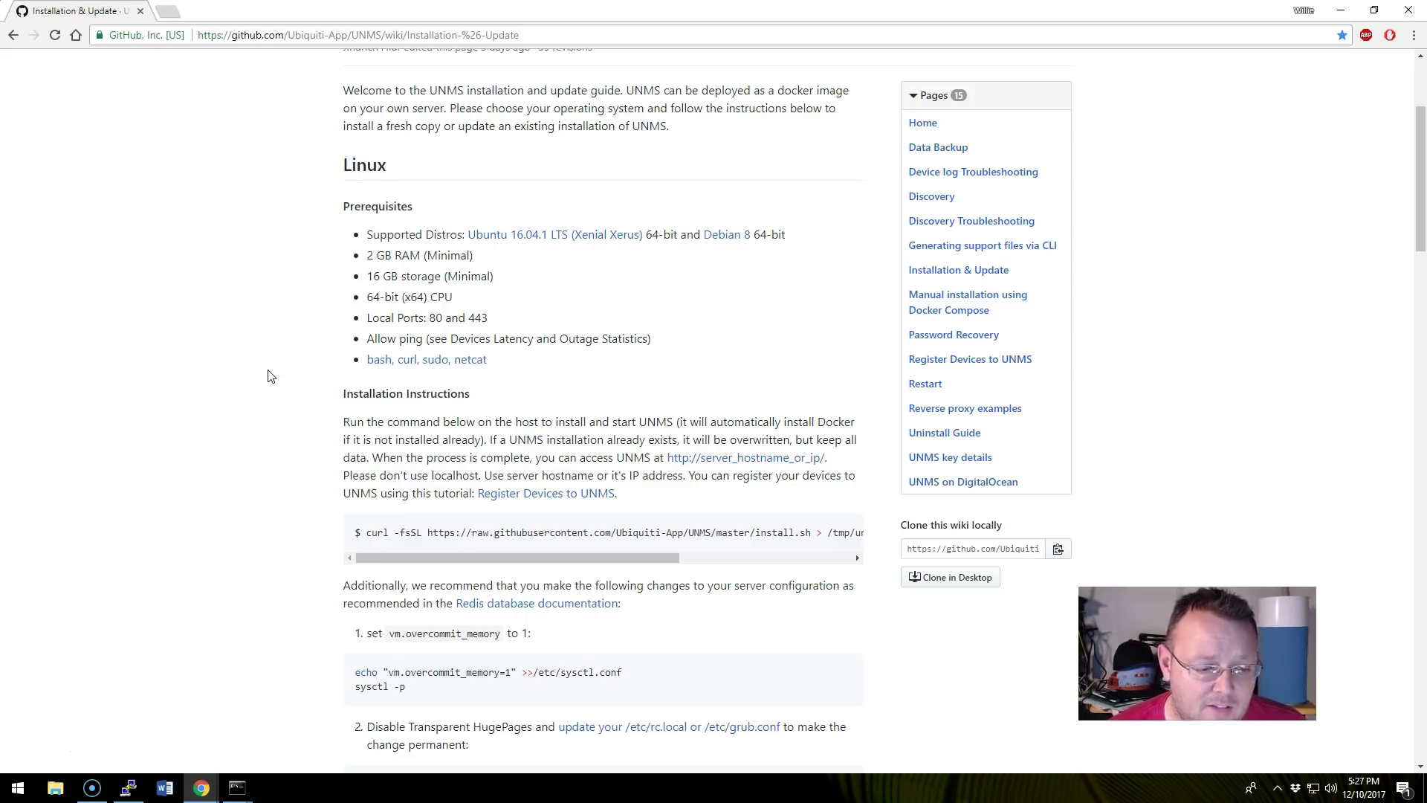
{"action": "scroll", "coordinate": [337, 320], "scroll_direction": "up", "scroll_amount": 3}
{"action": "scroll", "coordinate": [446, 373], "scroll_direction": "down", "scroll_amount": 2}
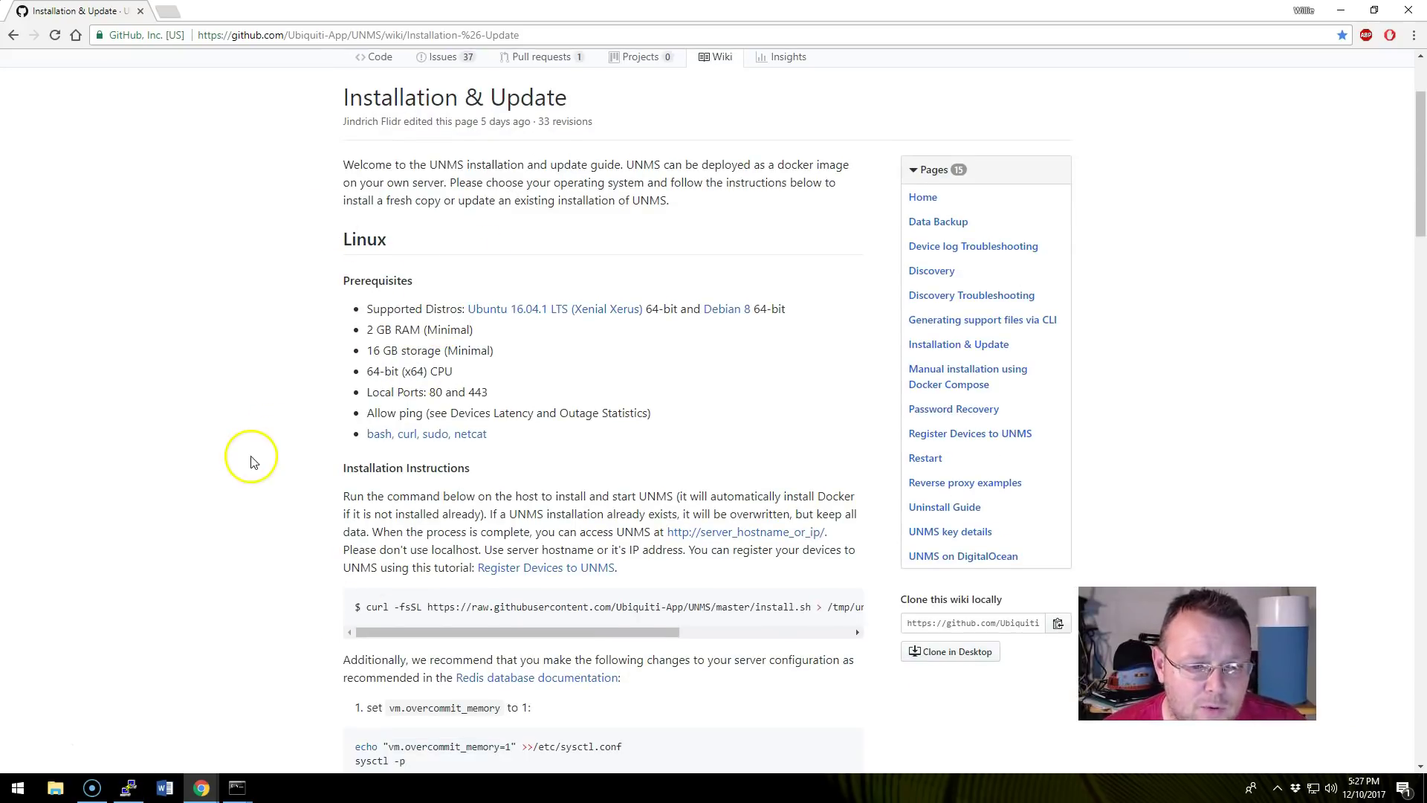
{"action": "scroll", "coordinate": [246, 467], "scroll_direction": "down", "scroll_amount": 15}
{"action": "scroll", "coordinate": [246, 471], "scroll_direction": "down", "scroll_amount": 15}
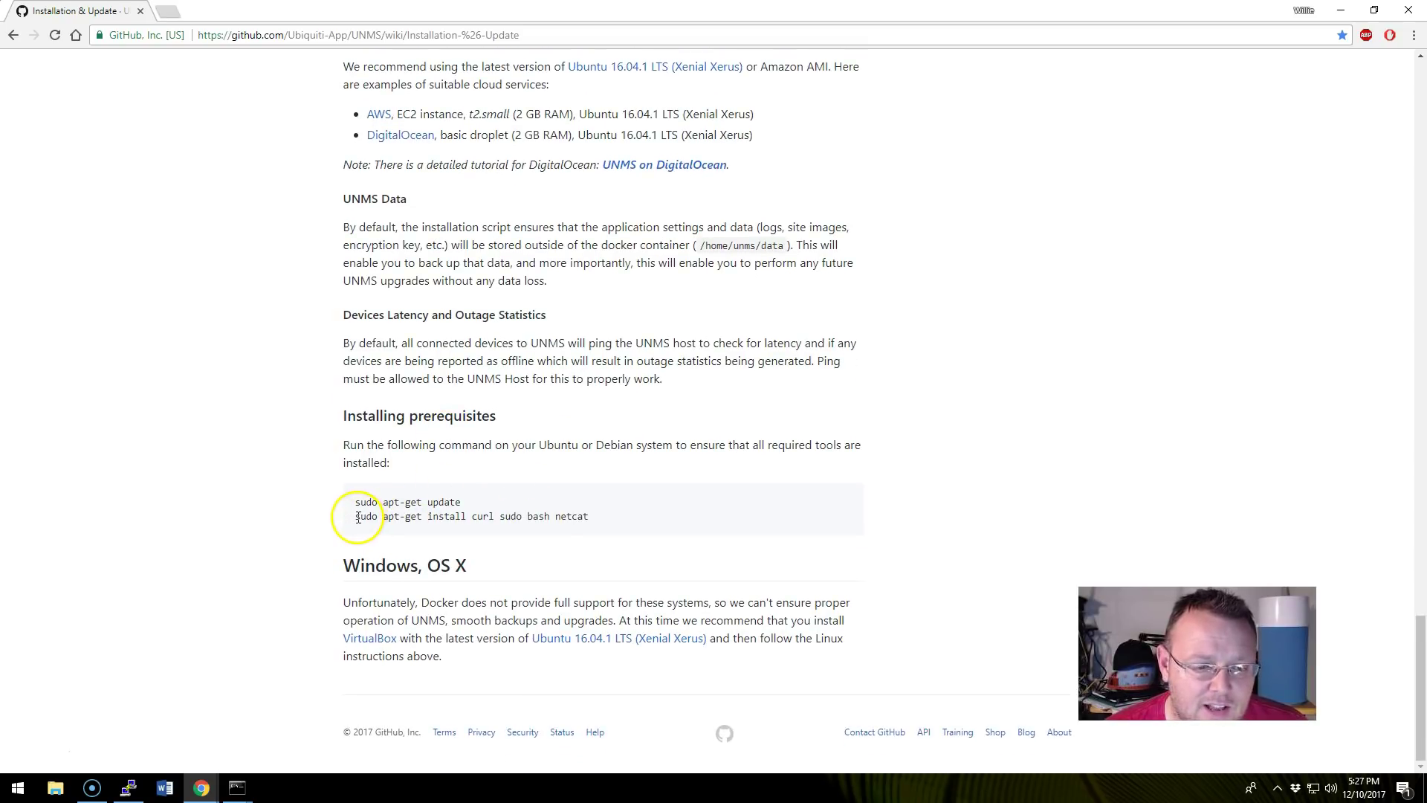
Copy the apt-get install line and run it in PuTTY, giving the sudo password and answering Y.
{"action": "left_click_drag", "start_coordinate": [357, 515], "coordinate": [576, 515]}
{"action": "right_click", "coordinate": [576, 515]}
{"action": "left_click", "coordinate": [599, 523]}
{"action": "left_click", "coordinate": [126, 789]}
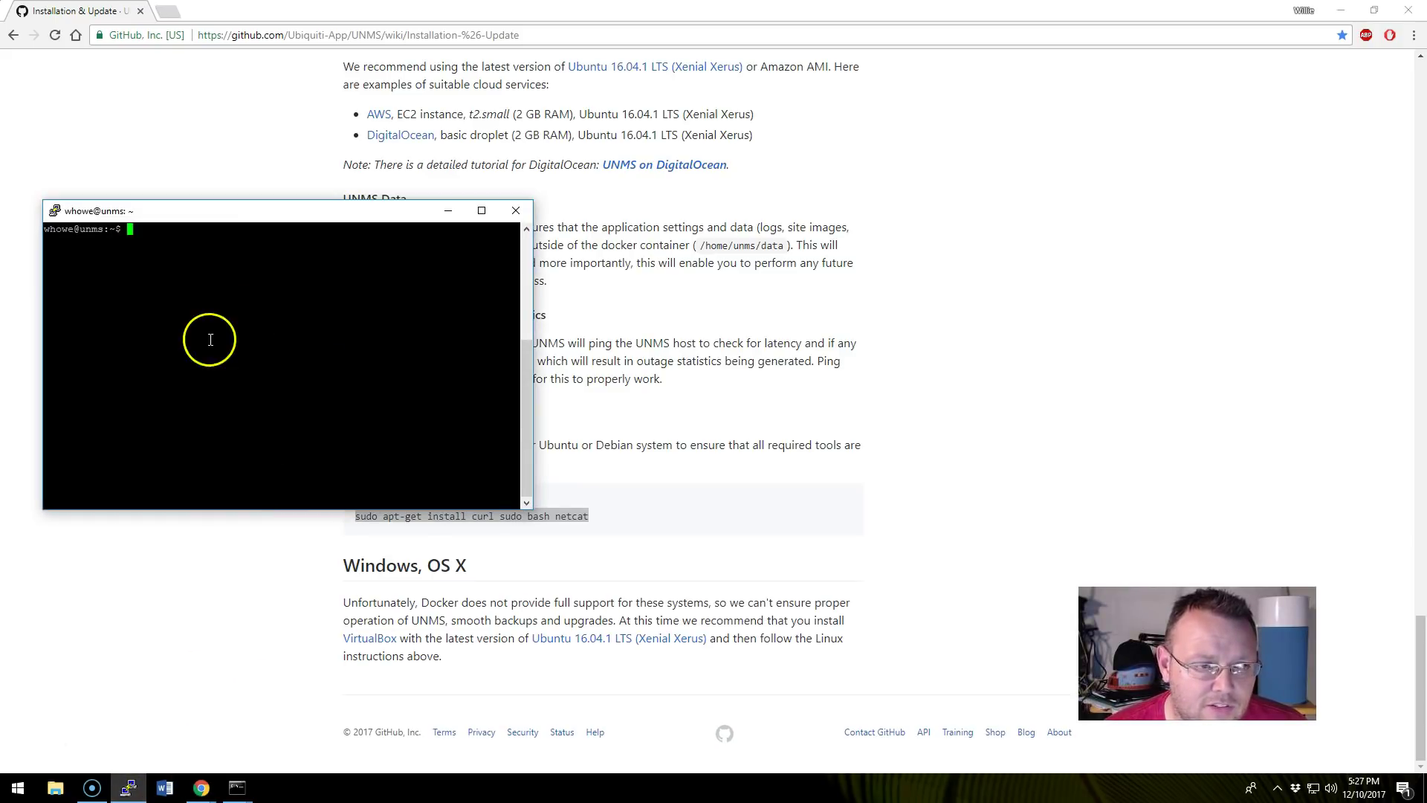
{"action": "right_click", "coordinate": [208, 262]}
{"action": "key", "text": "Return"}
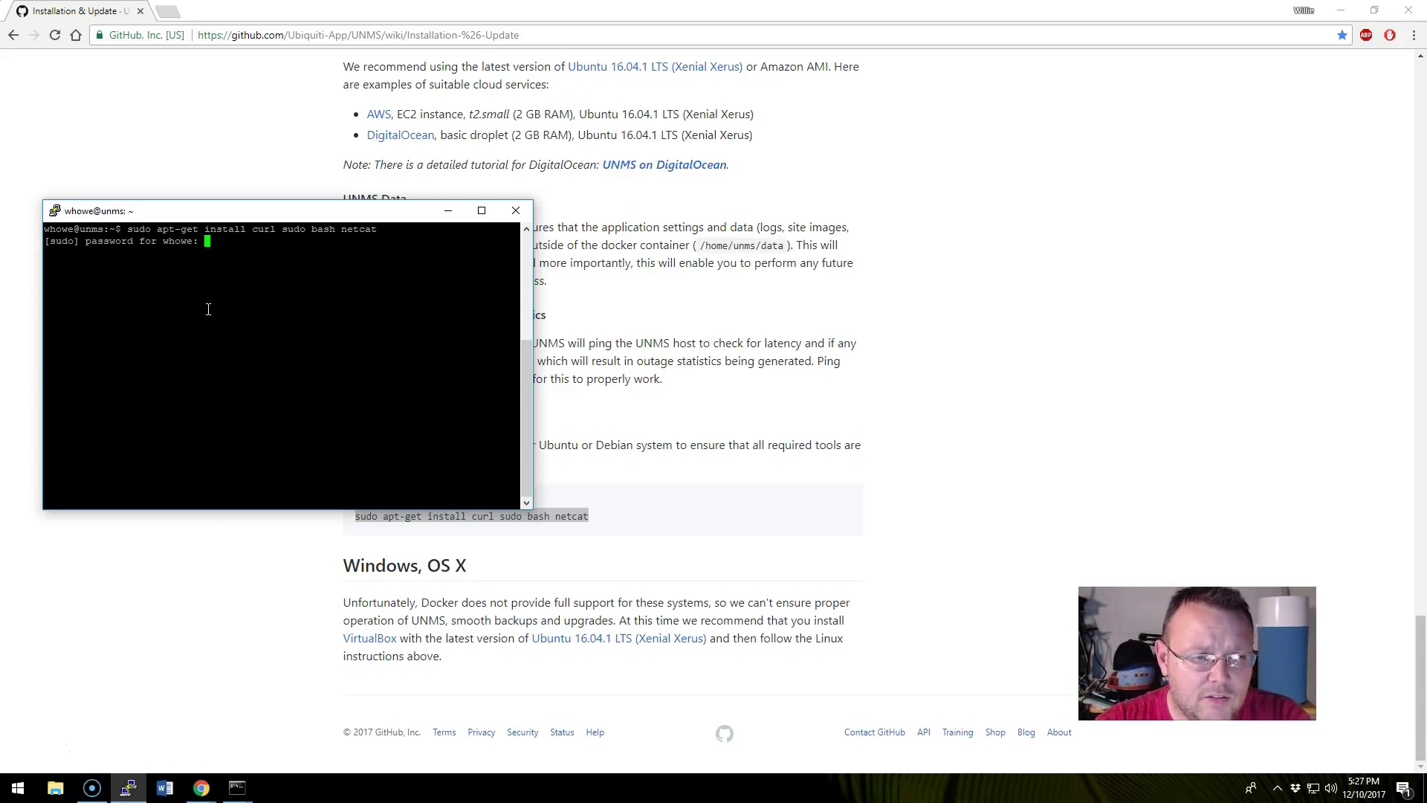
{"action": "key", "text": "Return"}
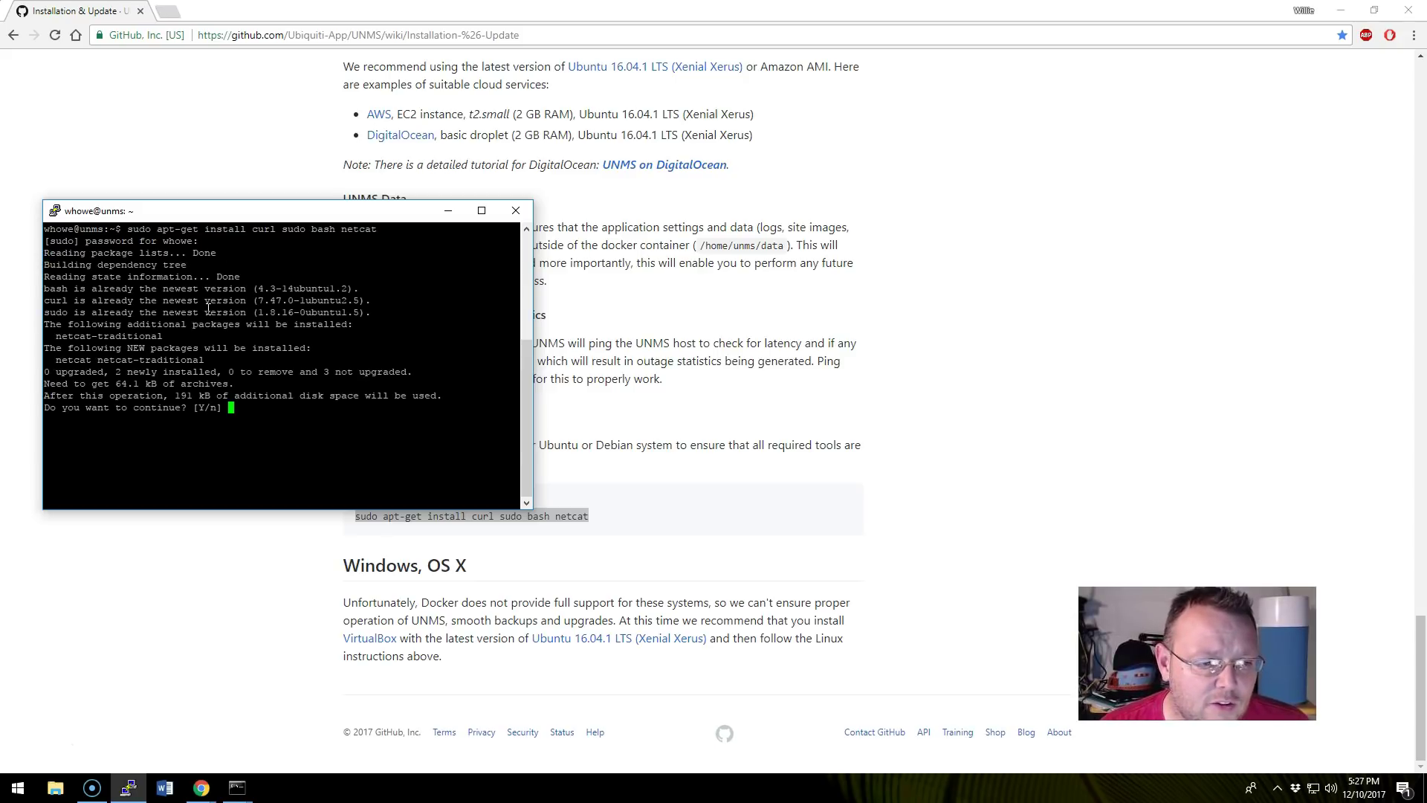
{"action": "type", "text": "Y"}
{"action": "key", "text": "Return"}
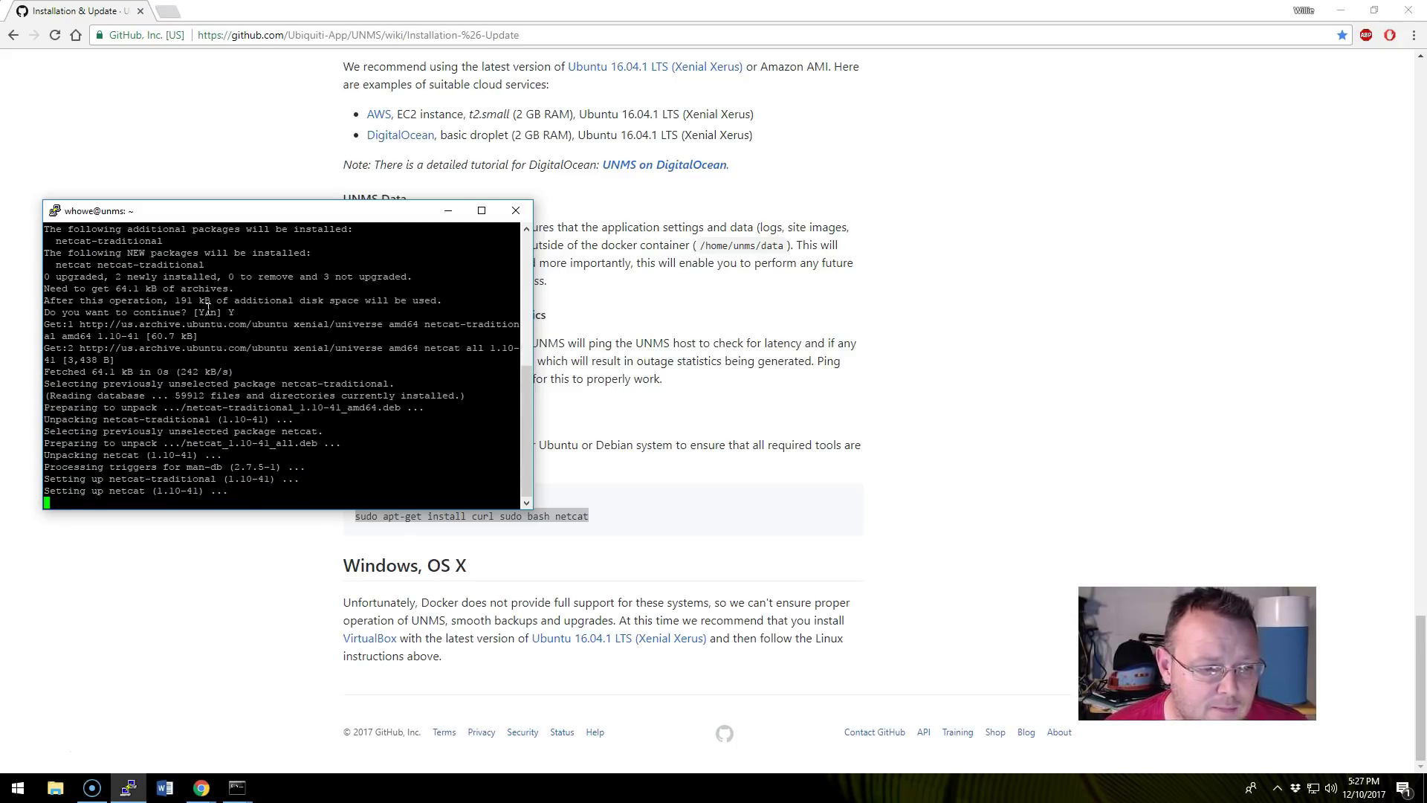
Clear the PuTTY terminal screen with the clear command.
{"action": "key", "text": "Return"}
{"action": "key", "text": "Return"}
{"action": "key", "text": "Return"}
{"action": "type", "text": "clear"}
{"action": "key", "text": "Return"}
Review the wiki's SSL and HTTP/HTTPS port options, selecting and clearing the port arguments.
{"action": "left_click", "coordinate": [925, 566]}
{"action": "scroll", "coordinate": [925, 566], "scroll_direction": "up", "scroll_amount": 20}
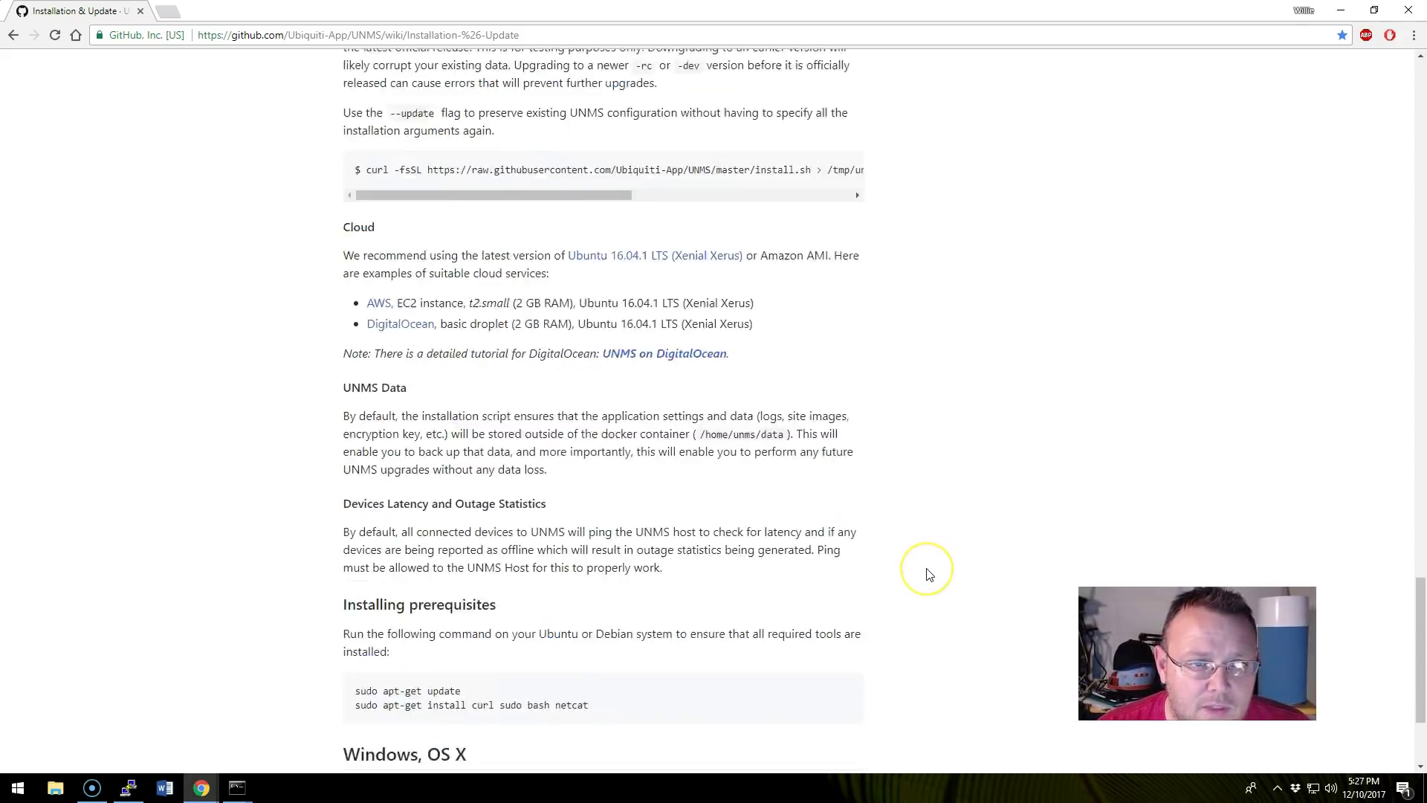
{"action": "scroll", "coordinate": [928, 574], "scroll_direction": "up", "scroll_amount": 8}
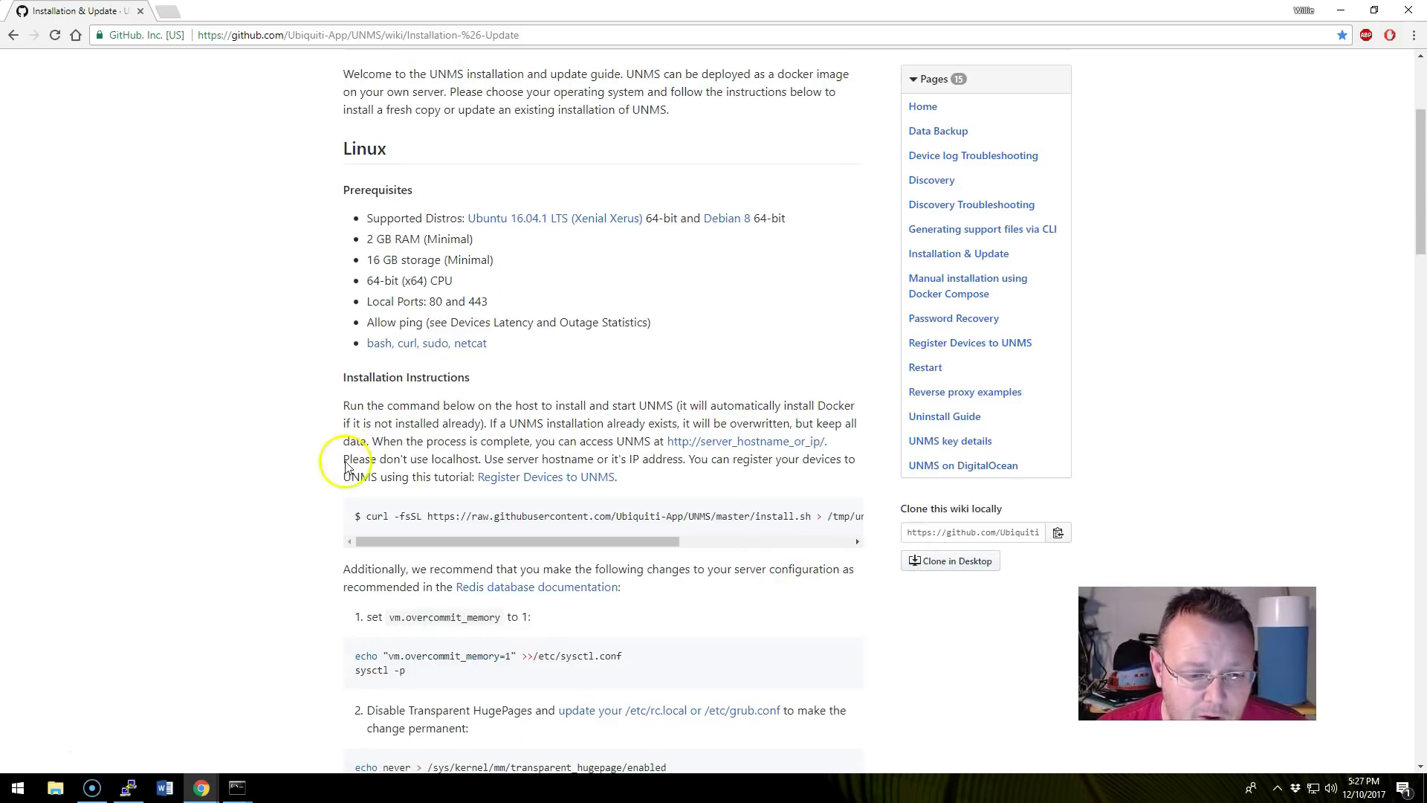
{"action": "scroll", "coordinate": [223, 472], "scroll_direction": "down", "scroll_amount": 3}
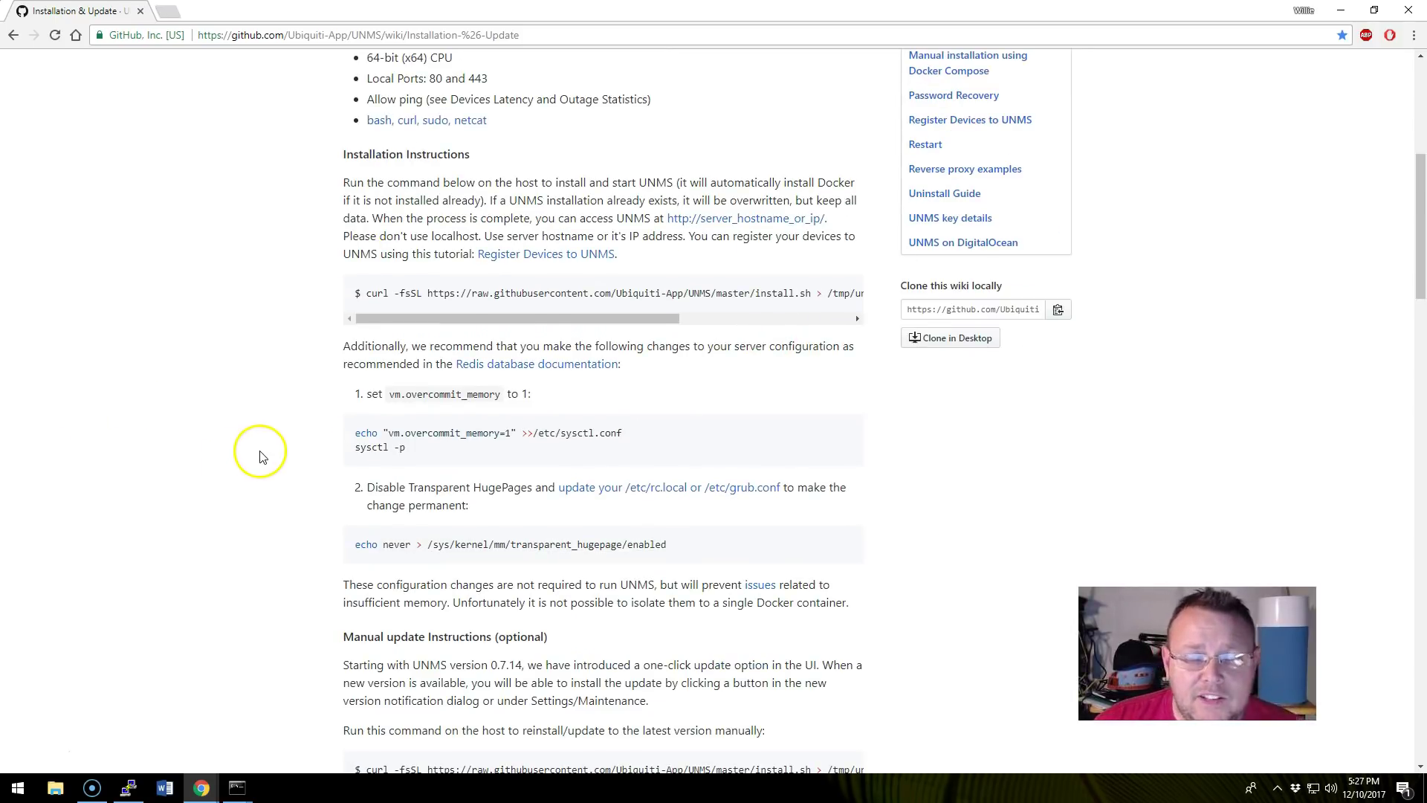
{"action": "scroll", "coordinate": [428, 119], "scroll_direction": "up", "scroll_amount": 1}
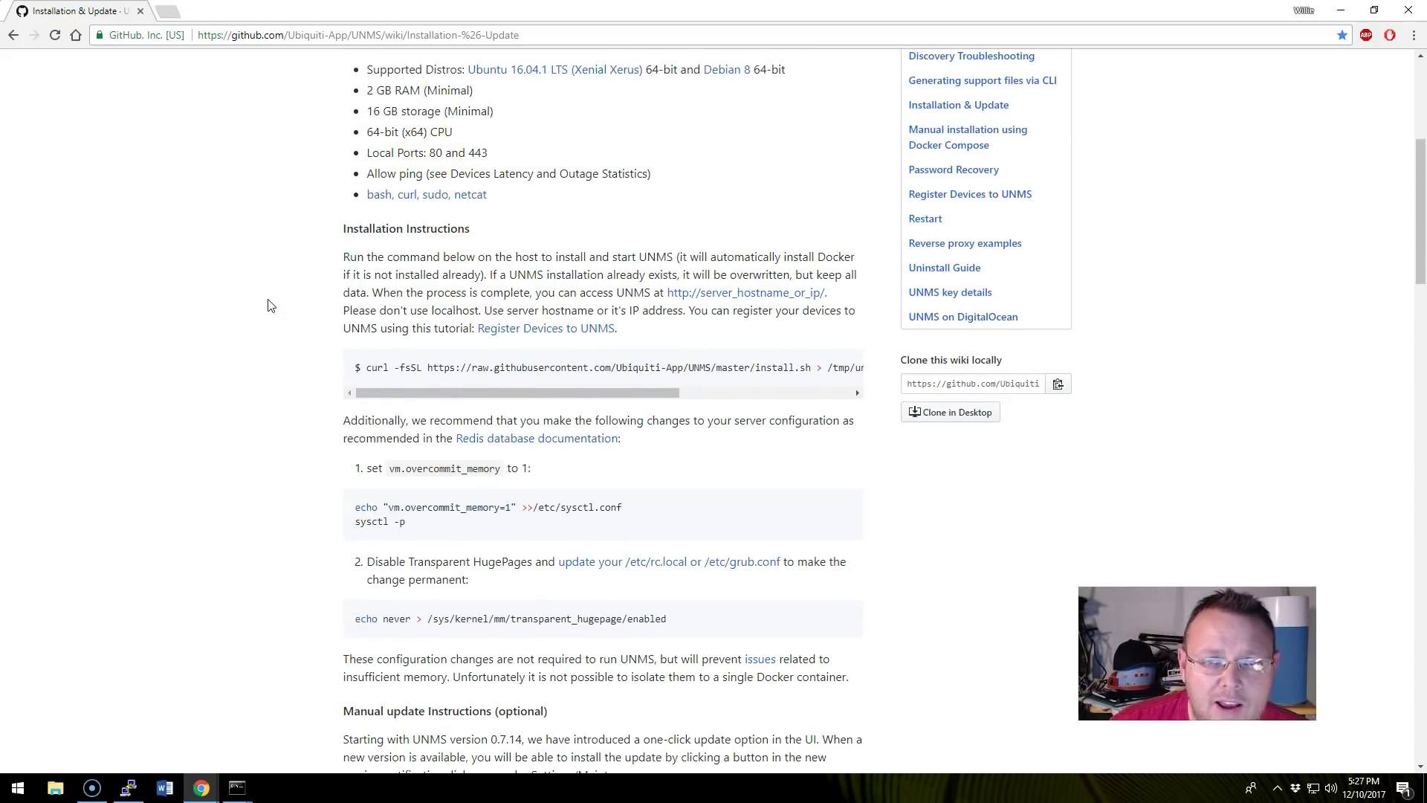
{"action": "scroll", "coordinate": [270, 305], "scroll_direction": "down", "scroll_amount": 7}
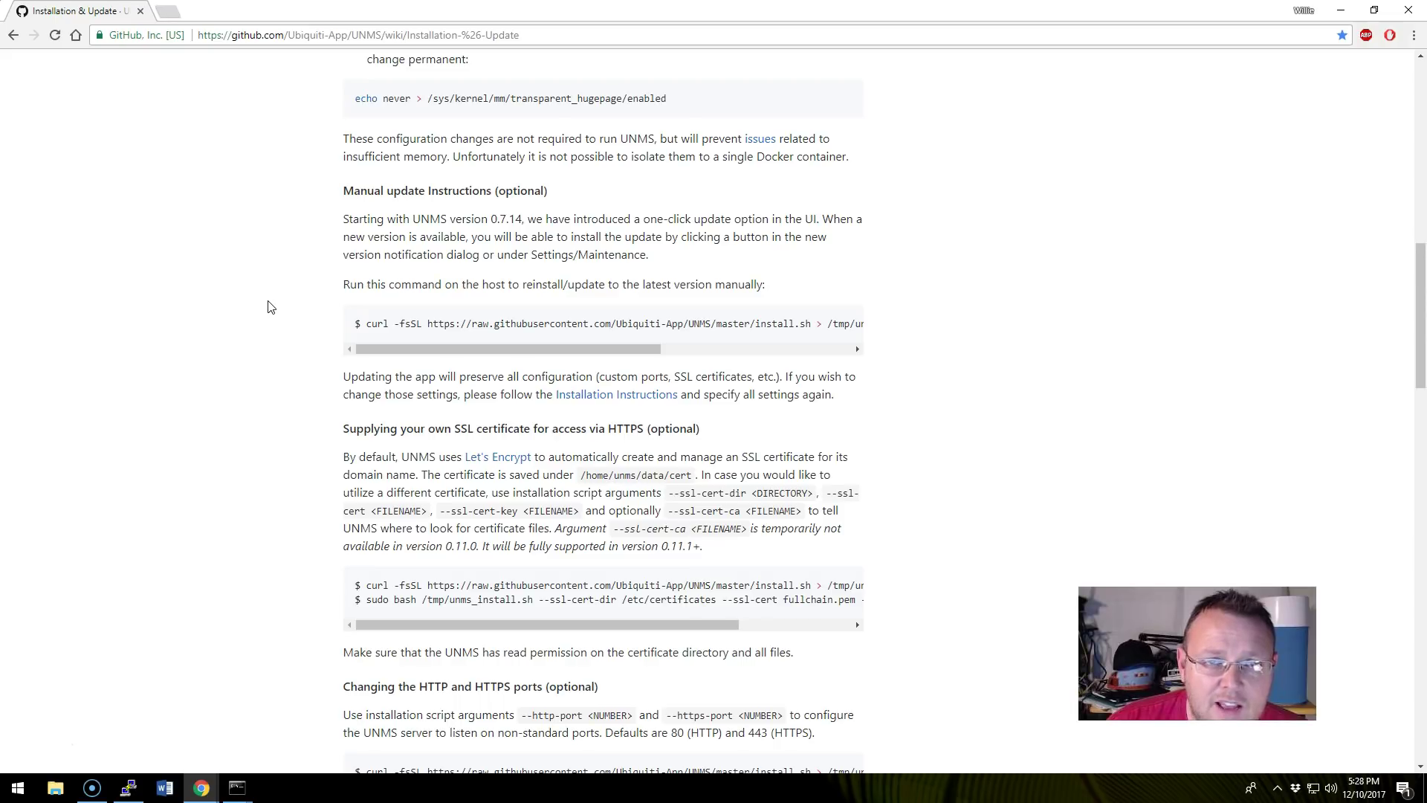
{"action": "scroll", "coordinate": [270, 305], "scroll_direction": "down", "scroll_amount": 4}
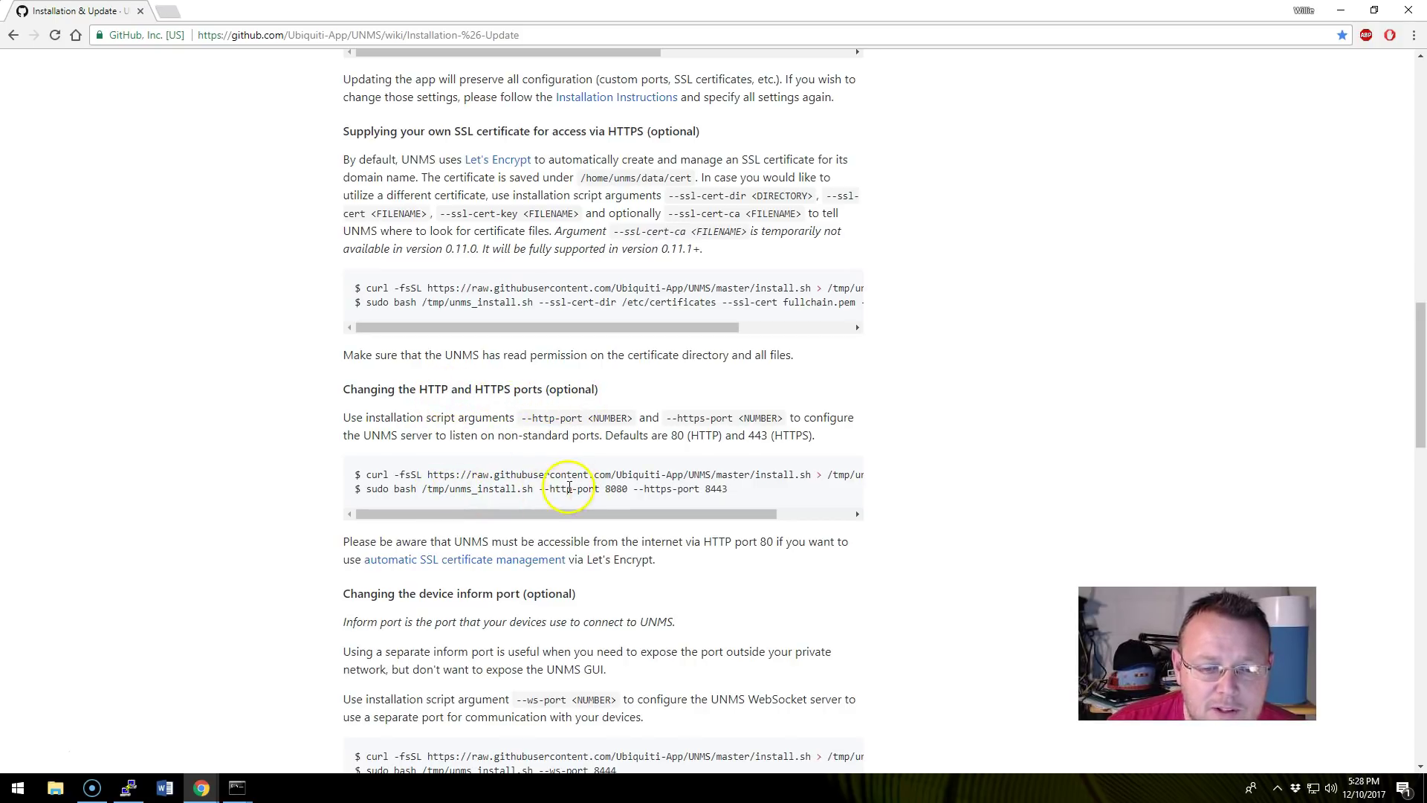
{"action": "left_click_drag", "start_coordinate": [549, 511], "coordinate": [457, 491]}
{"action": "left_click_drag", "start_coordinate": [542, 510], "coordinate": [389, 519]}
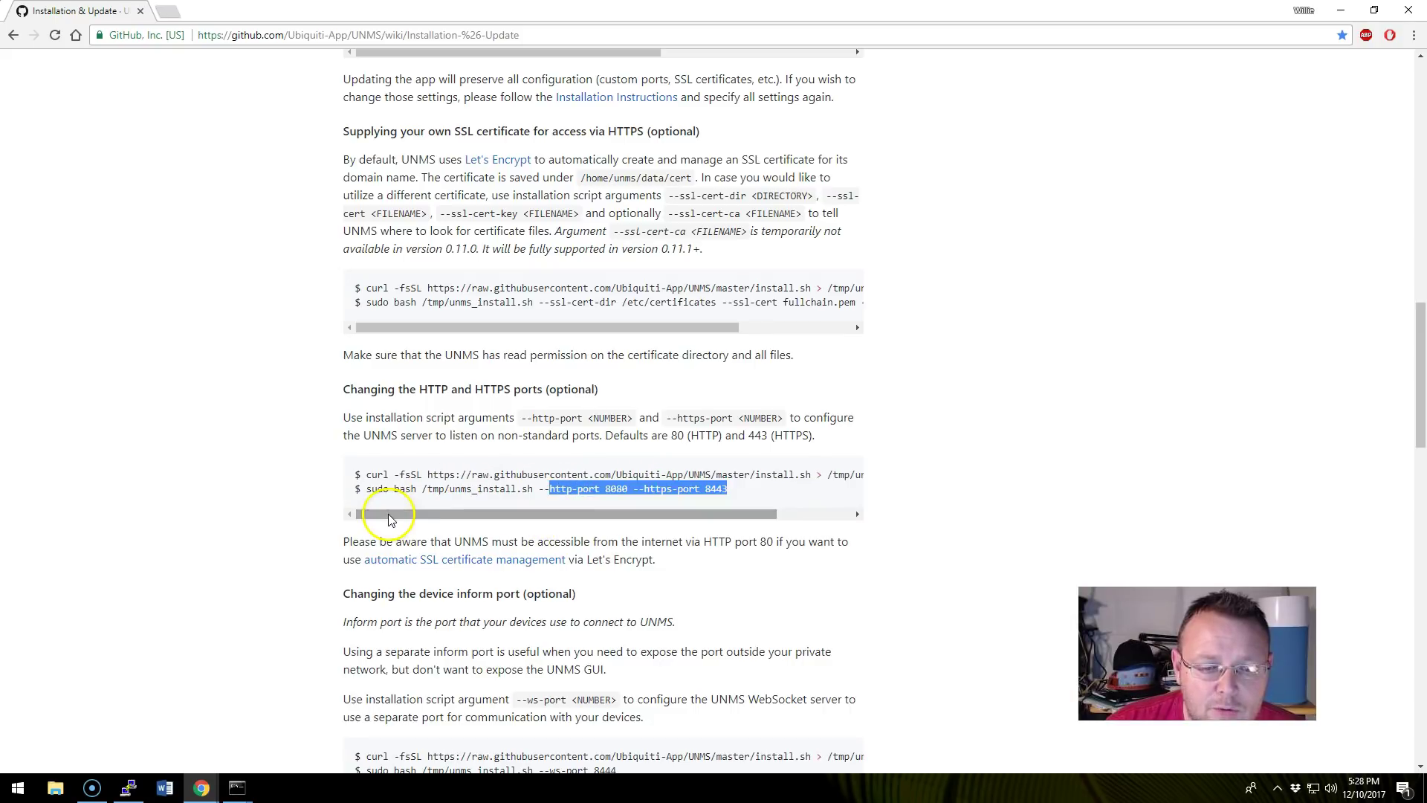
{"action": "left_click", "coordinate": [456, 501]}
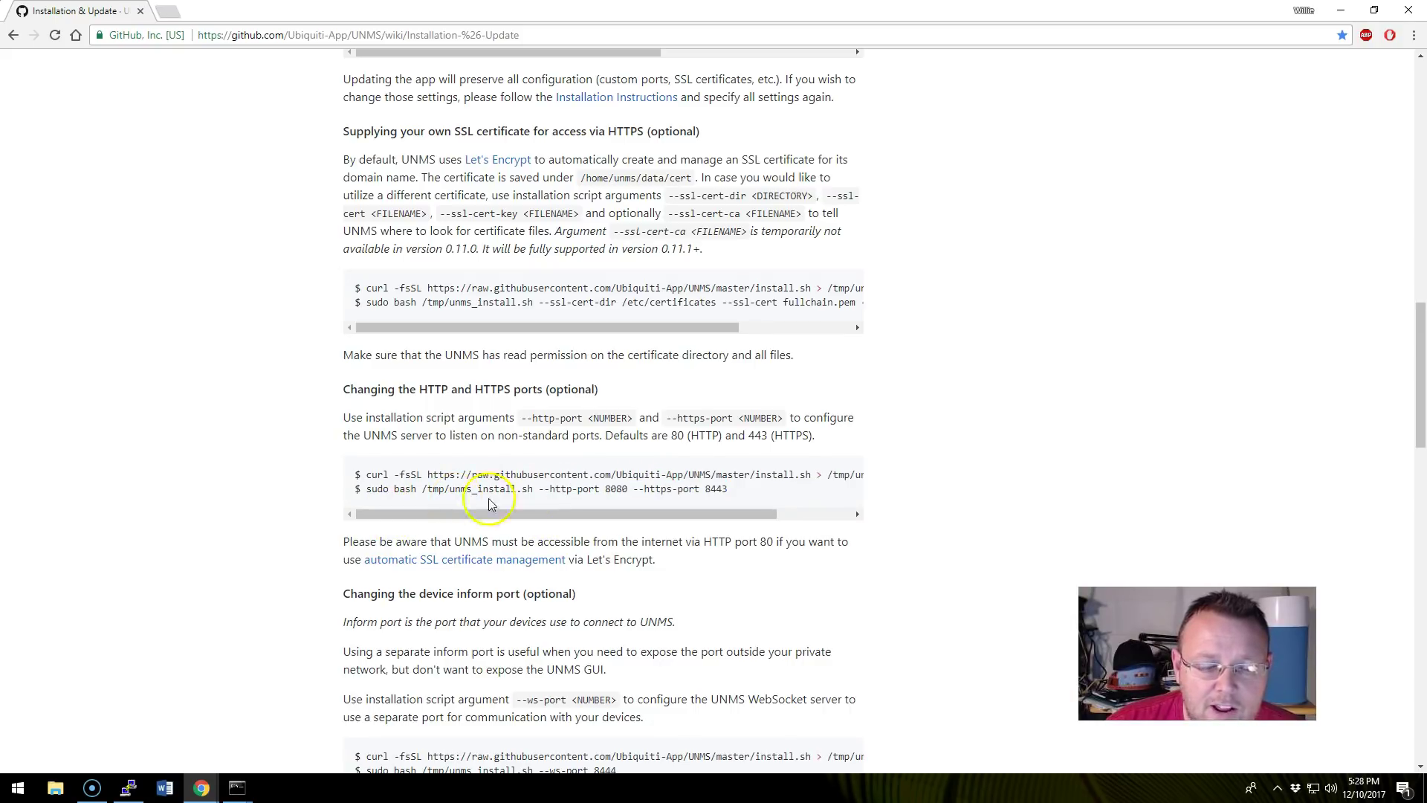
{"action": "left_click_drag", "start_coordinate": [608, 489], "coordinate": [740, 492]}
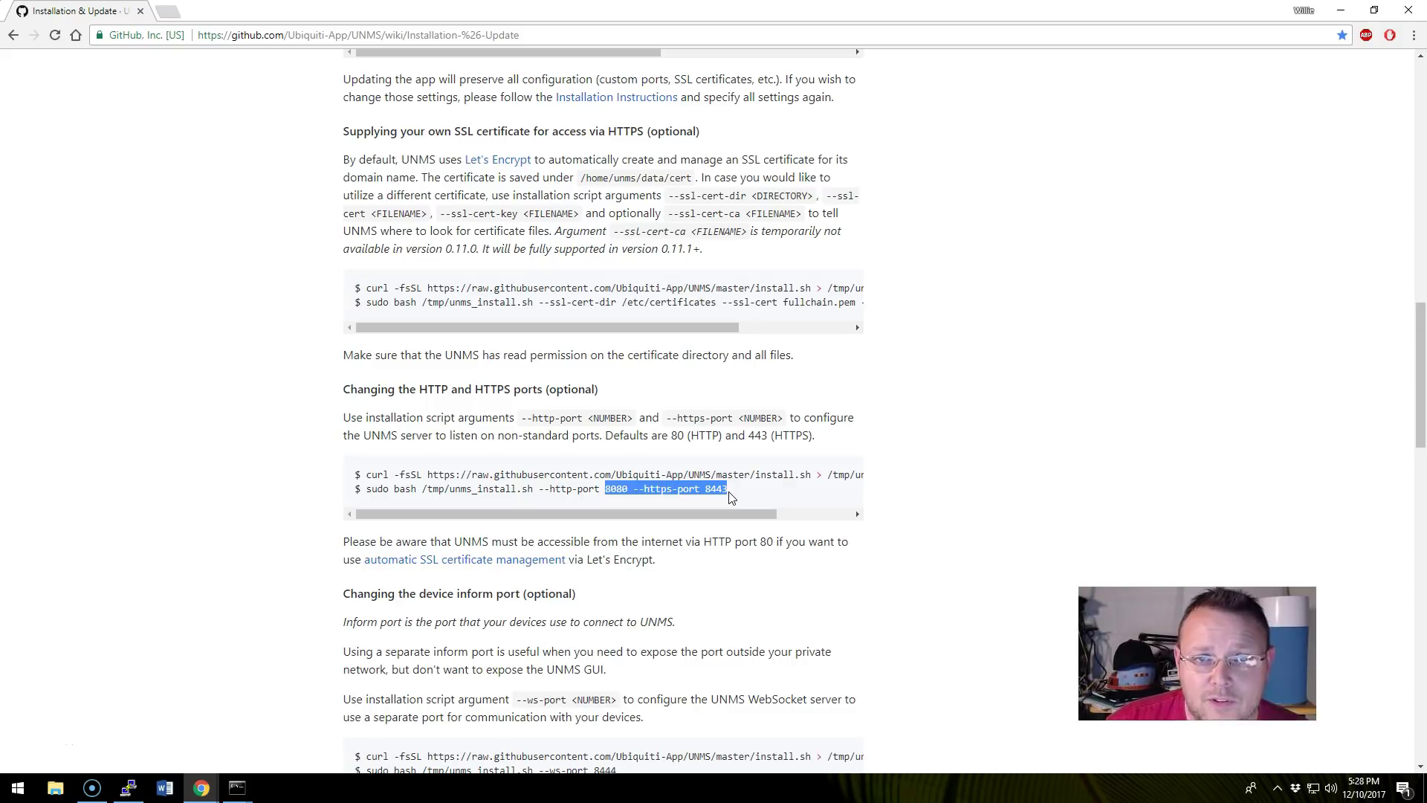
{"action": "left_click", "coordinate": [278, 473]}
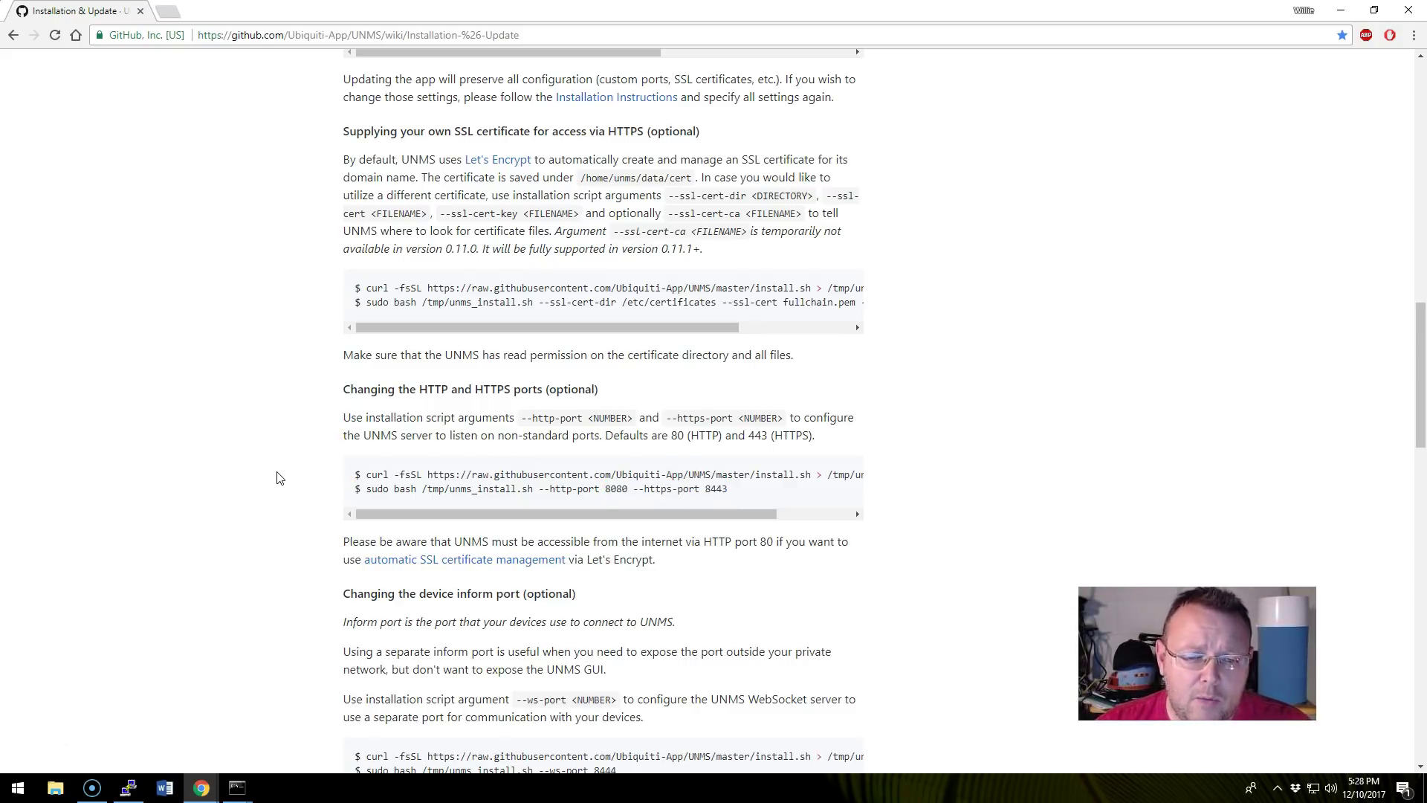
Scroll back up to the curl install.sh command under Installation Instructions.
{"action": "scroll", "coordinate": [280, 477], "scroll_direction": "up", "scroll_amount": 3}
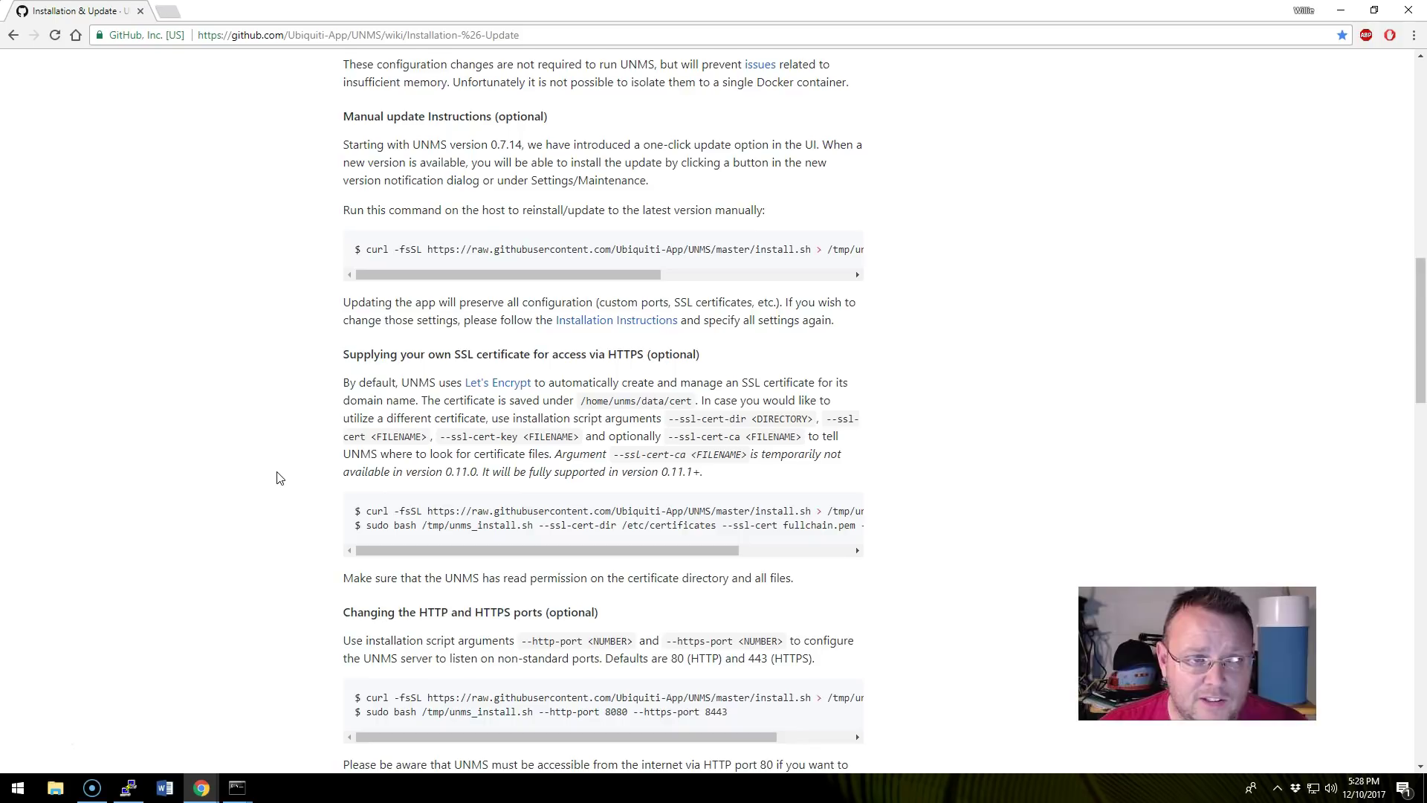
{"action": "scroll", "coordinate": [280, 477], "scroll_direction": "up", "scroll_amount": 9}
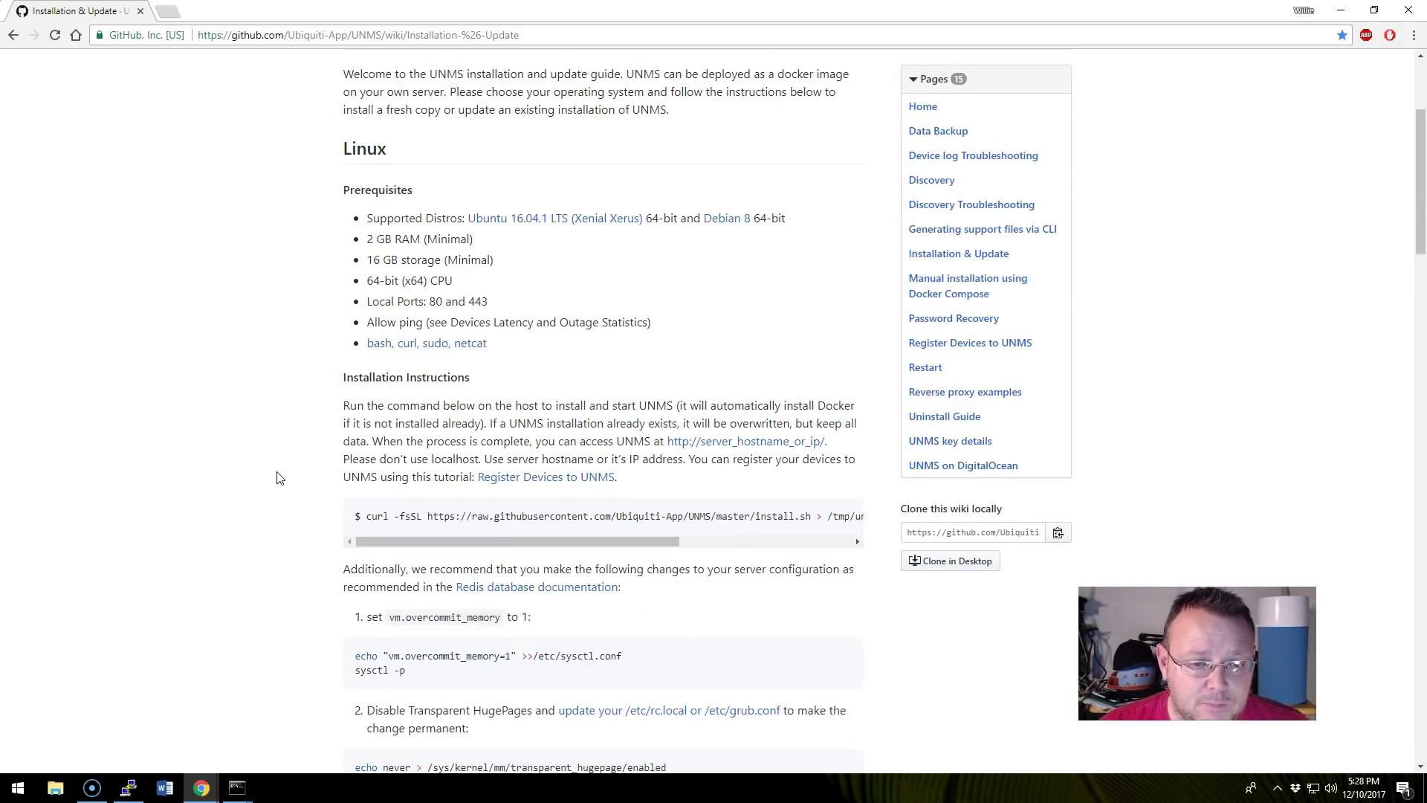
{"action": "scroll", "coordinate": [280, 477], "scroll_direction": "down", "scroll_amount": 2}
Copy the curl install.sh command from the wiki and run it in the PuTTY session.
{"action": "left_click", "coordinate": [381, 381]}
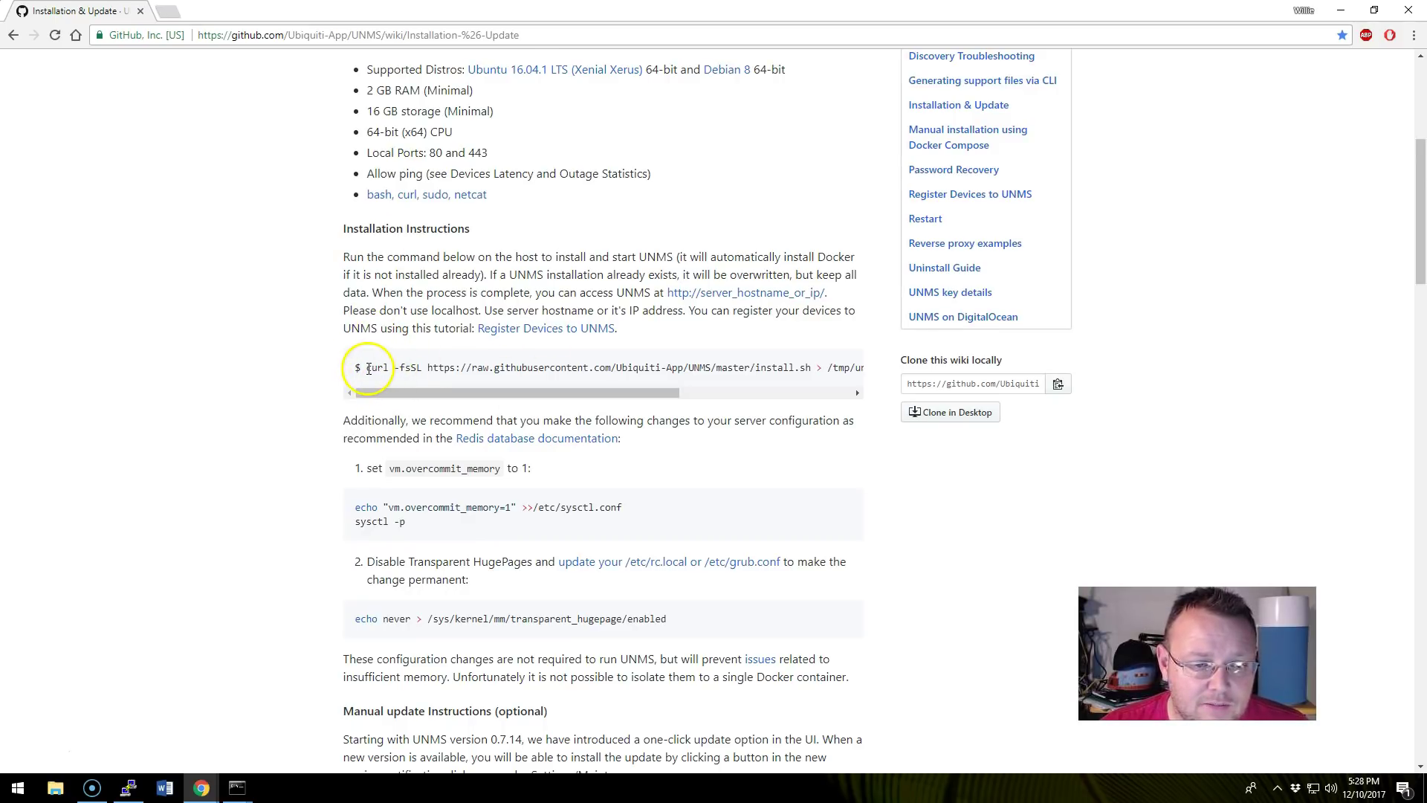
{"action": "left_click_drag", "start_coordinate": [368, 368], "coordinate": [860, 379]}
{"action": "right_click", "coordinate": [820, 365]}
{"action": "left_click", "coordinate": [839, 376]}
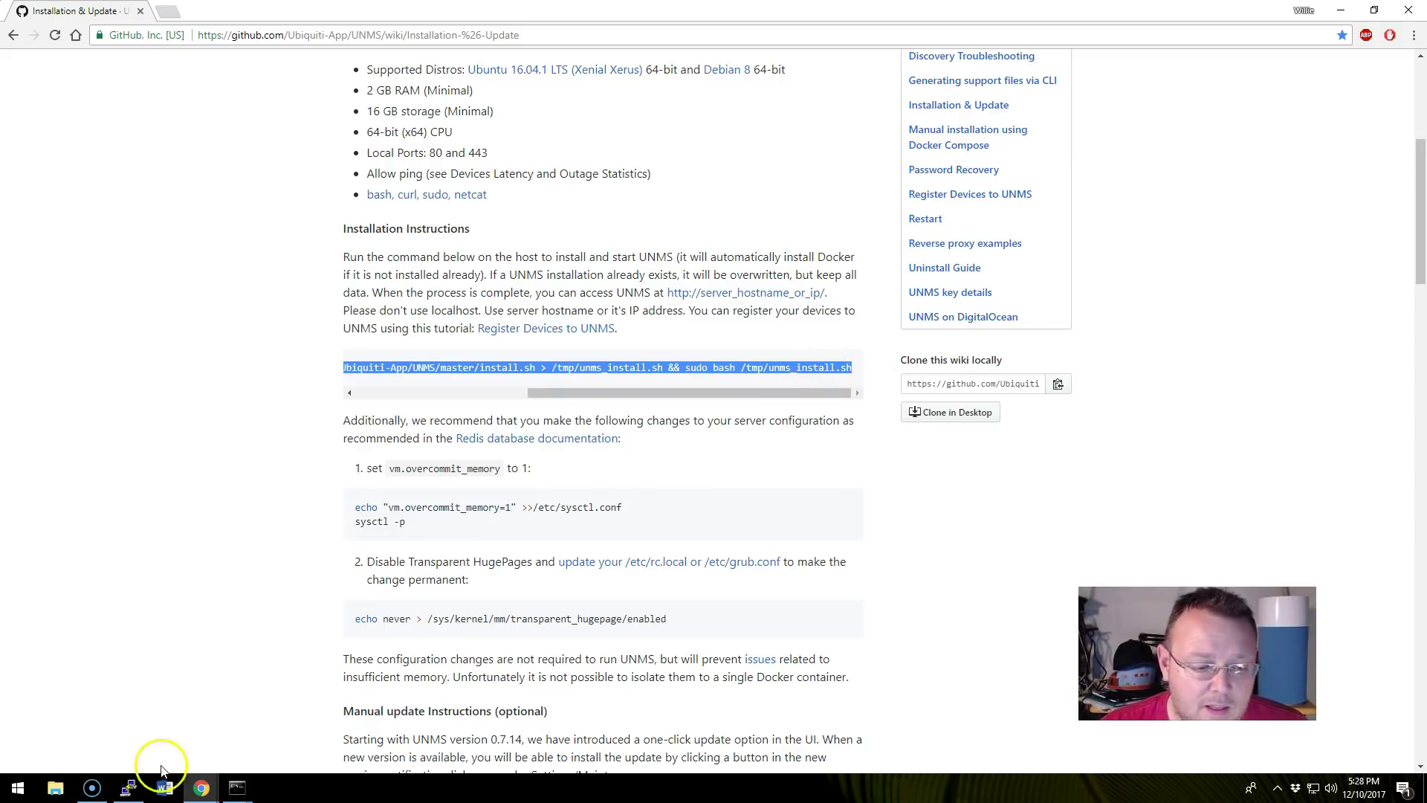
{"action": "left_click", "coordinate": [129, 786]}
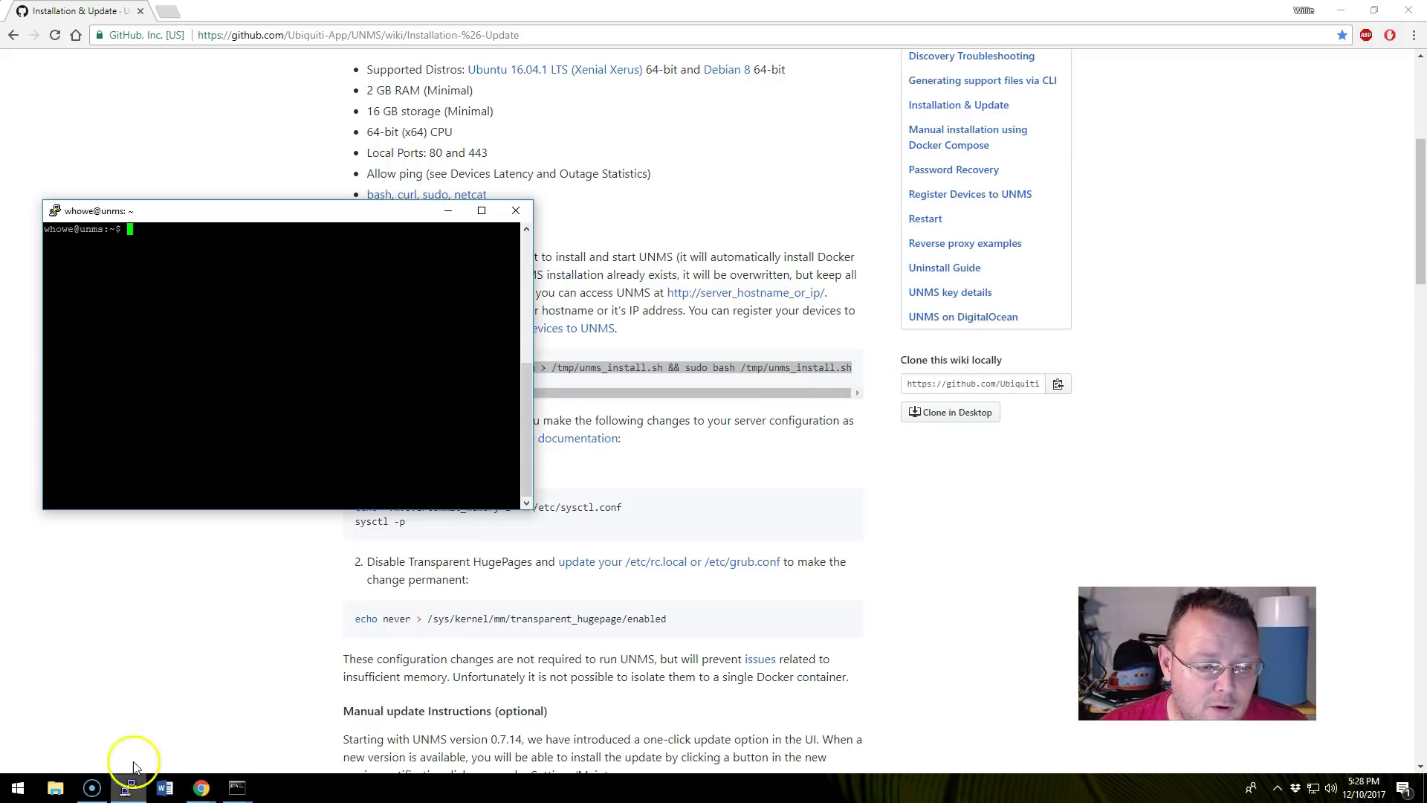
{"action": "right_click", "coordinate": [208, 267]}
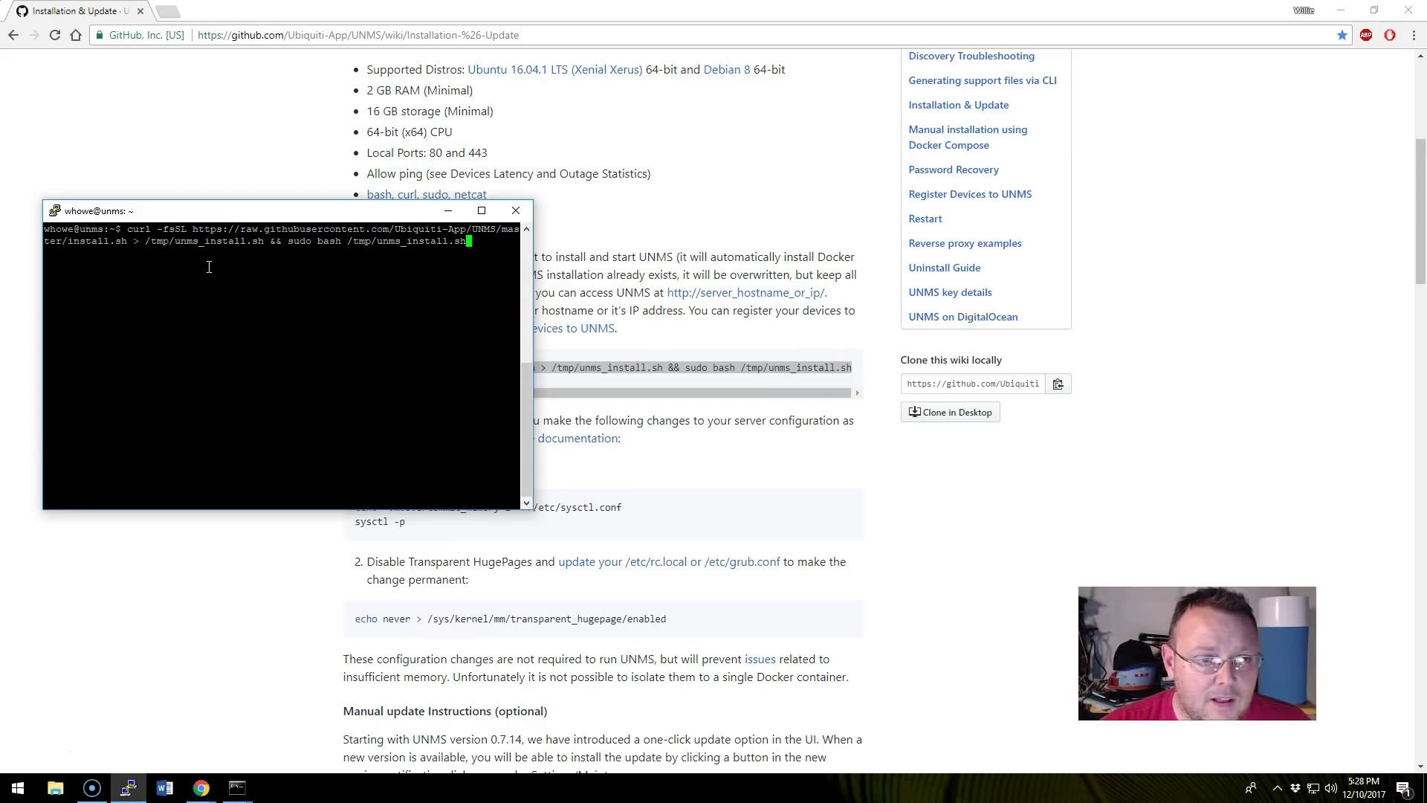
{"action": "key", "text": "Return"}
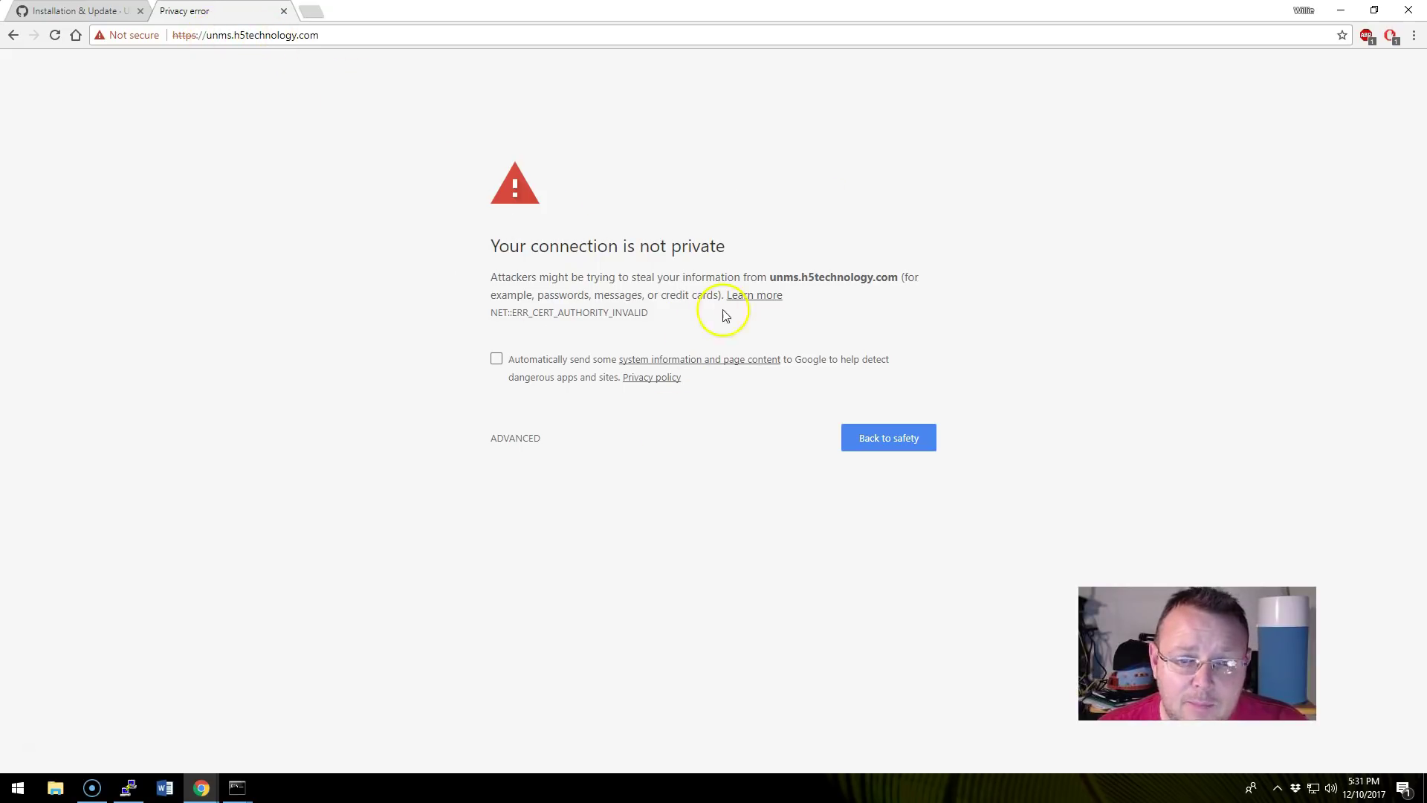
Proceed past the certificate warning and enter the admin username and admin e-mail.
{"action": "left_click", "coordinate": [513, 437]}
{"action": "left_click", "coordinate": [607, 553]}
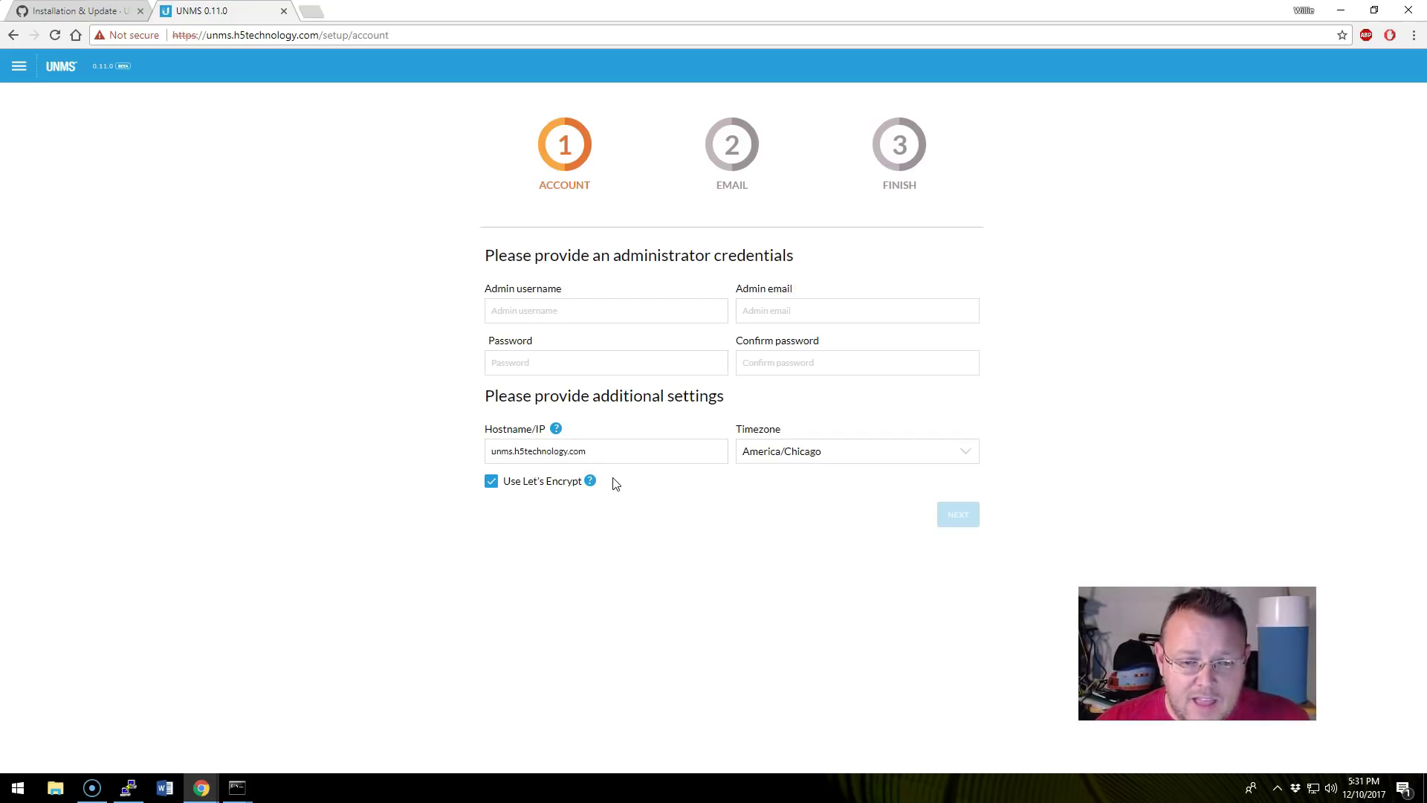
{"action": "left_click", "coordinate": [550, 317]}
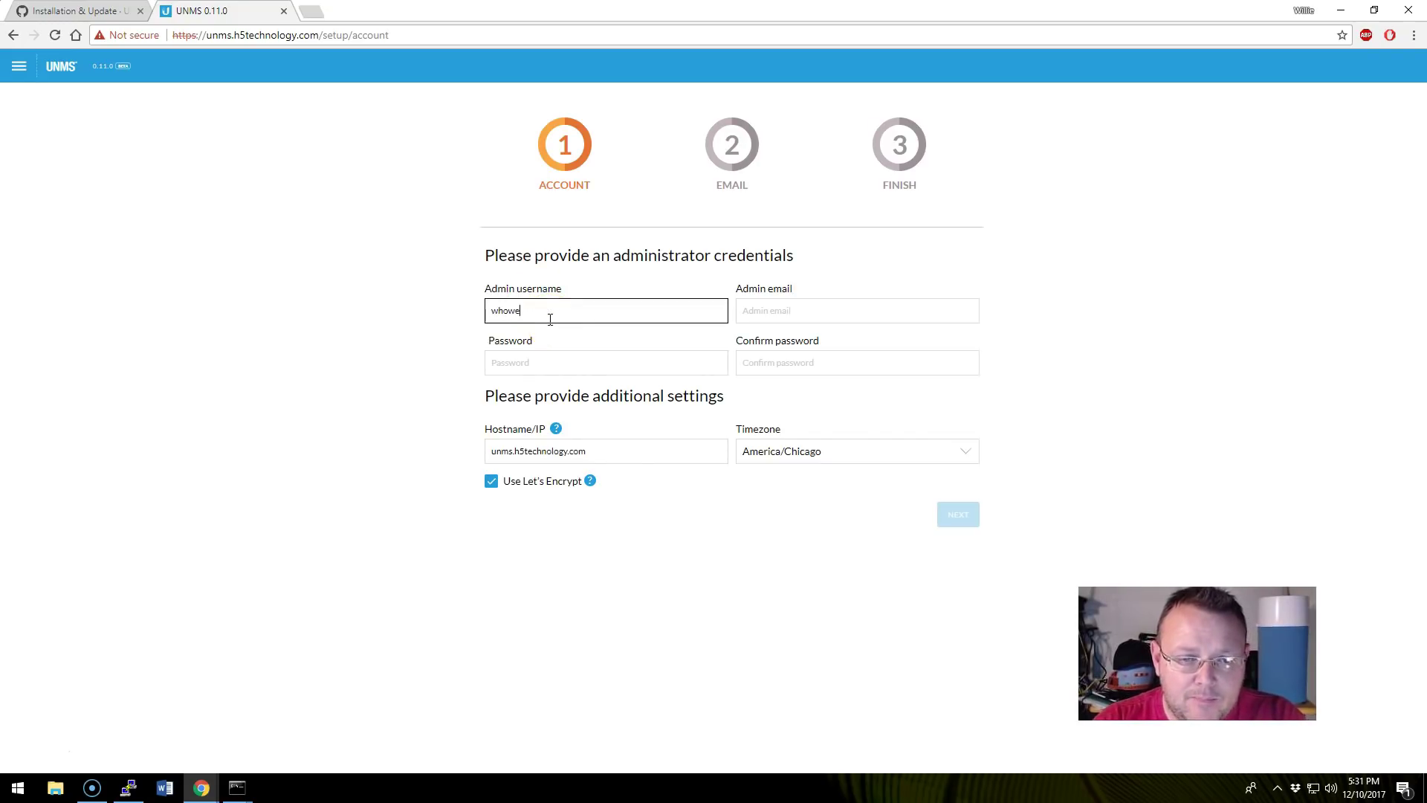
{"action": "key", "text": "Tab"}
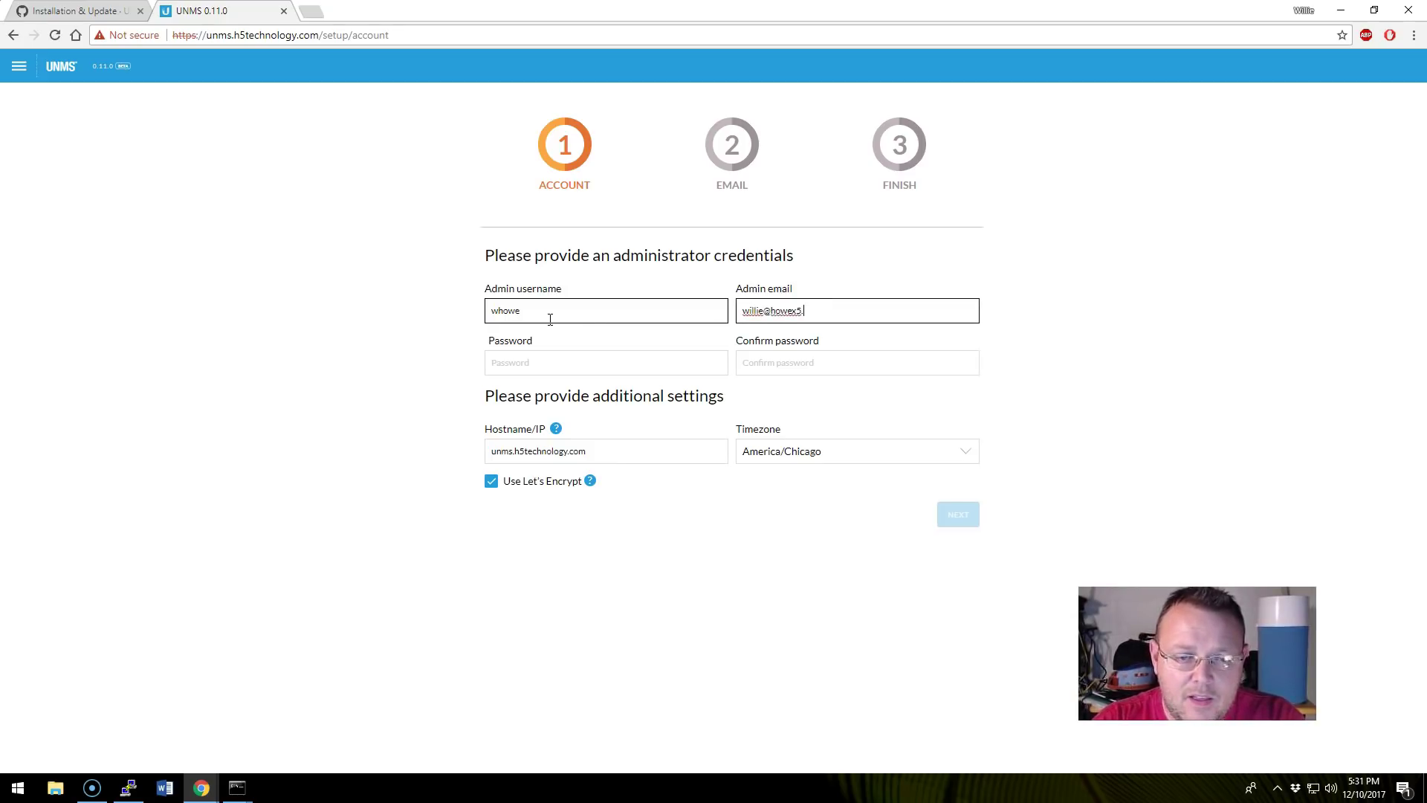
Enter the admin password and its confirmation, then lengthen both by one character.
{"action": "key", "text": "Tab"}
{"action": "type", "text": "********"}
{"action": "key", "text": "Tab"}
{"action": "type", "text": "********"}
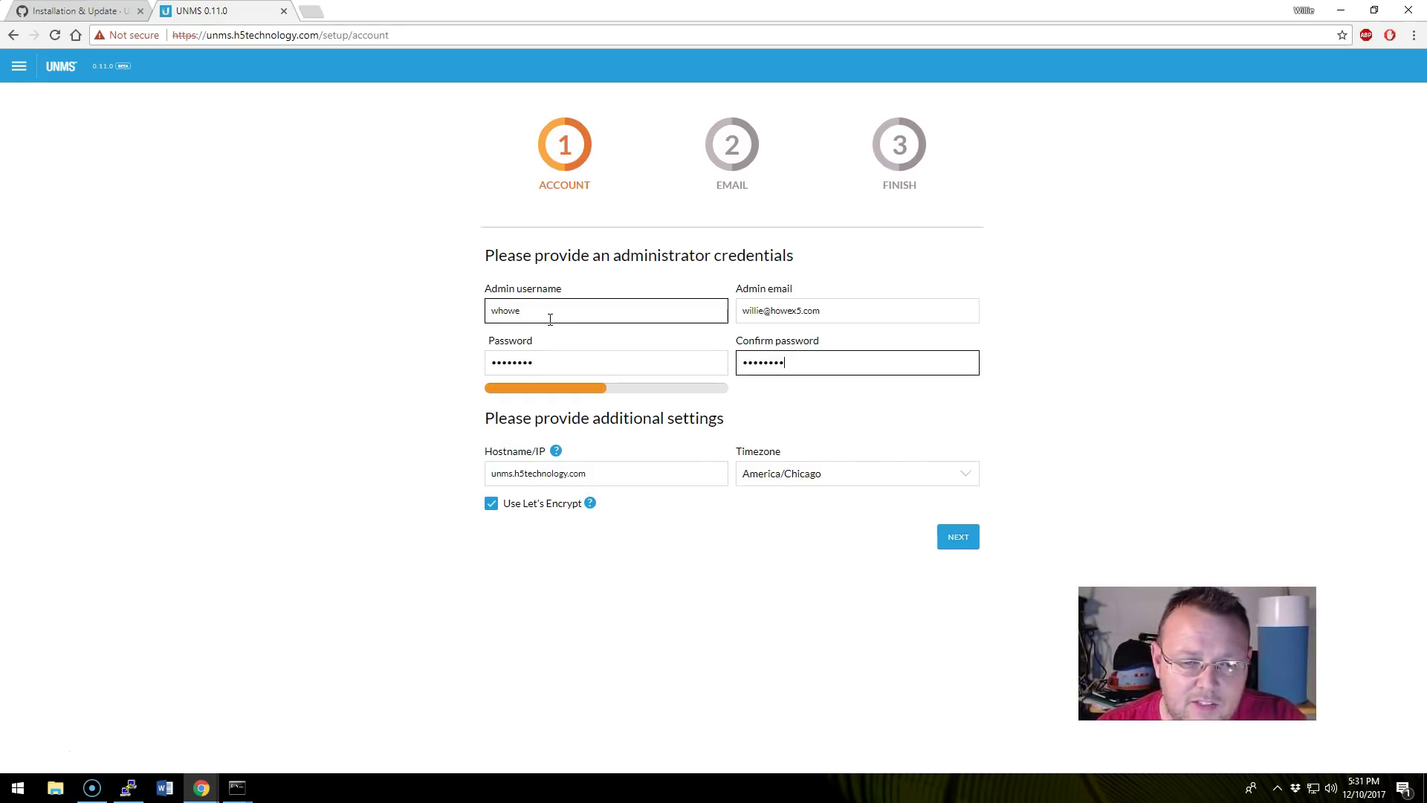
{"action": "left_click", "coordinate": [554, 362]}
{"action": "type", "text": "*"}
{"action": "left_click", "coordinate": [805, 362]}
{"action": "type", "text": "*"}
Retype the password and its confirmation so the two match.
{"action": "left_click_drag", "start_coordinate": [631, 356], "coordinate": [402, 364]}
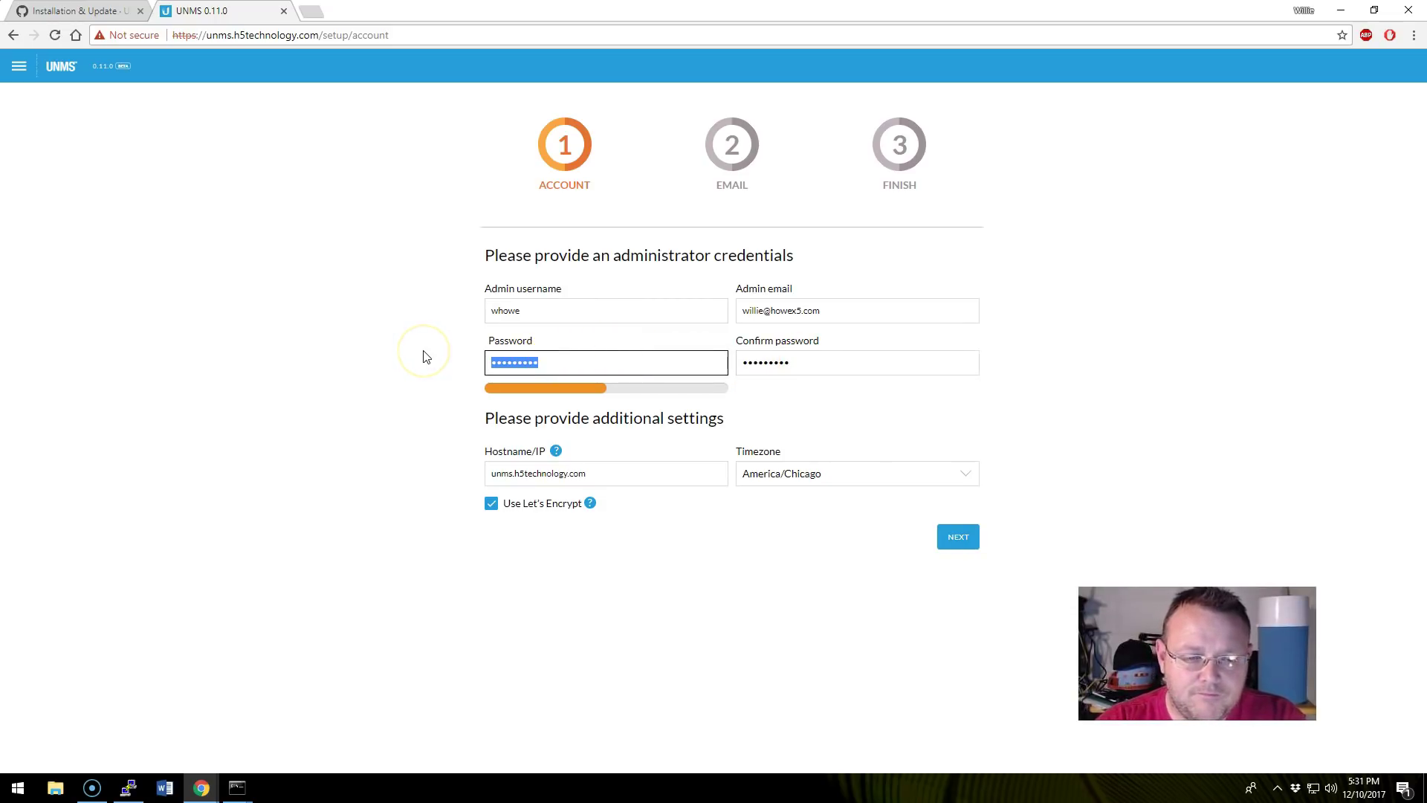
{"action": "type", "text": "*"}
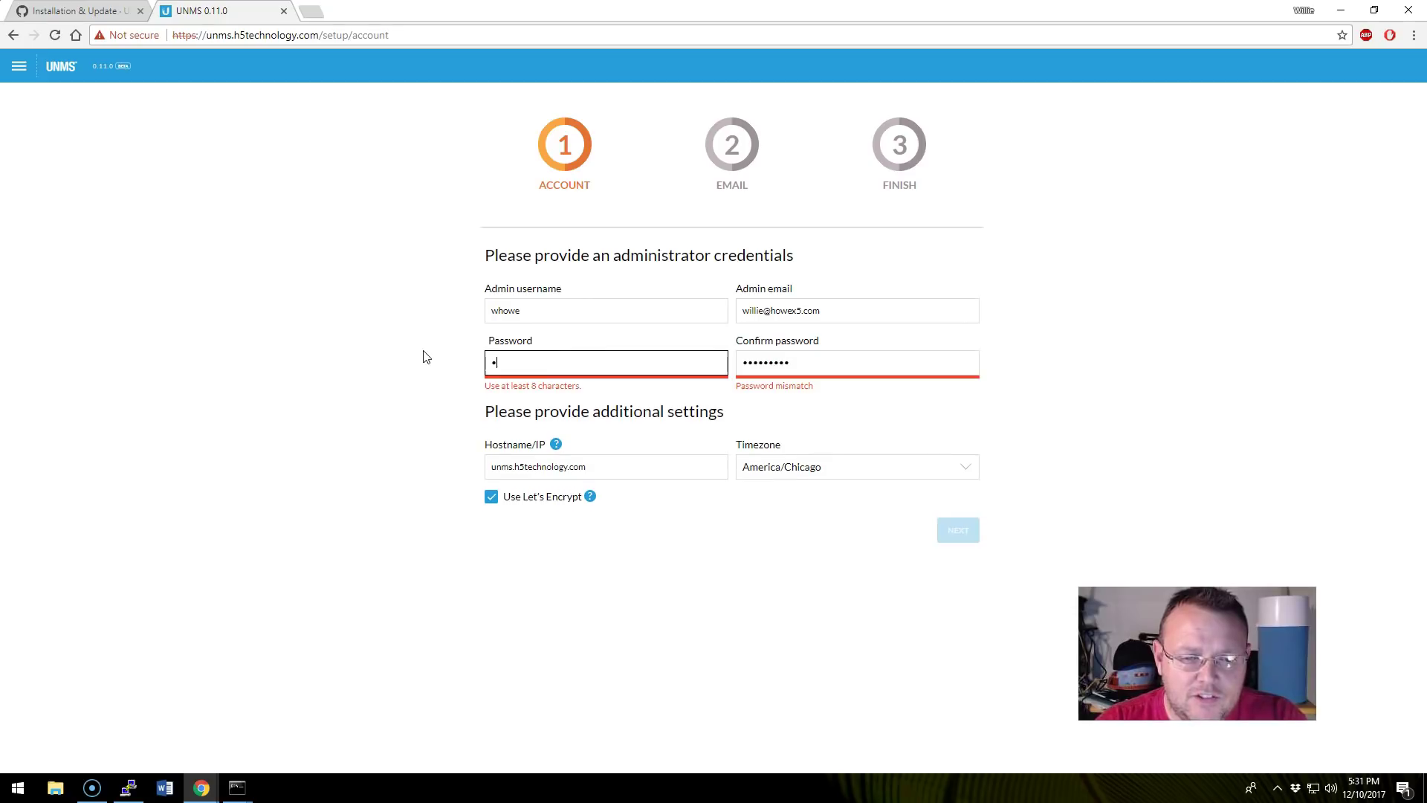
{"action": "type", "text": "*******"}
{"action": "key", "text": "Tab"}
{"action": "type", "text": "****"}
{"action": "key", "text": "BackSpace"}
{"action": "key", "text": "BackSpace"}
{"action": "key", "text": "BackSpace"}
{"action": "key", "text": "BackSpace"}
{"action": "type", "text": "*"}
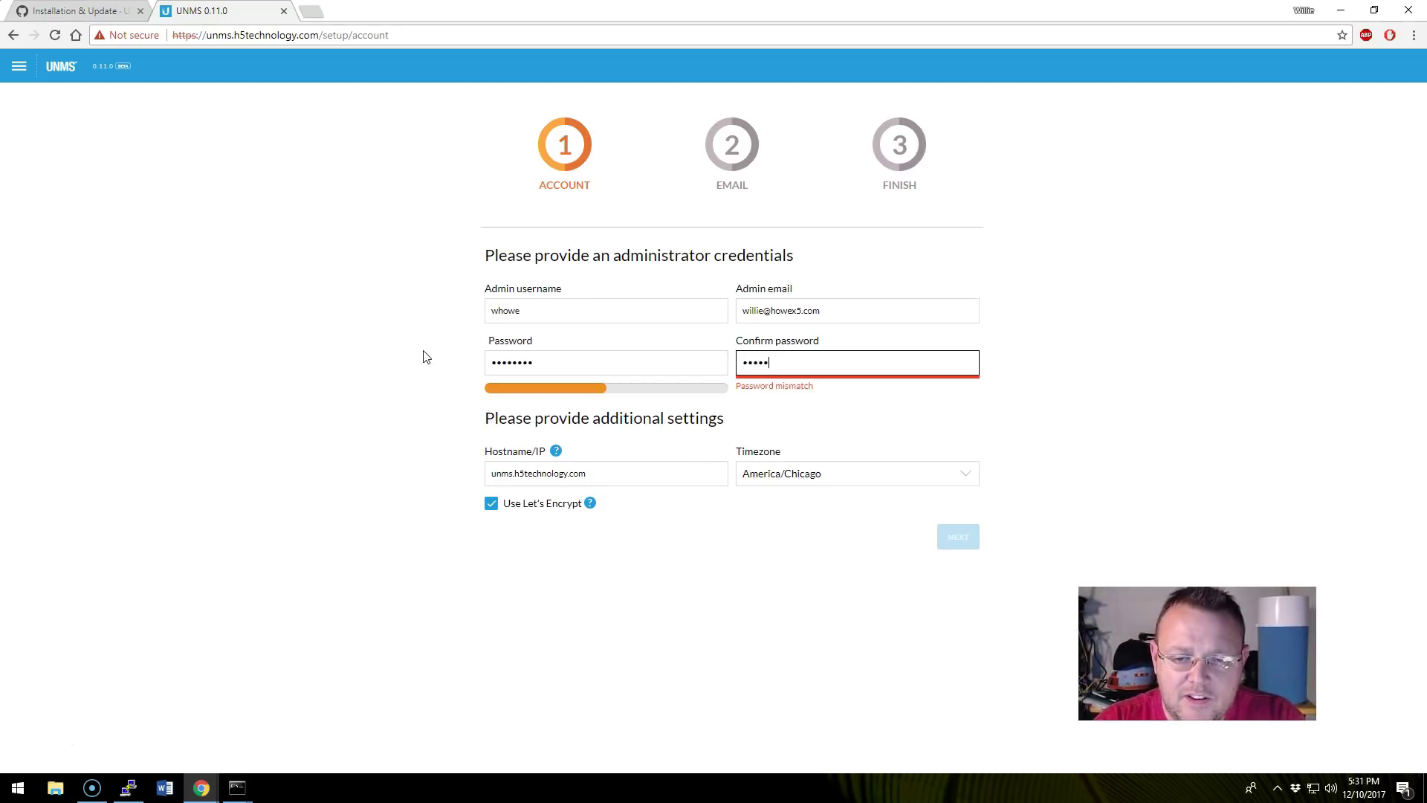
{"action": "type", "text": "***"}
{"action": "key", "text": "BackSpace"}
{"action": "key", "text": "BackSpace"}
{"action": "key", "text": "BackSpace"}
{"action": "key", "text": "BackSpace"}
{"action": "type", "text": "********"}
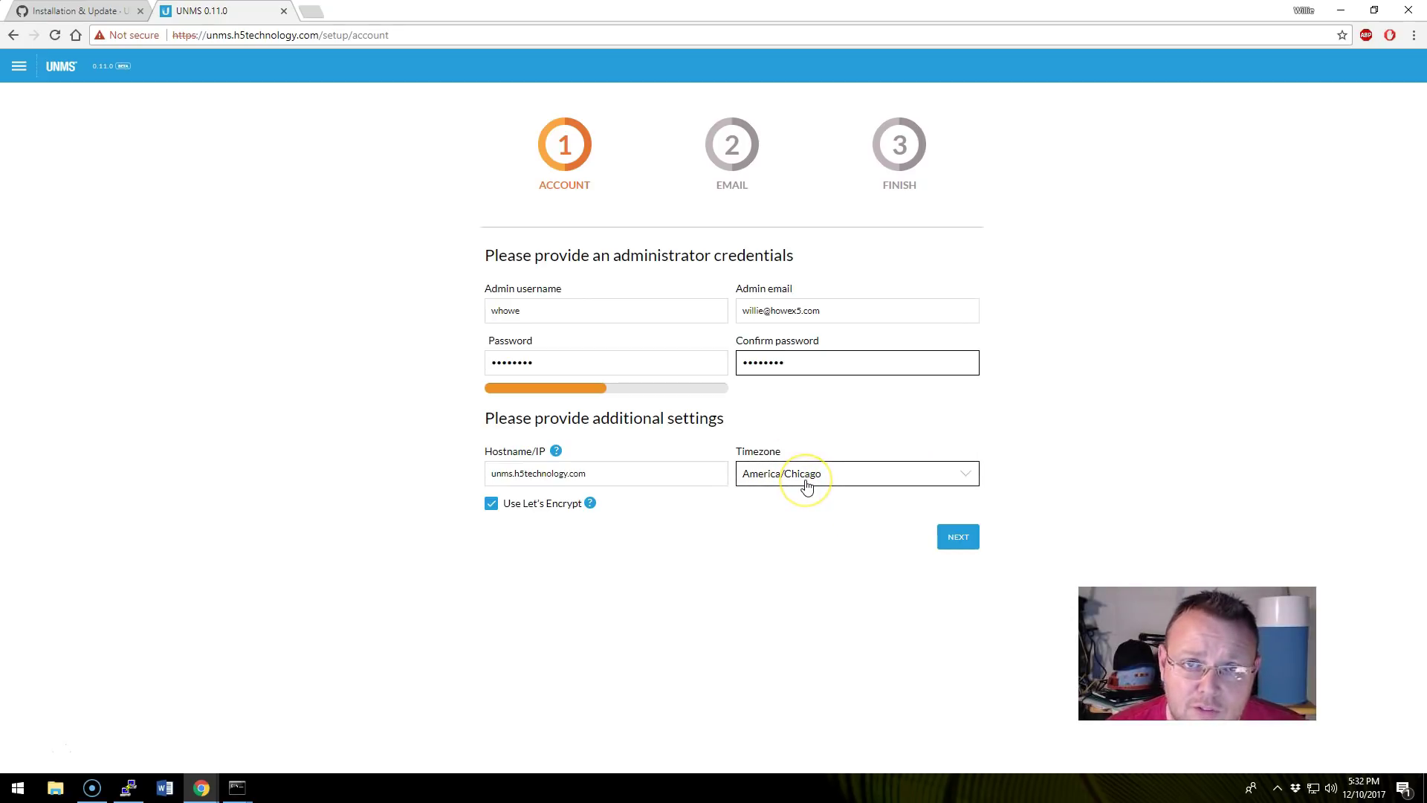
{"action": "mouse_move", "coordinate": [590, 511]}
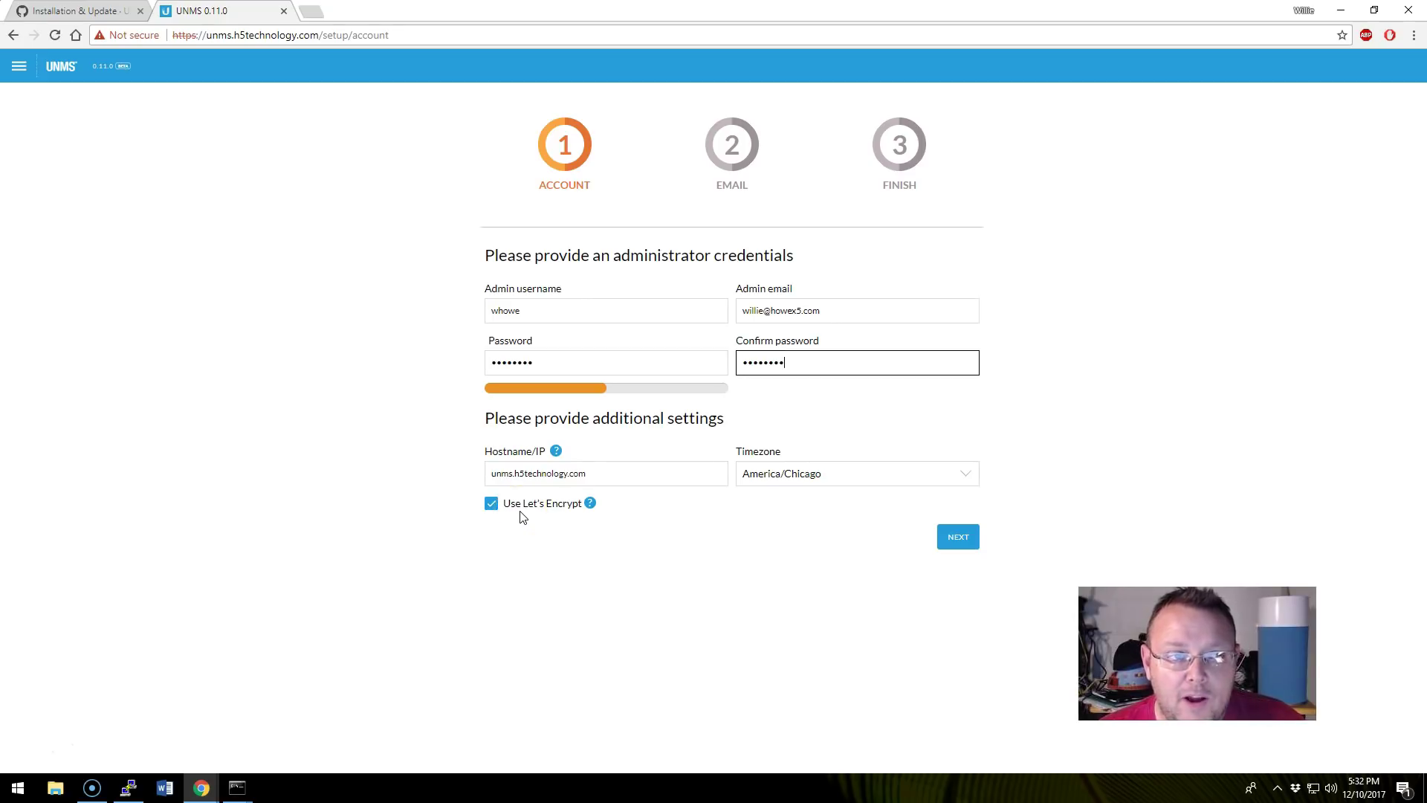
Continue with No SMTP, review the connection string and SSL notice, then launch UNMS.
{"action": "left_click", "coordinate": [956, 537]}
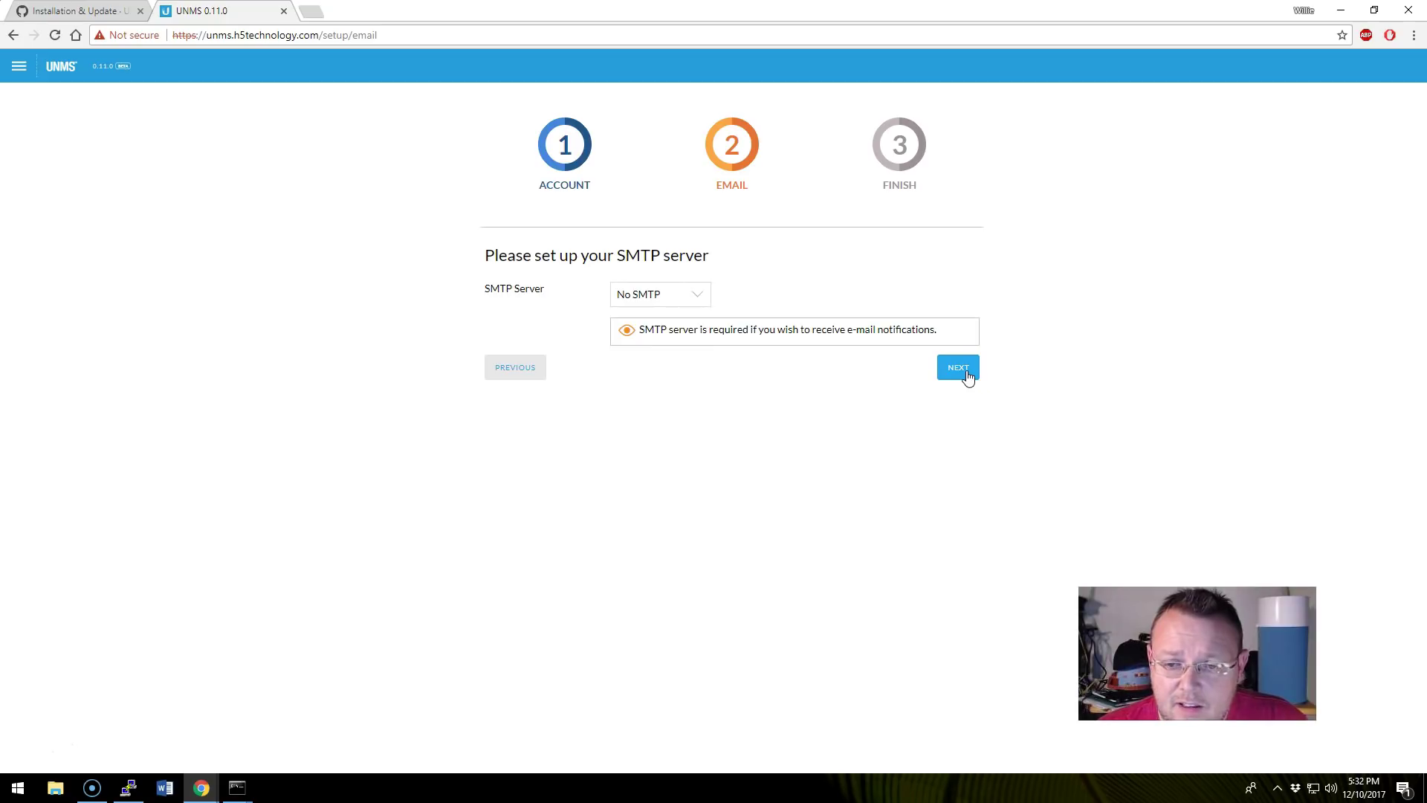
{"action": "left_click", "coordinate": [837, 438]}
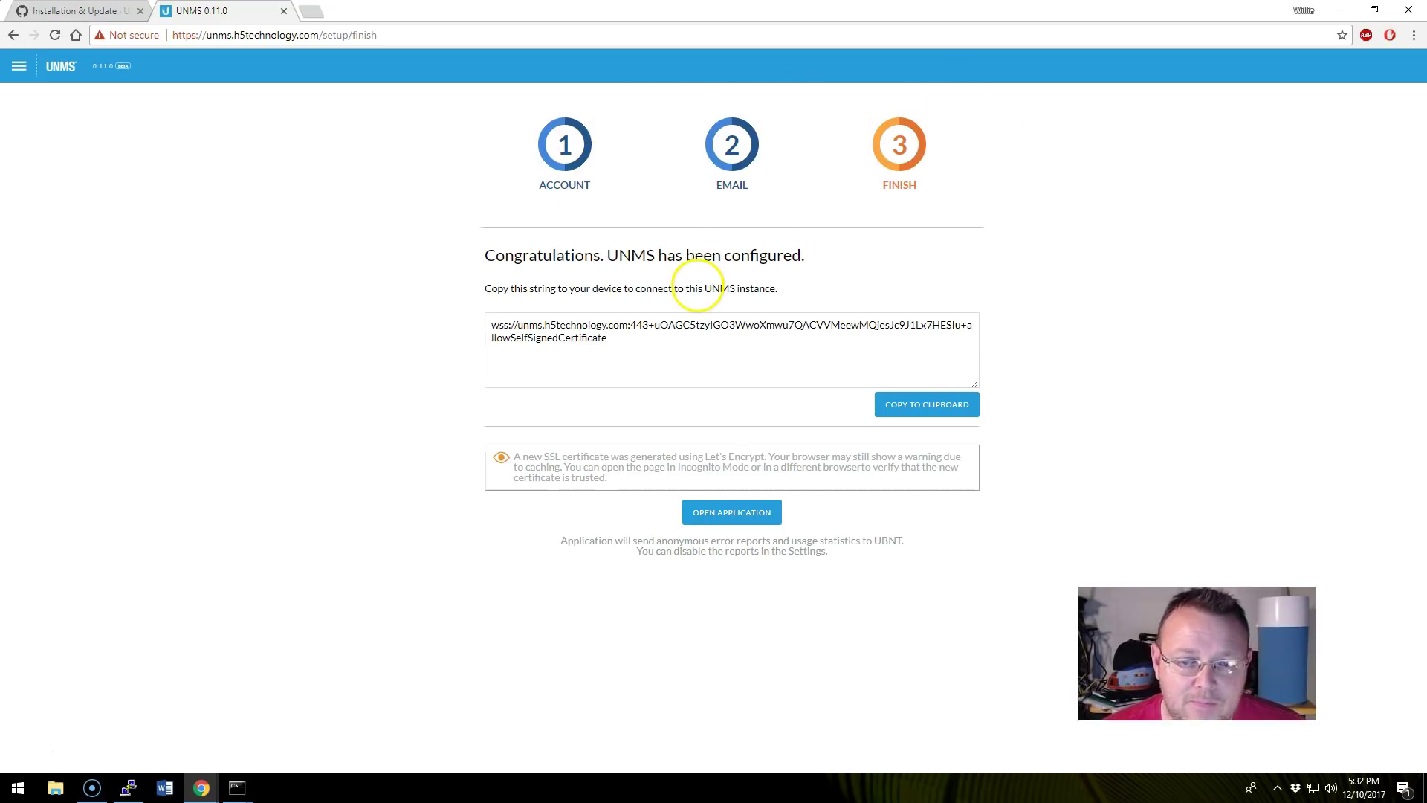
{"action": "left_click", "coordinate": [584, 327]}
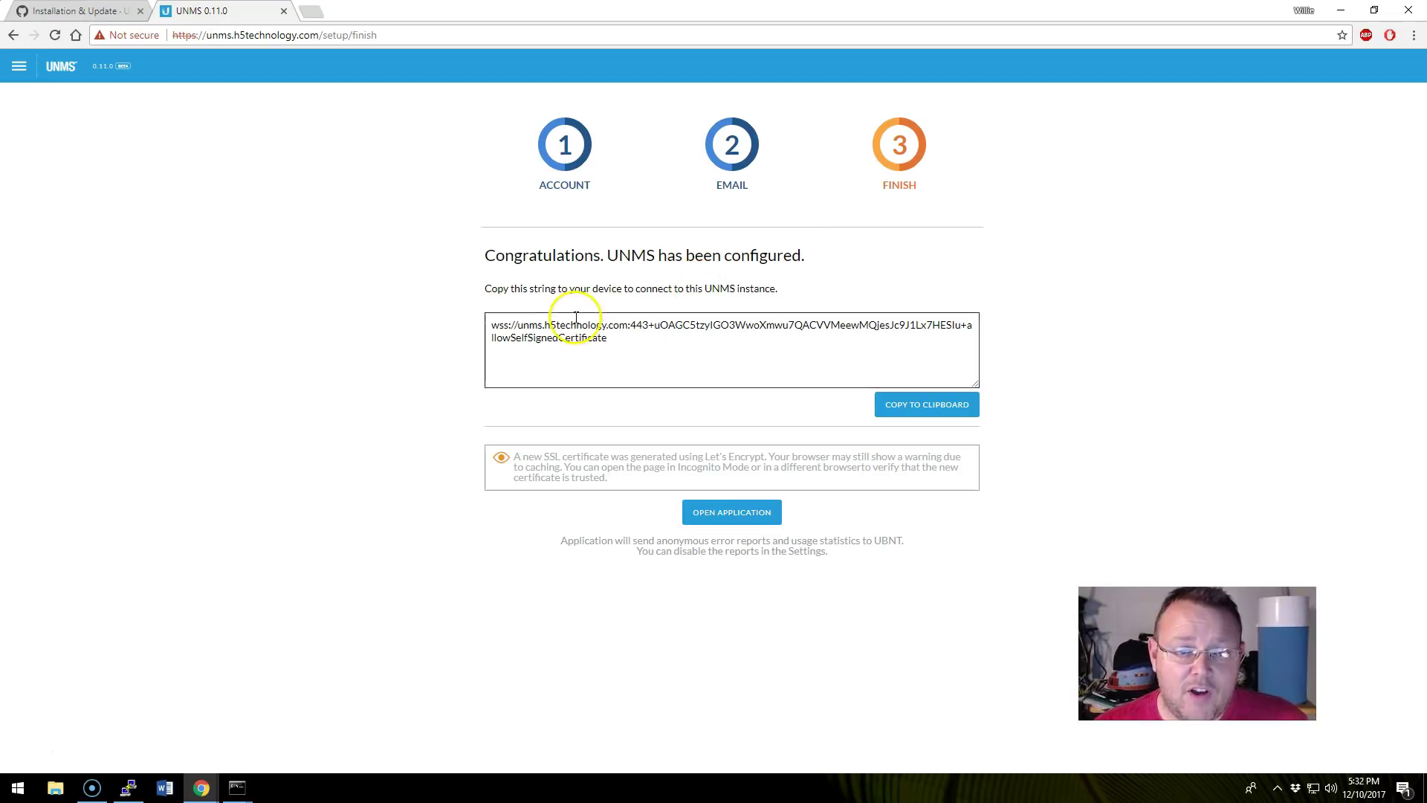
{"action": "left_click", "coordinate": [494, 325]}
{"action": "left_click_drag", "start_coordinate": [489, 325], "coordinate": [637, 344]}
{"action": "left_click", "coordinate": [637, 344]}
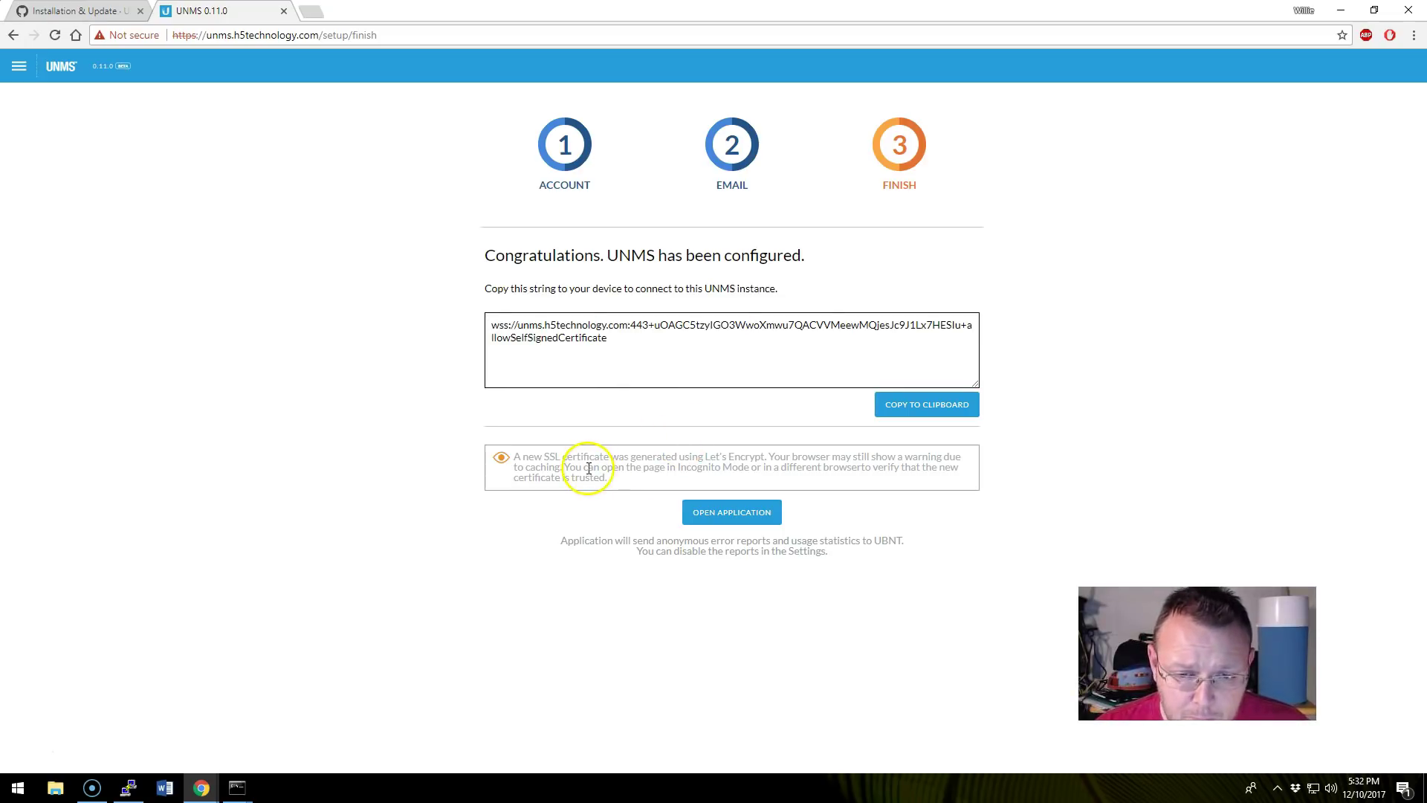
{"action": "left_click_drag", "start_coordinate": [515, 458], "coordinate": [603, 457]}
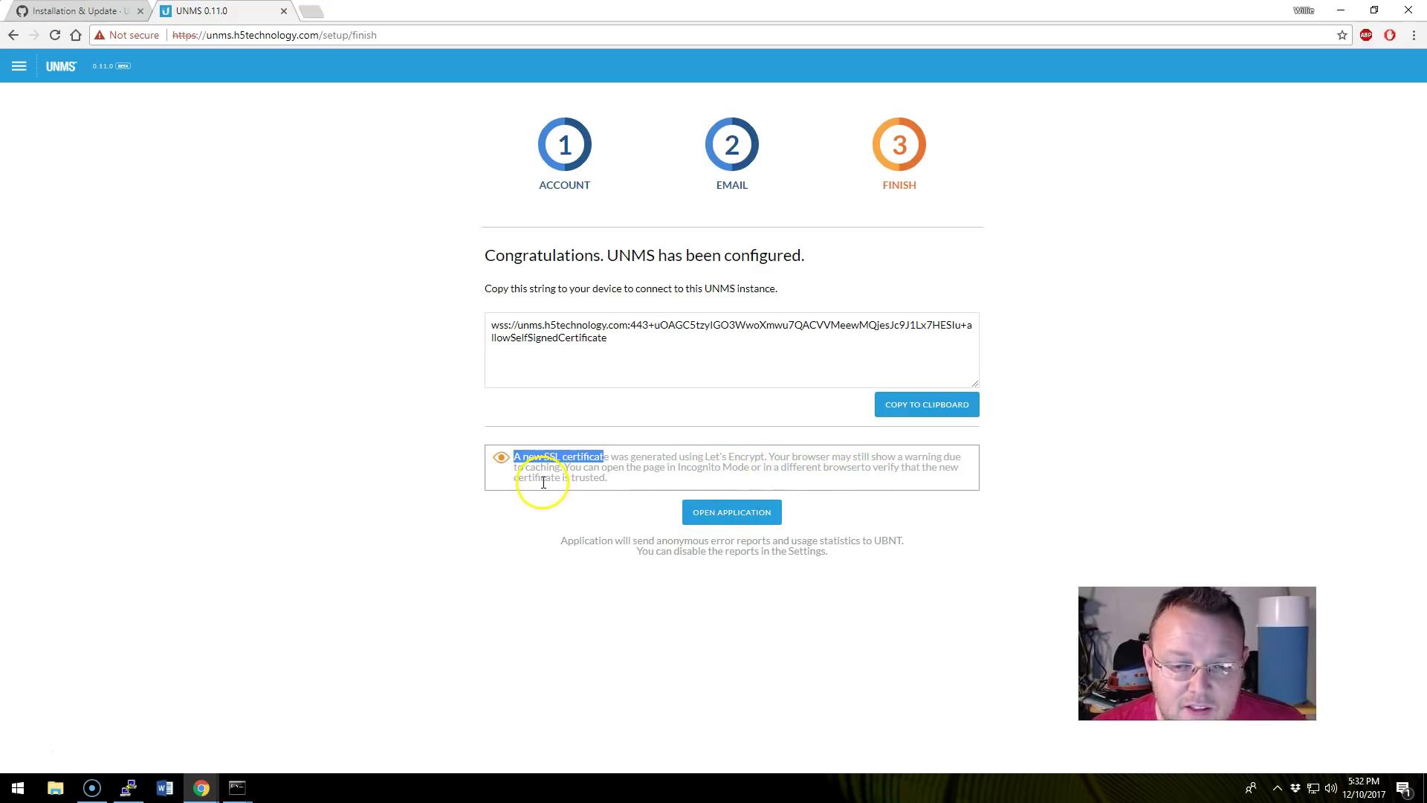
{"action": "left_click", "coordinate": [738, 518]}
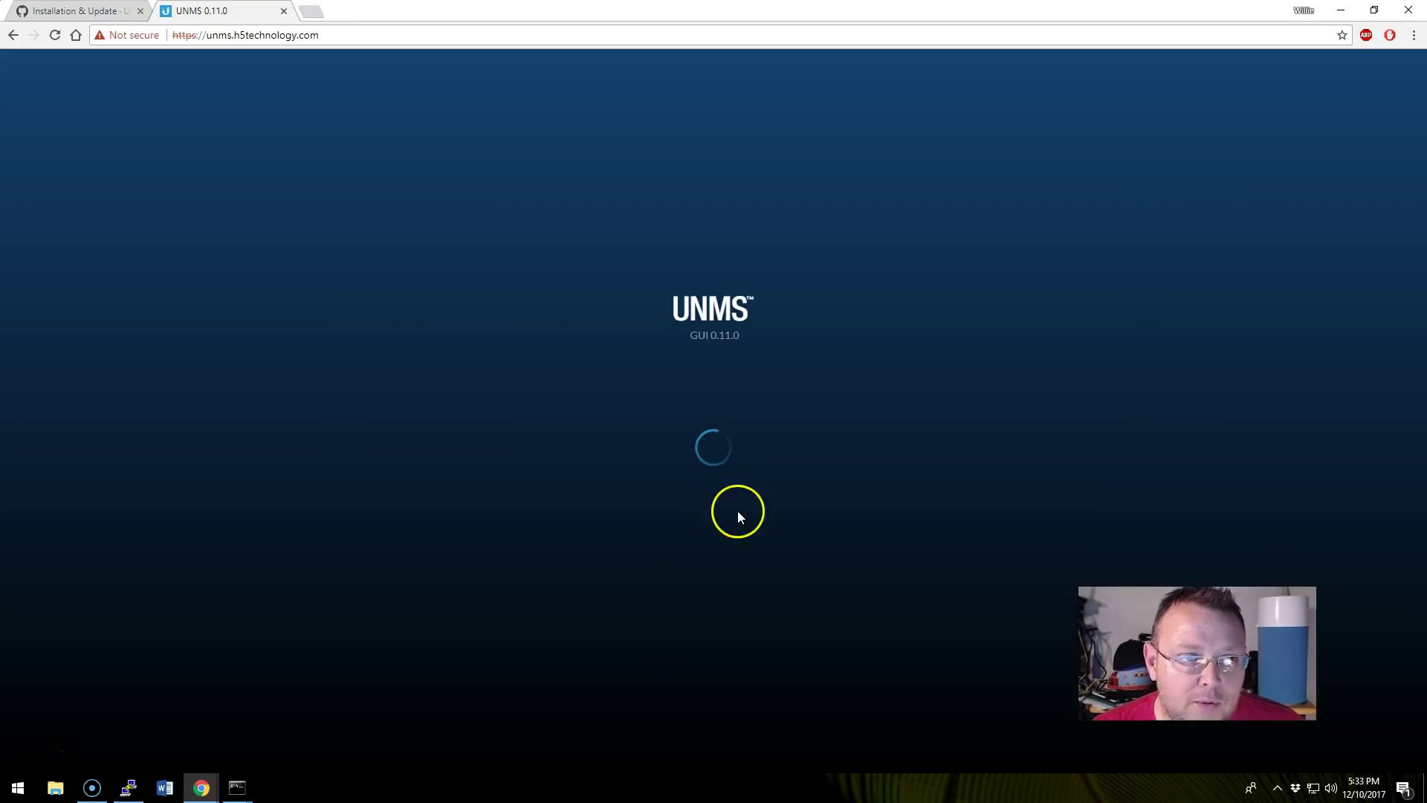
Reload, switch to a private window, and sign in with the admin username and password.
{"action": "left_click", "coordinate": [56, 37]}
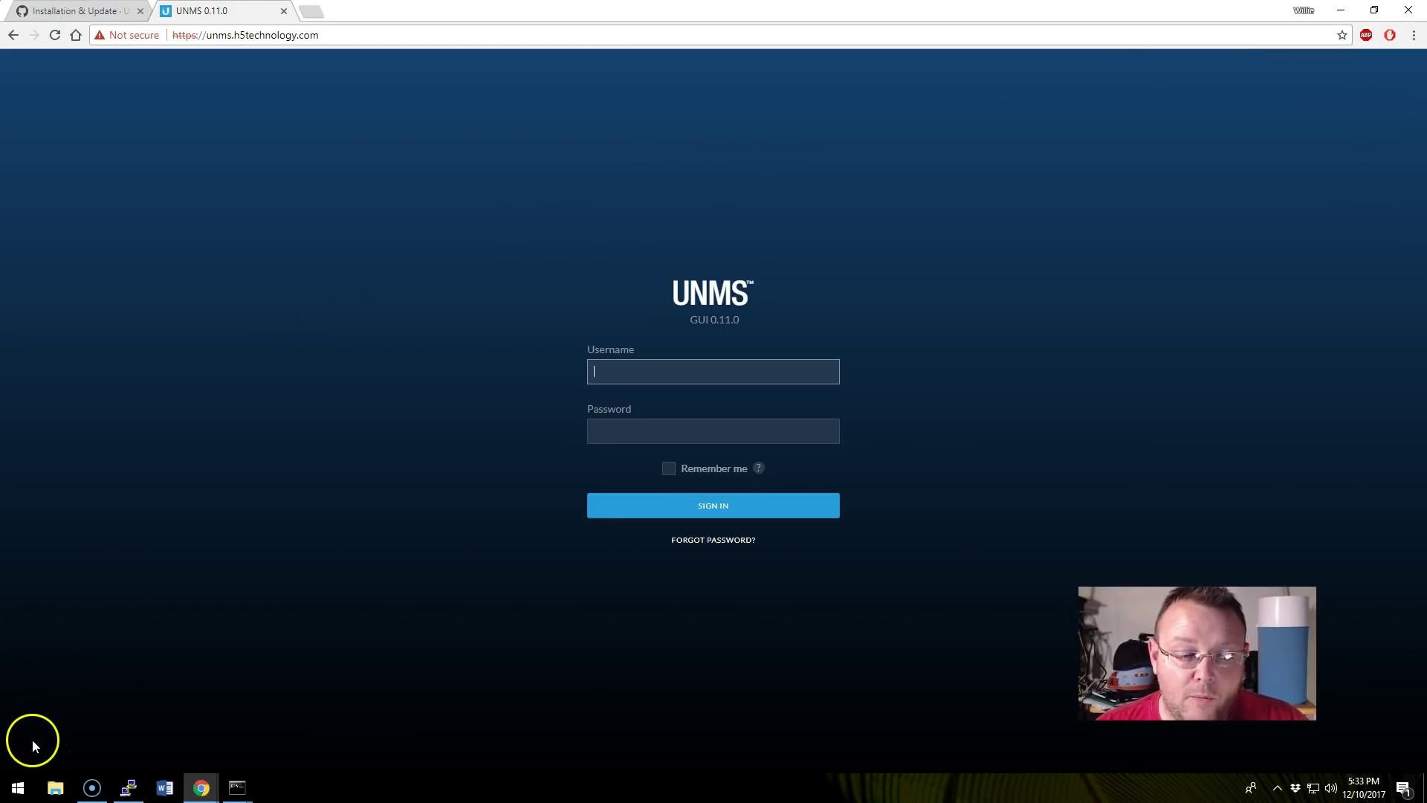
{"action": "key", "text": "alt+Tab"}
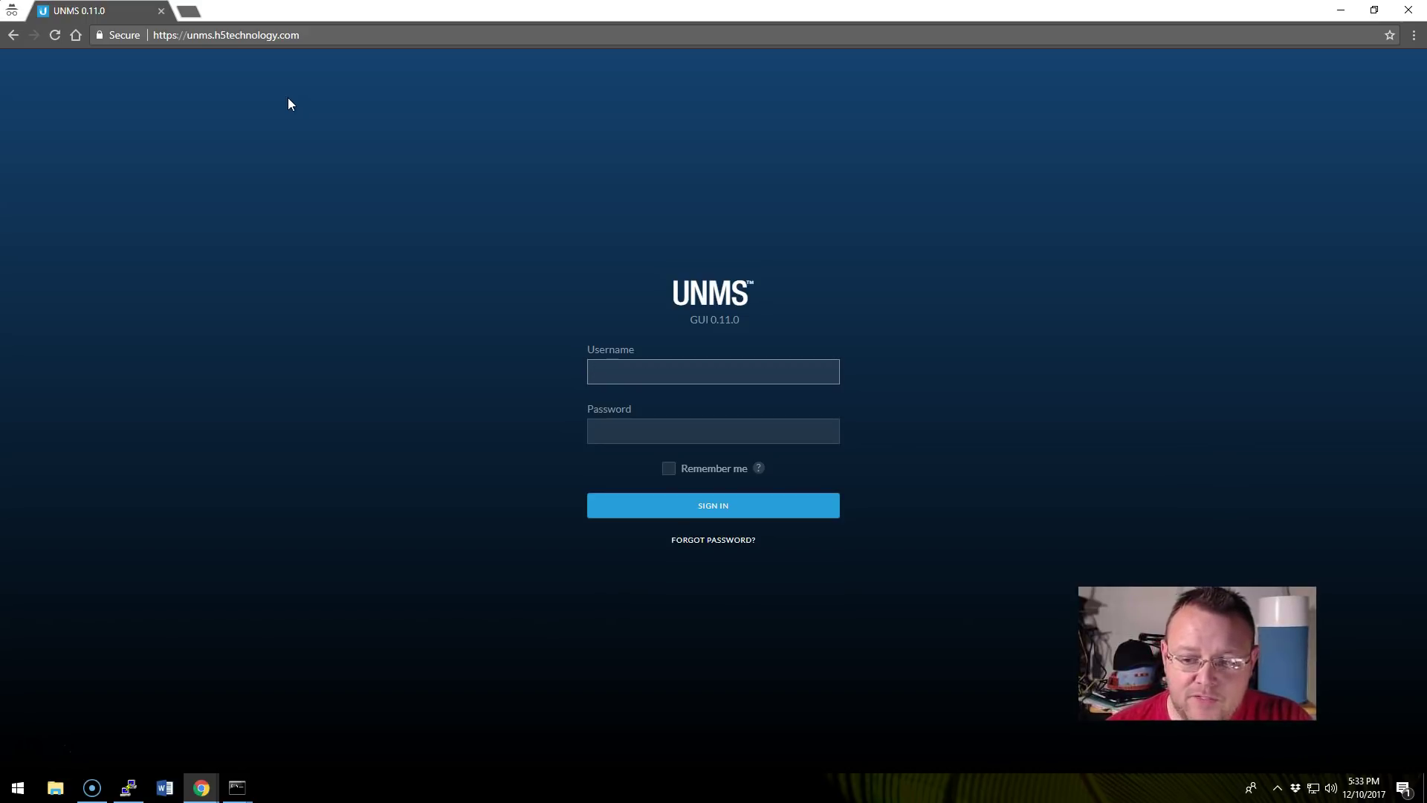
{"action": "type", "text": "owe"}
{"action": "key", "text": "Tab"}
{"action": "type", "text": "•••••••"}
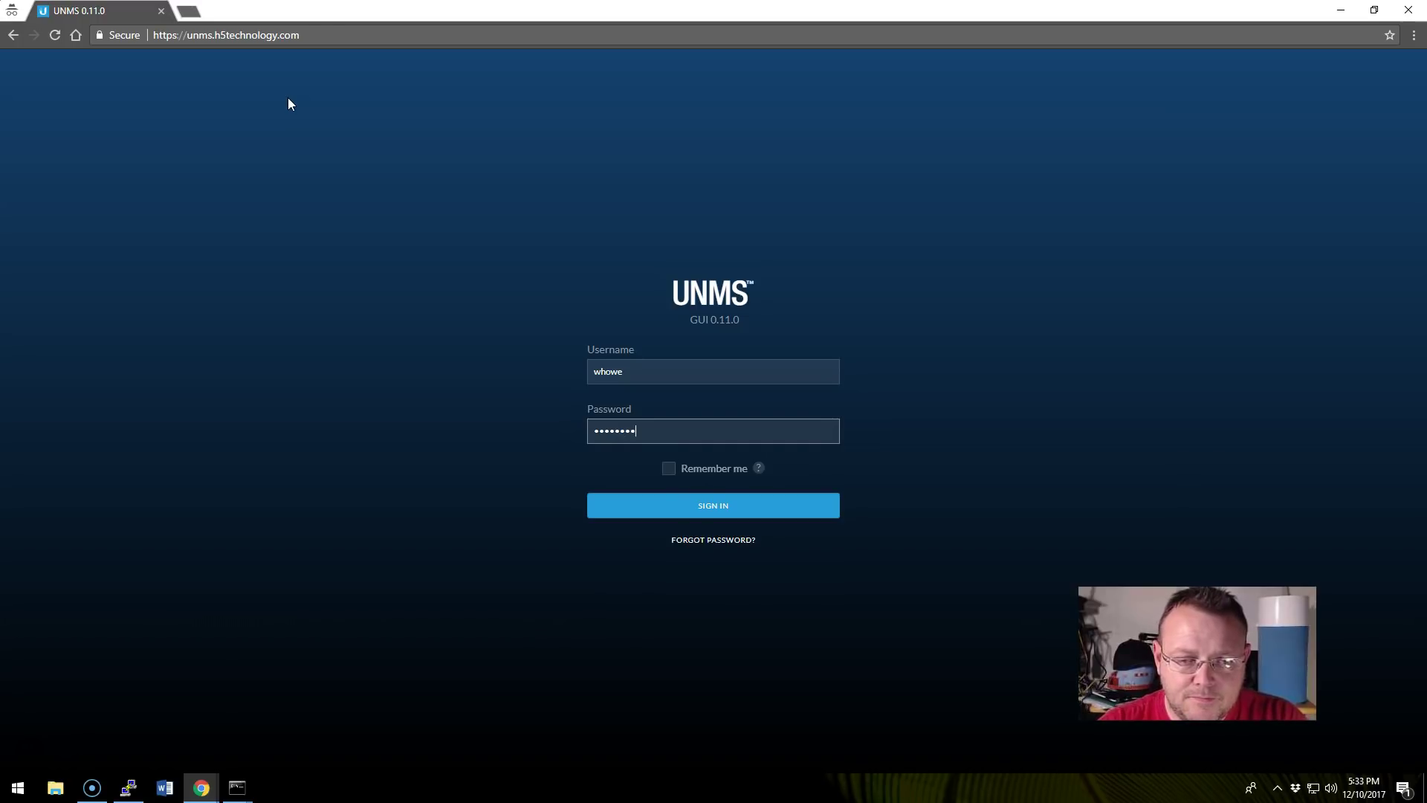
{"action": "key", "text": "Return"}
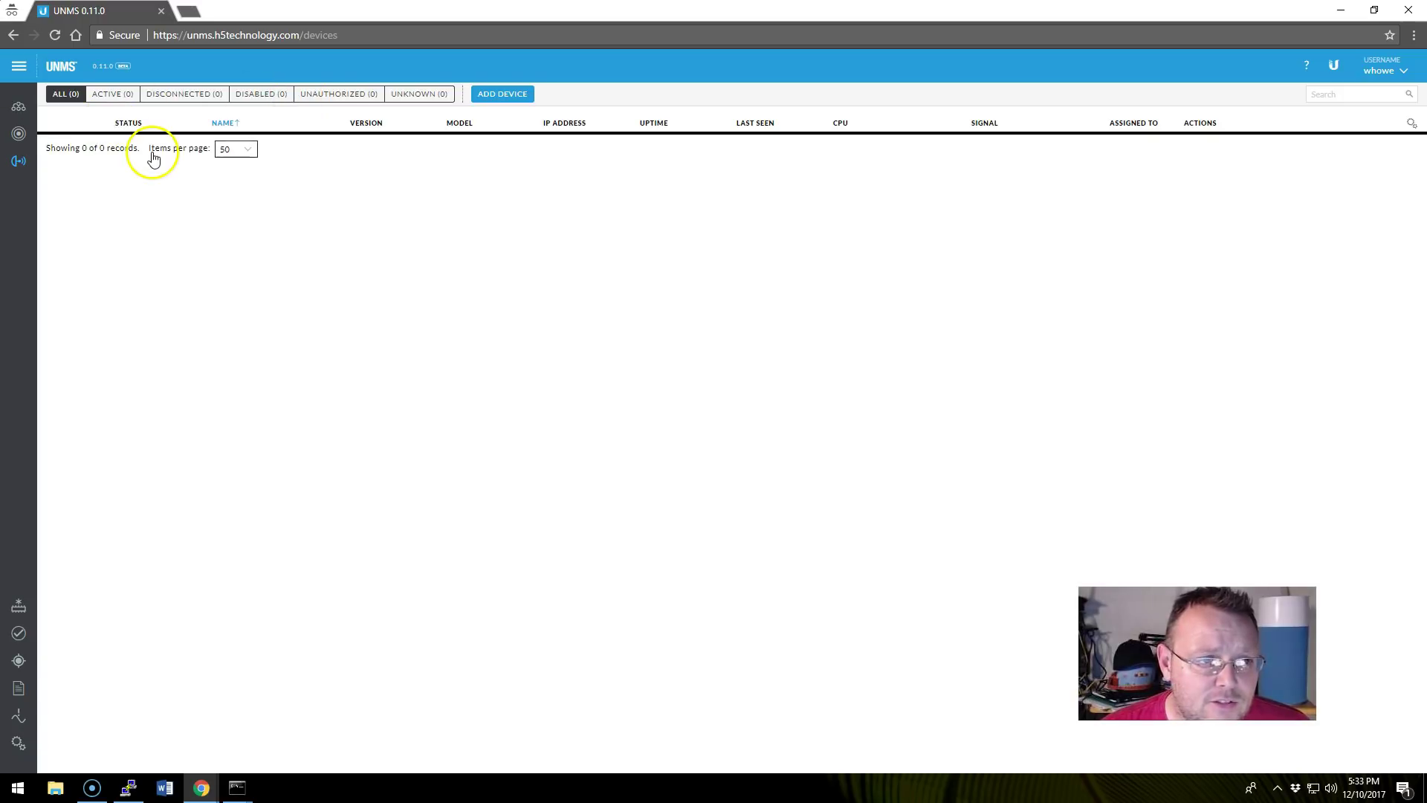
Create a new site named H5 Technology and paste in its street address.
{"action": "left_click", "coordinate": [19, 107]}
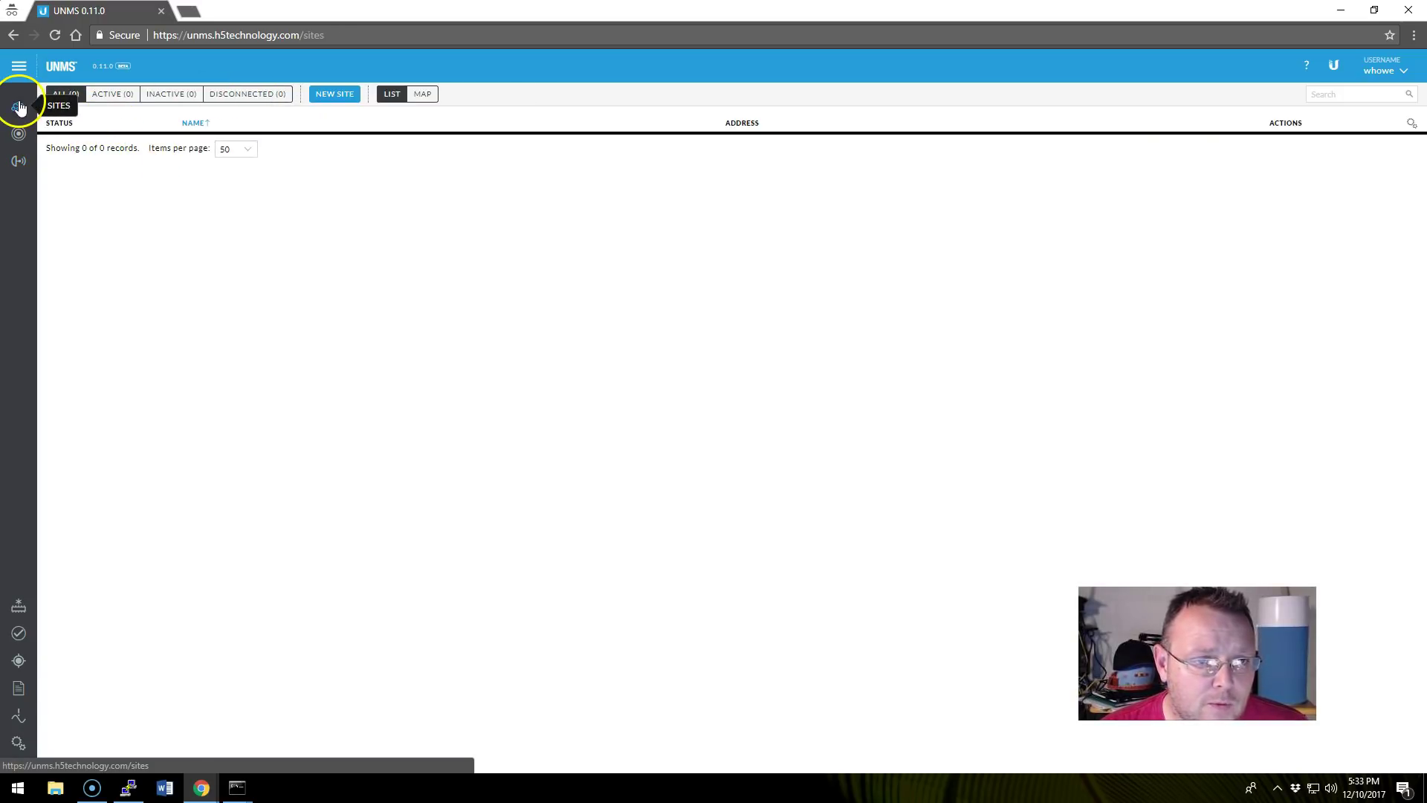
{"action": "left_click", "coordinate": [334, 94]}
{"action": "left_click", "coordinate": [1172, 165]}
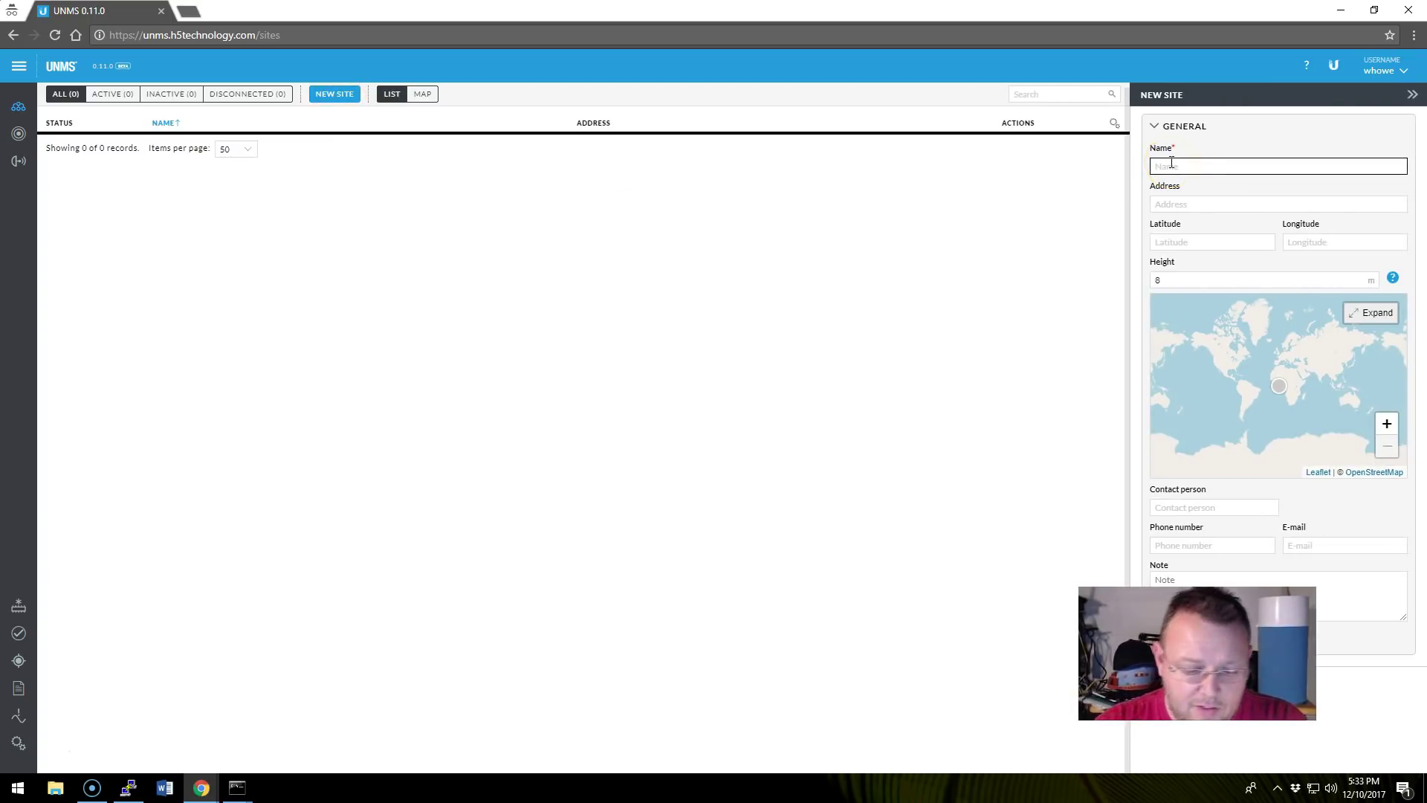
{"action": "type", "text": "H5 Technology"}
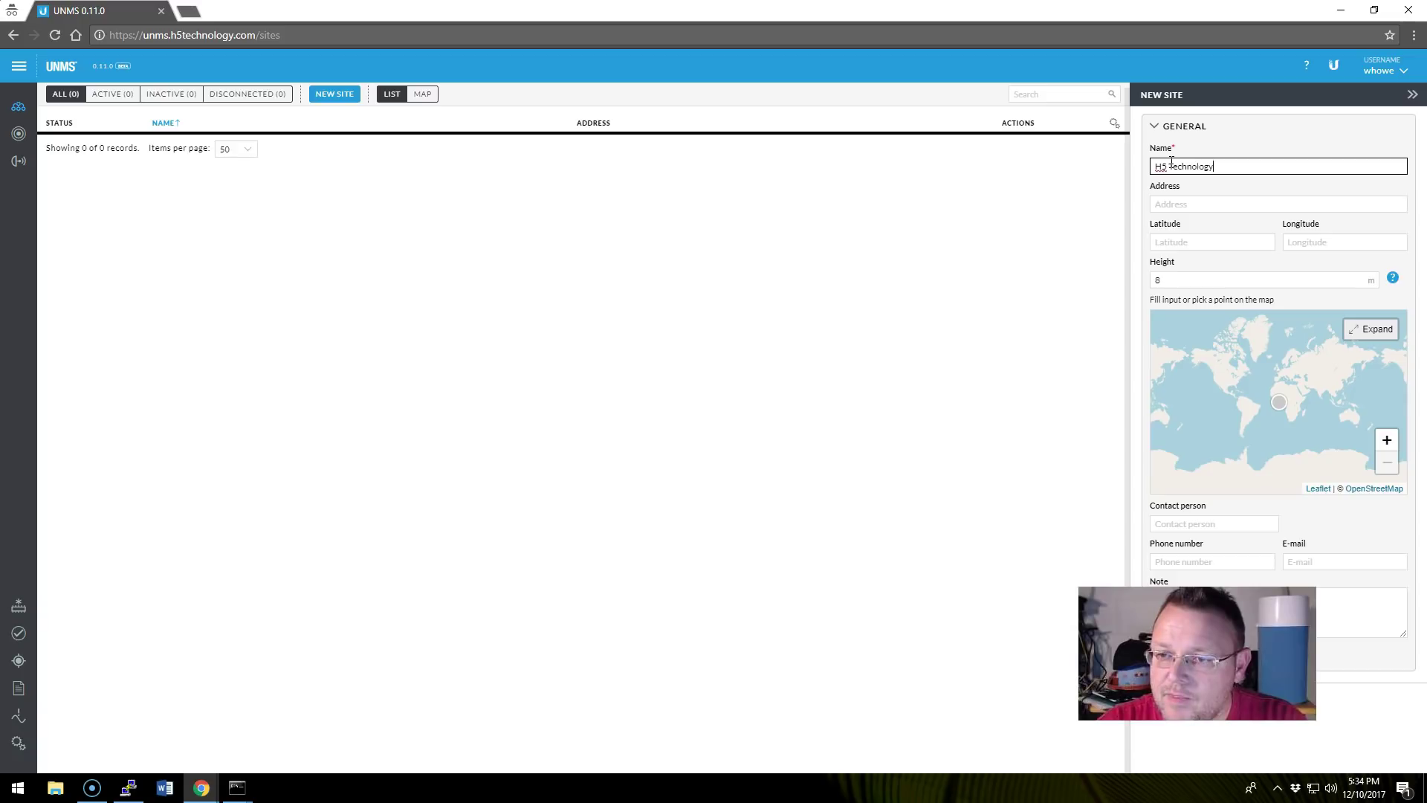
{"action": "key", "text": "Tab"}
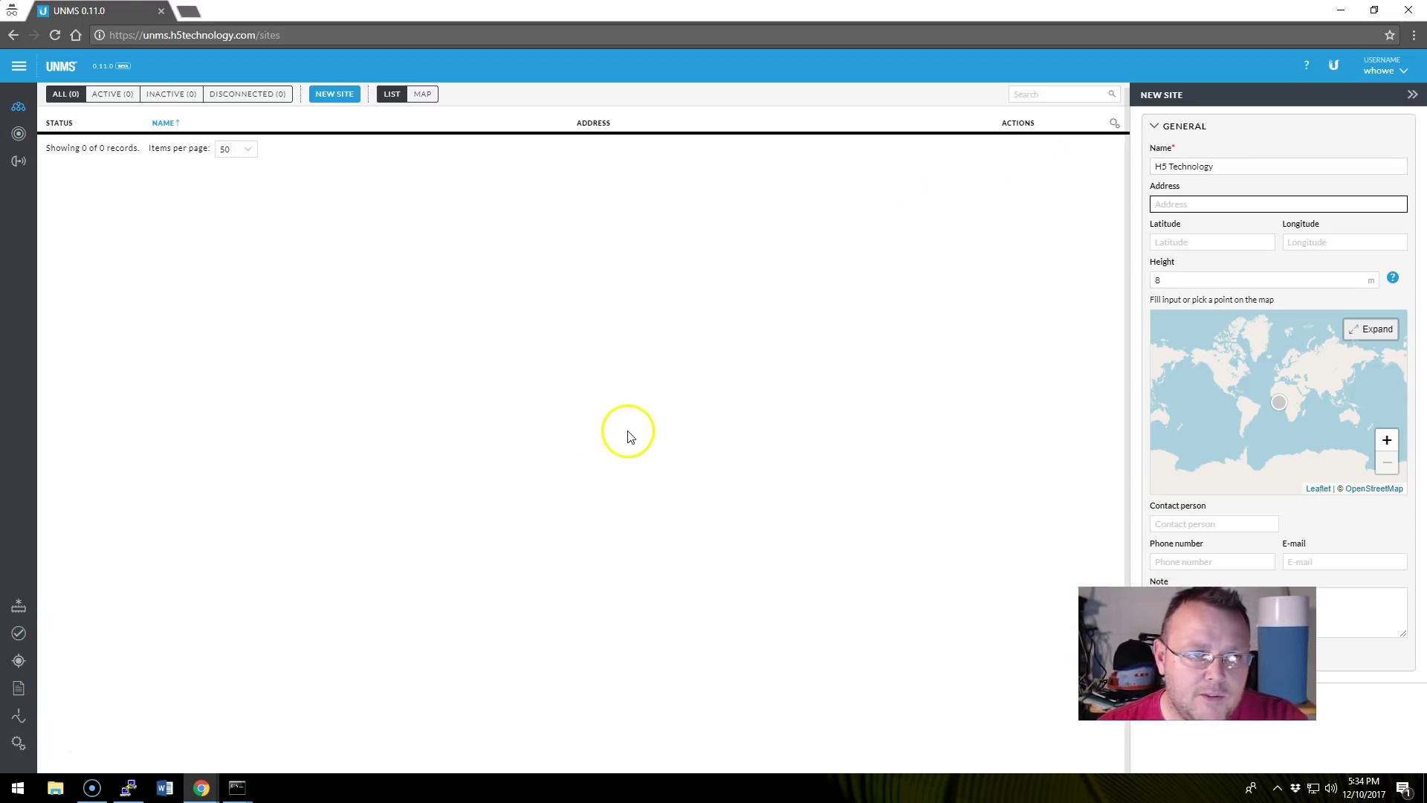
{"action": "left_click", "coordinate": [1193, 205]}
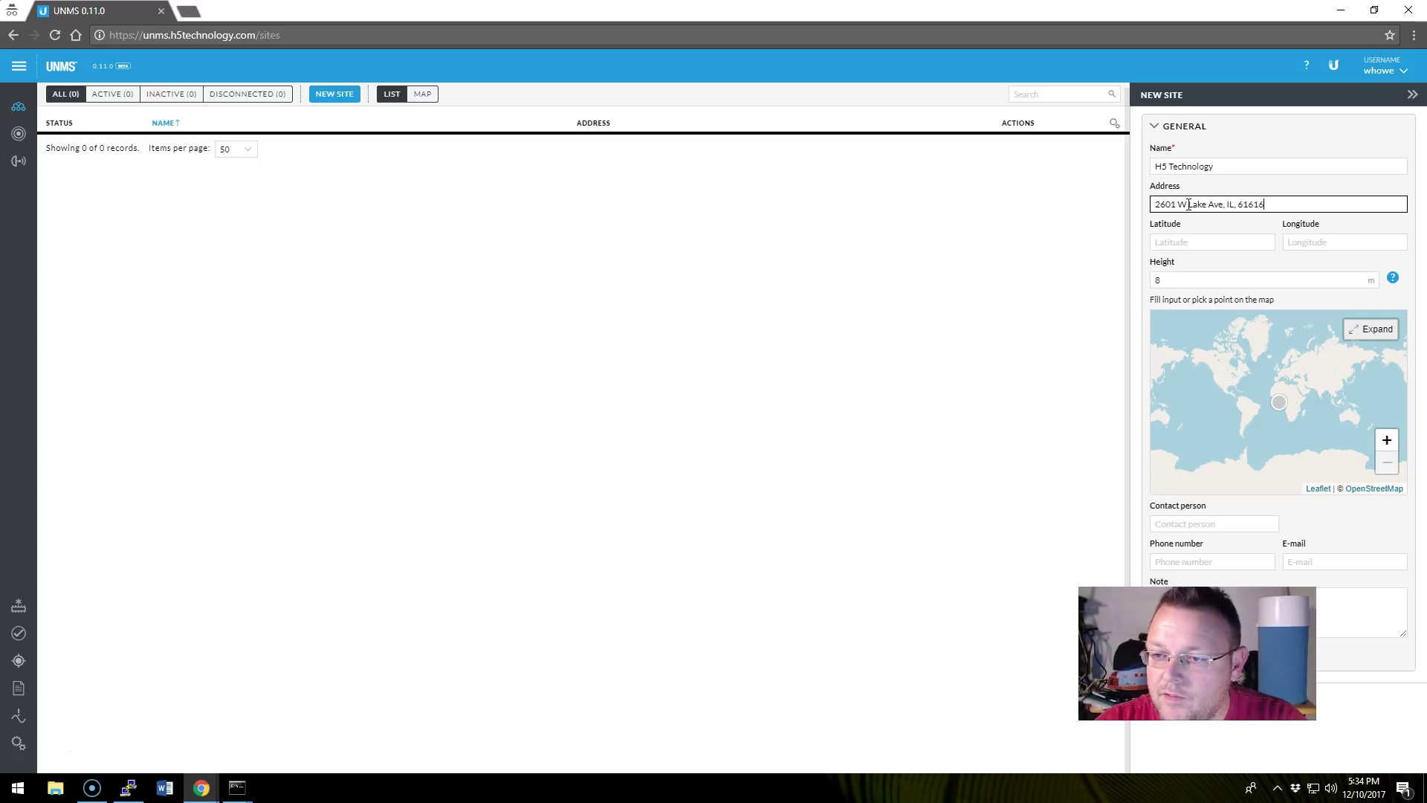
{"action": "left_click", "coordinate": [975, 410]}
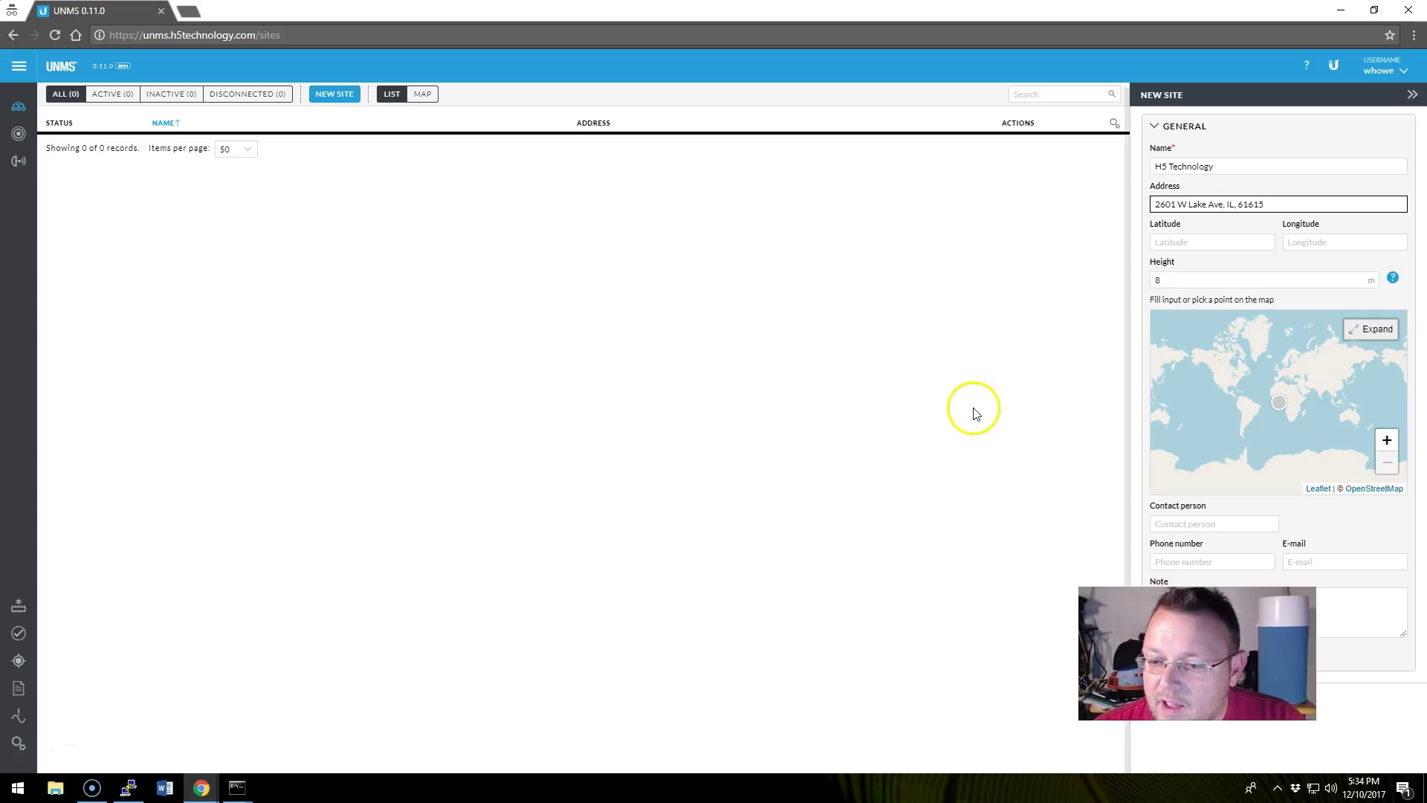
Fill in the contact person's name, phone number, e-mail and a note, then save the site.
{"action": "left_click", "coordinate": [1199, 524]}
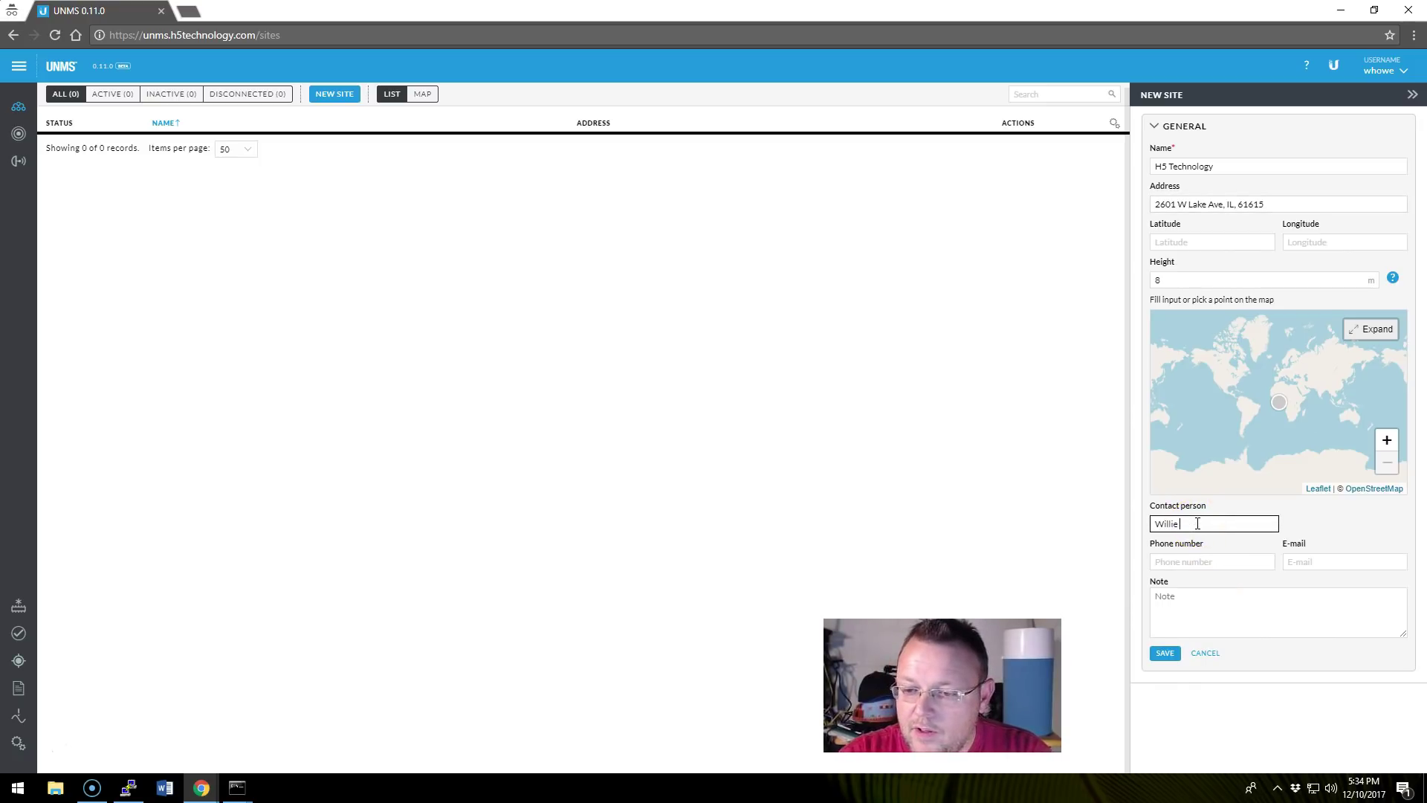
{"action": "key", "text": "Tab"}
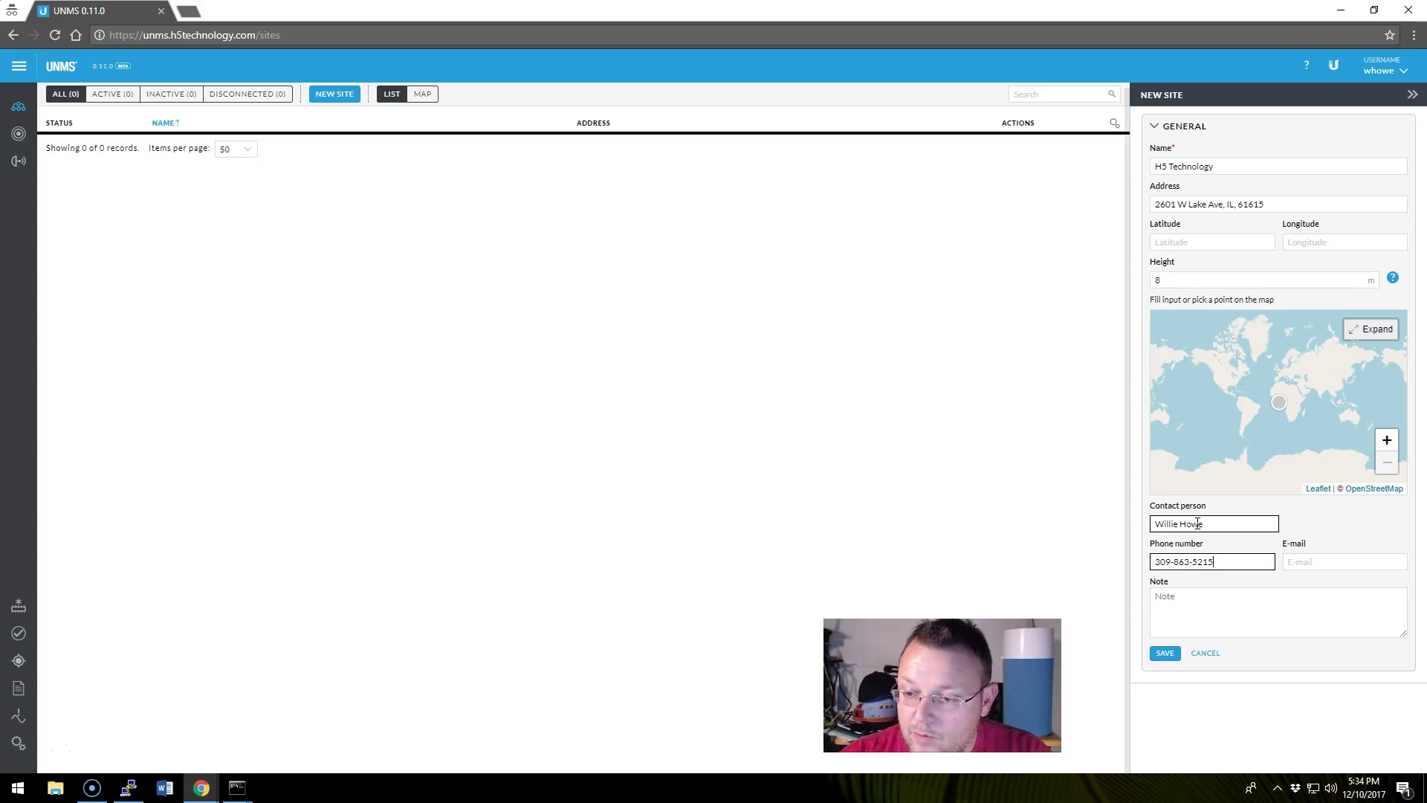
{"action": "key", "text": "Tab"}
{"action": "key", "text": "Tab"}
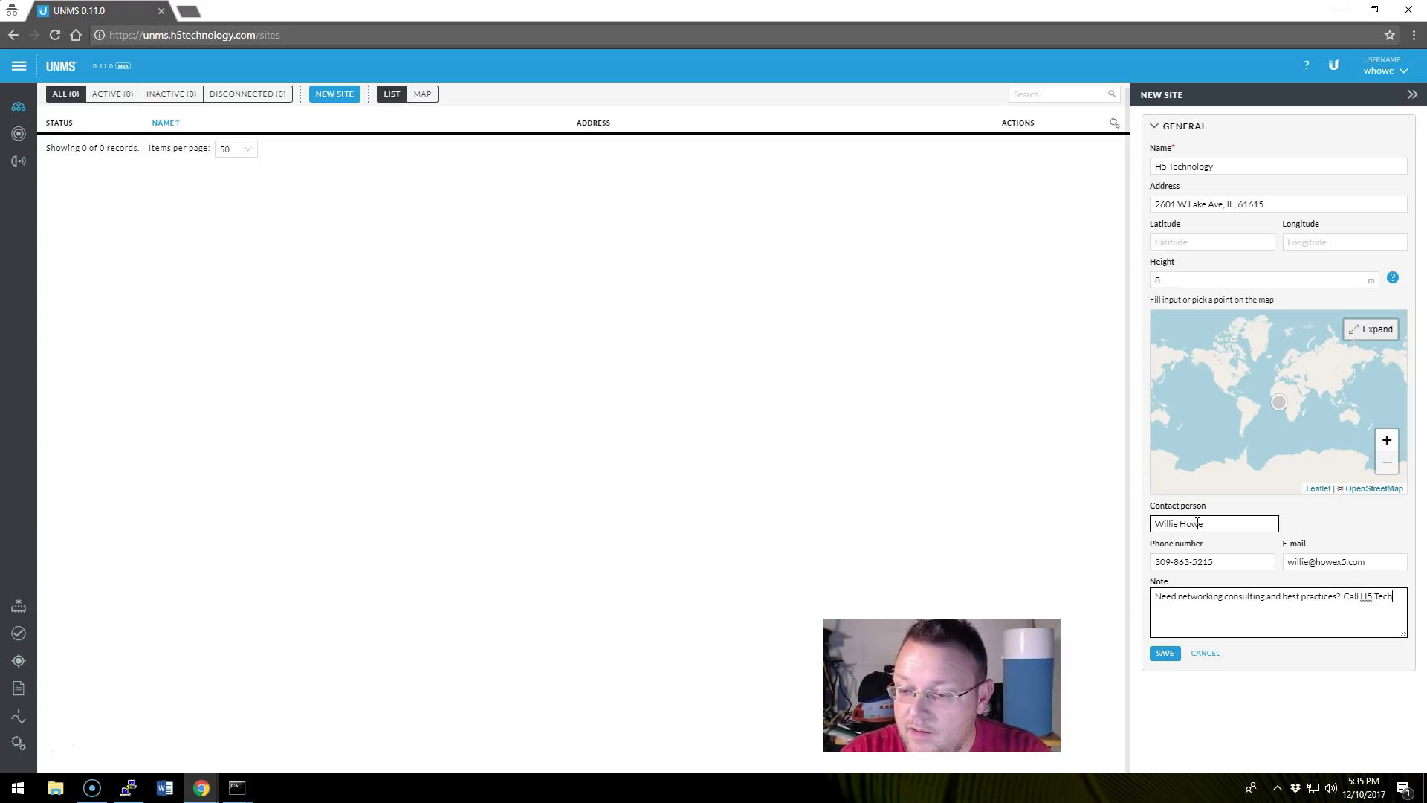
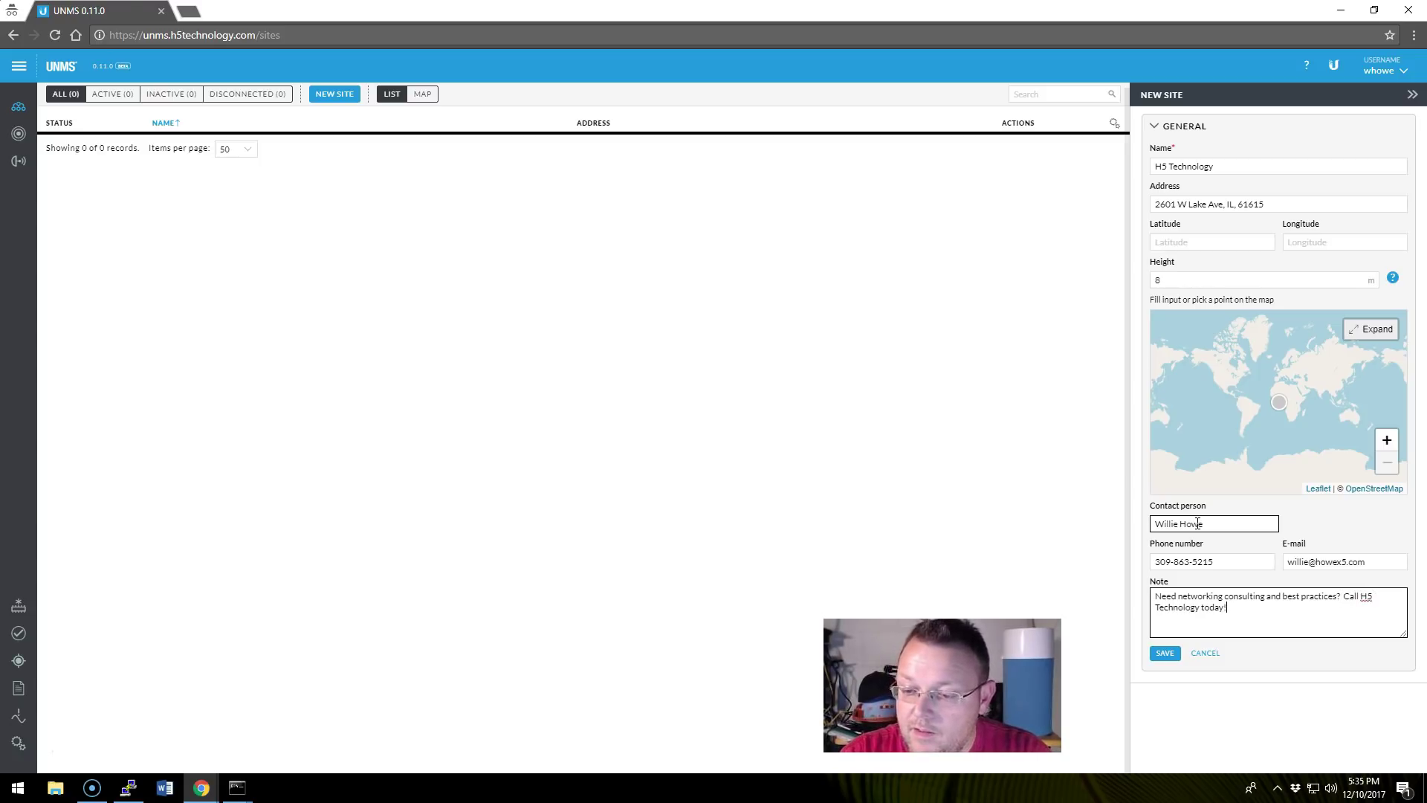
{"action": "left_click", "coordinate": [1164, 654]}
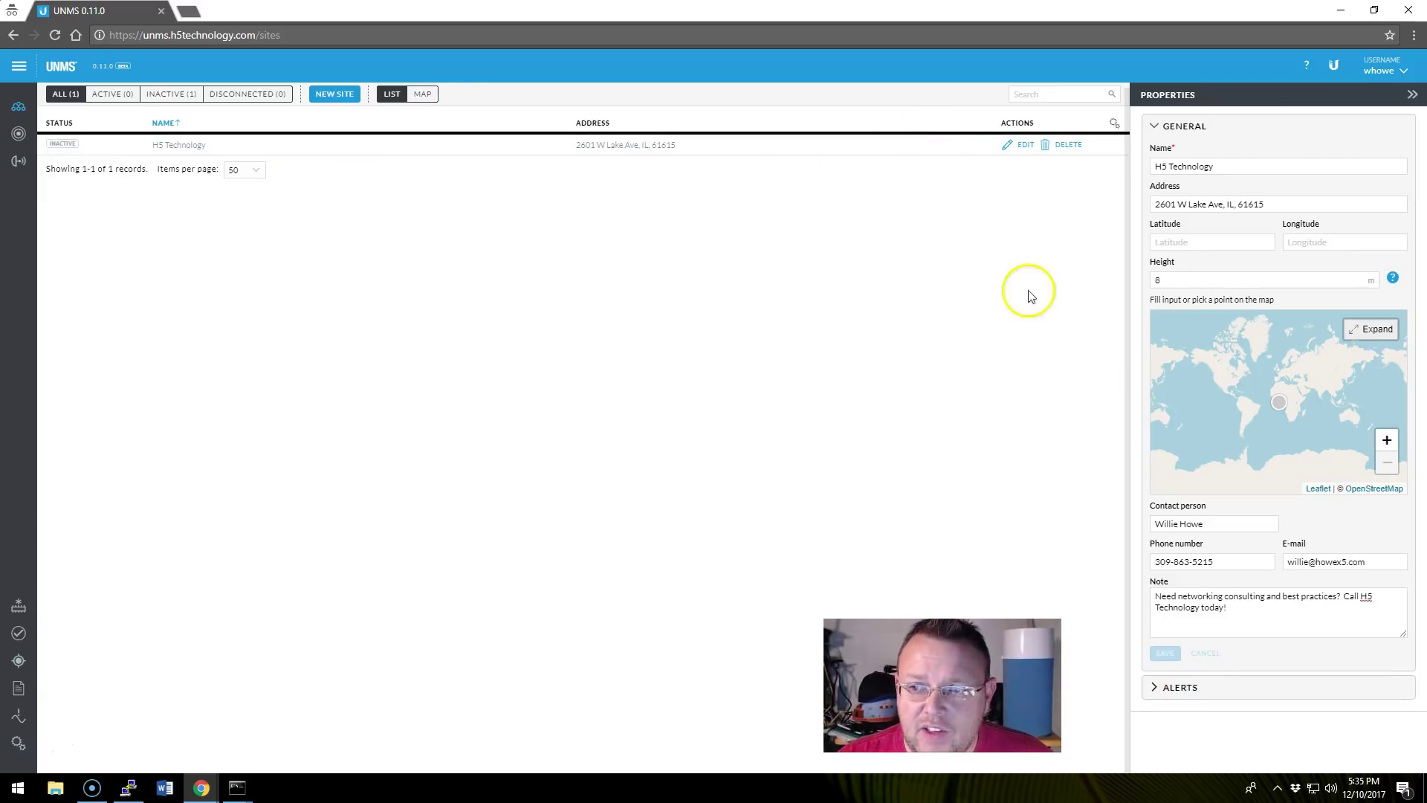
Close the site panel and browse Settings, trying Google Maps then restoring OpenStreetMap.
{"action": "left_click", "coordinate": [1412, 98]}
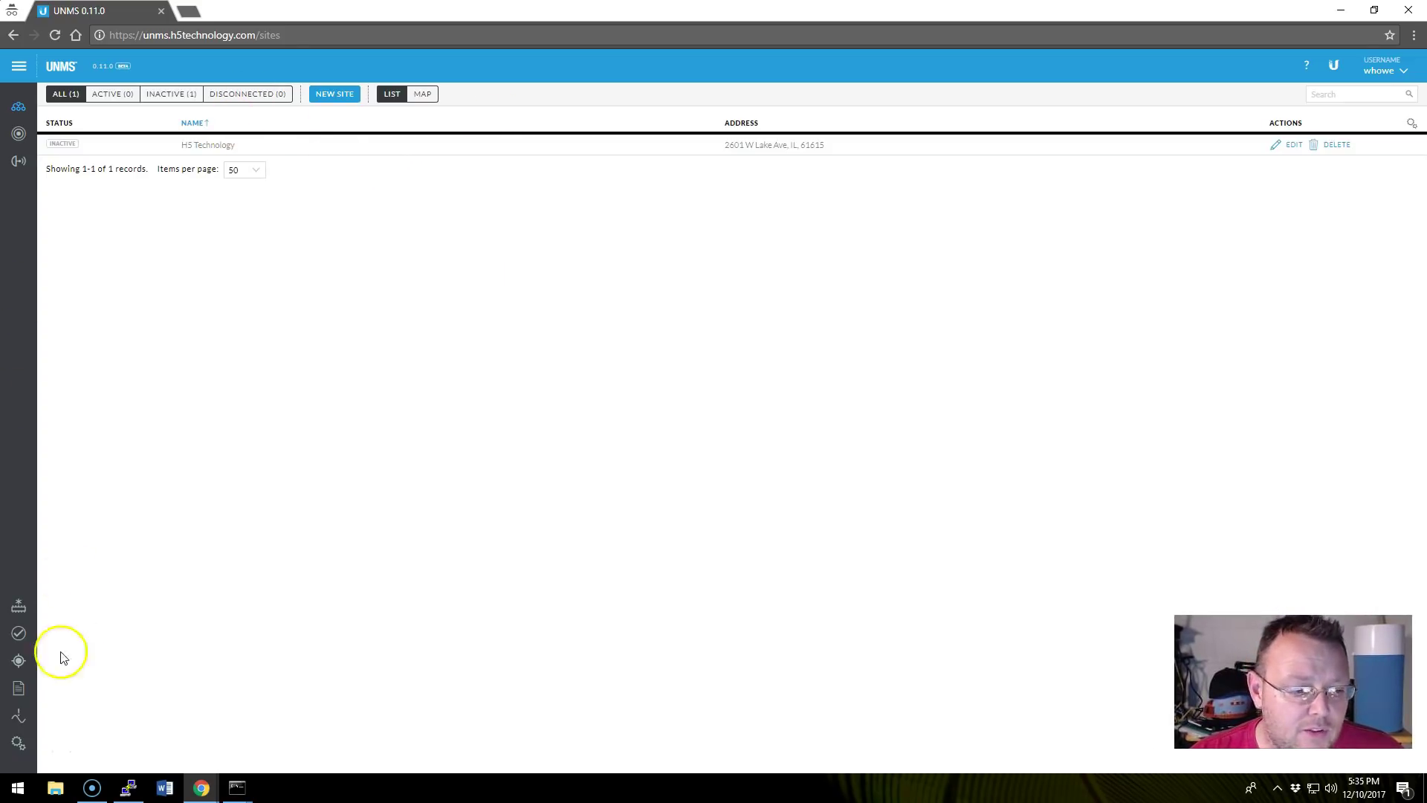
{"action": "left_click", "coordinate": [6, 743]}
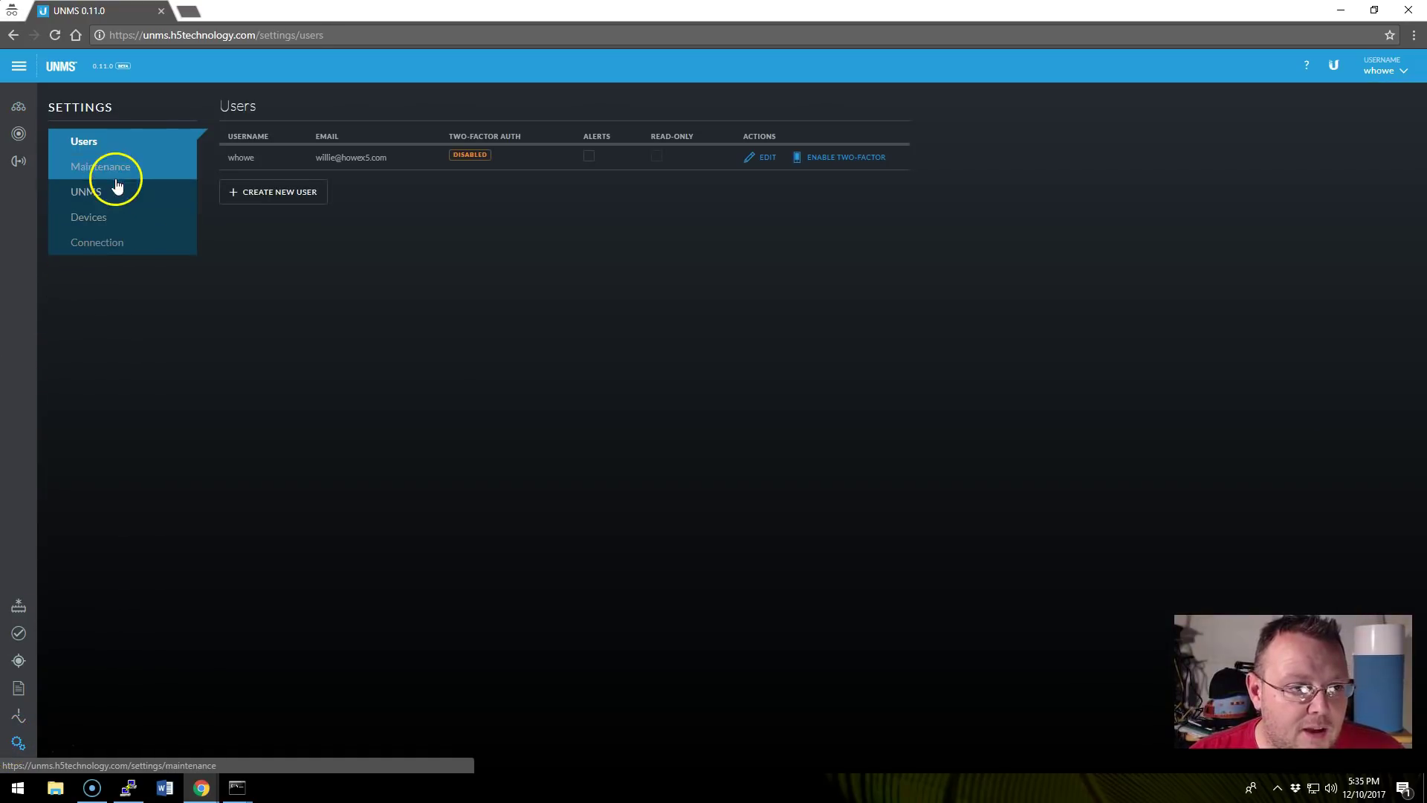
{"action": "left_click", "coordinate": [104, 168]}
{"action": "left_click", "coordinate": [61, 138]}
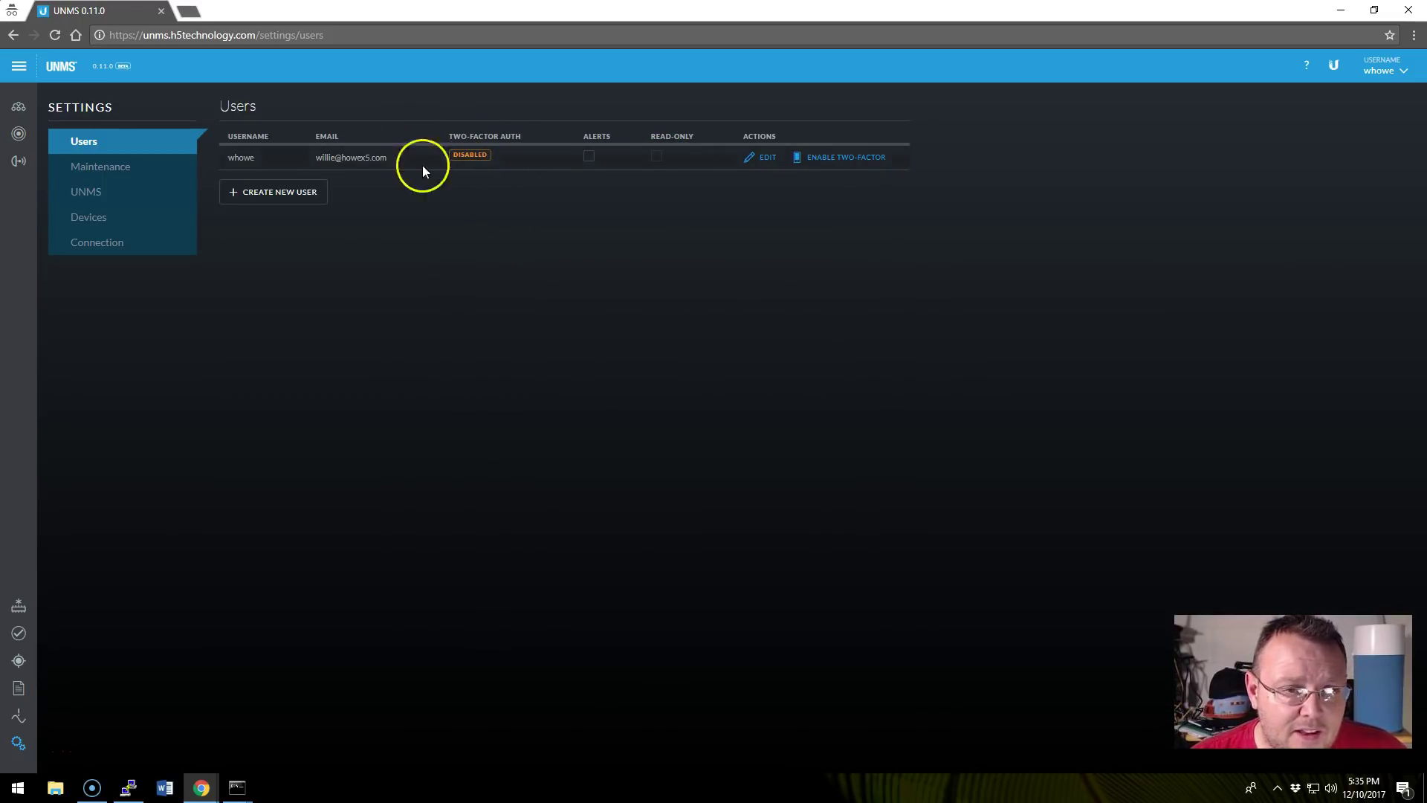
{"action": "left_click", "coordinate": [130, 167]}
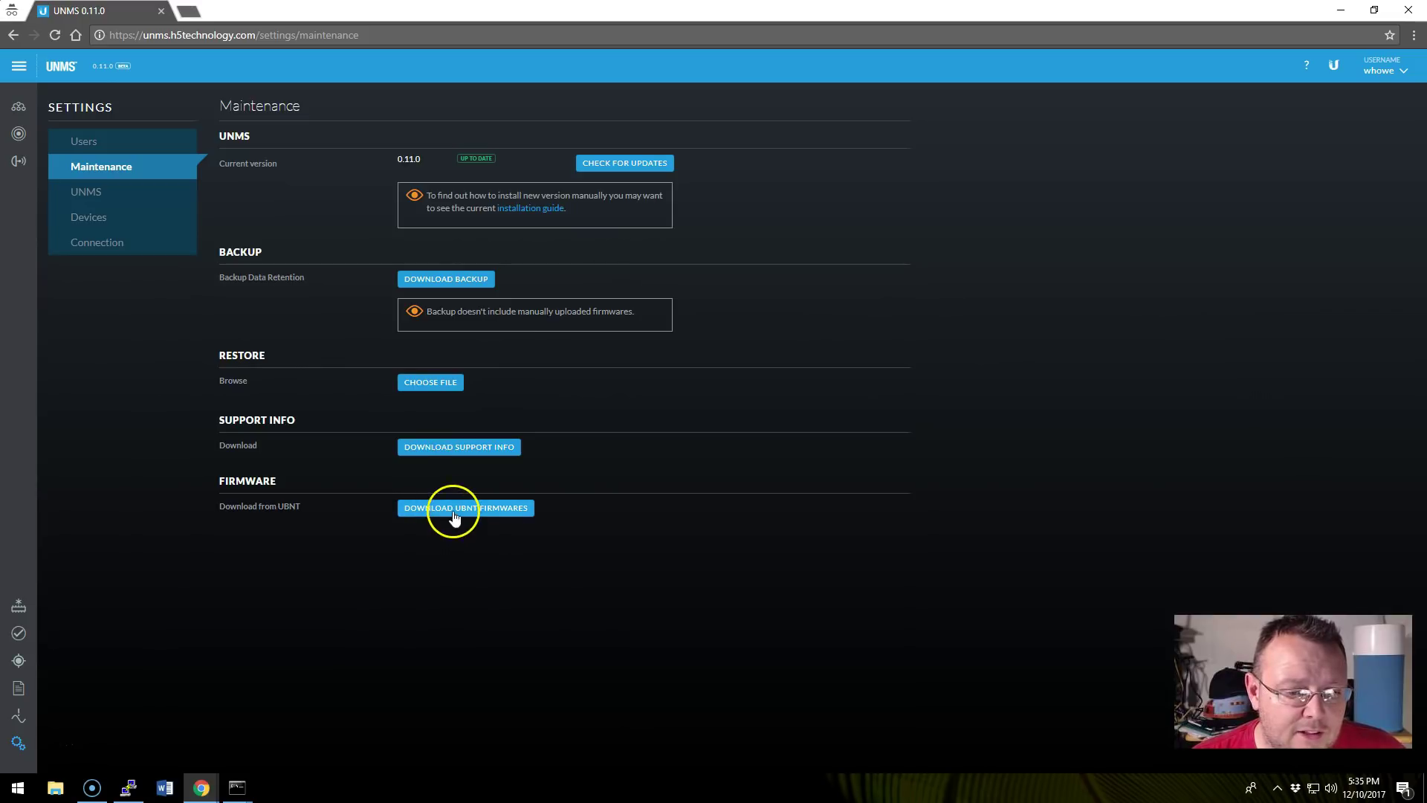
{"action": "left_click", "coordinate": [92, 188]}
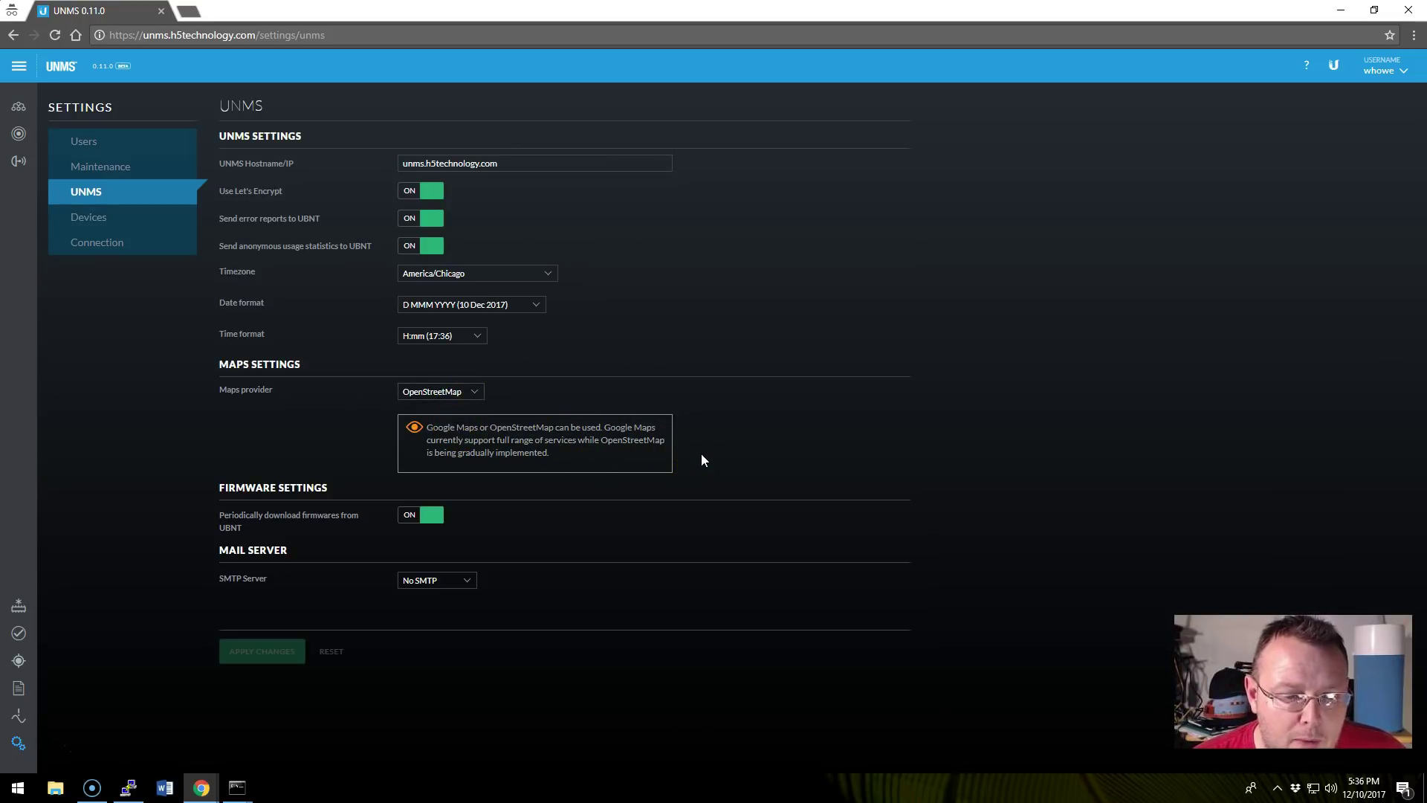
{"action": "left_click", "coordinate": [446, 392]}
{"action": "left_click", "coordinate": [444, 405]}
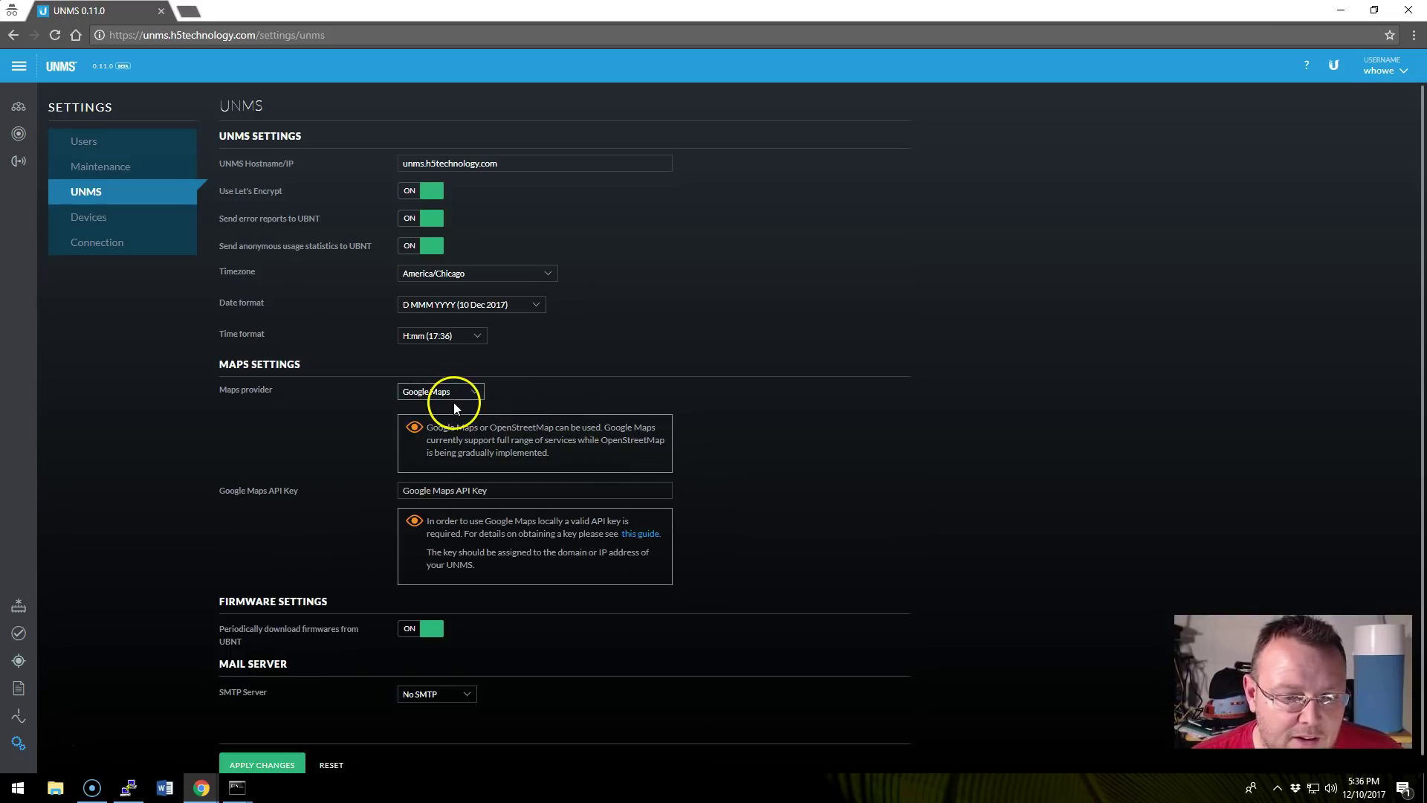
{"action": "left_click", "coordinate": [453, 394]}
{"action": "left_click", "coordinate": [453, 414]}
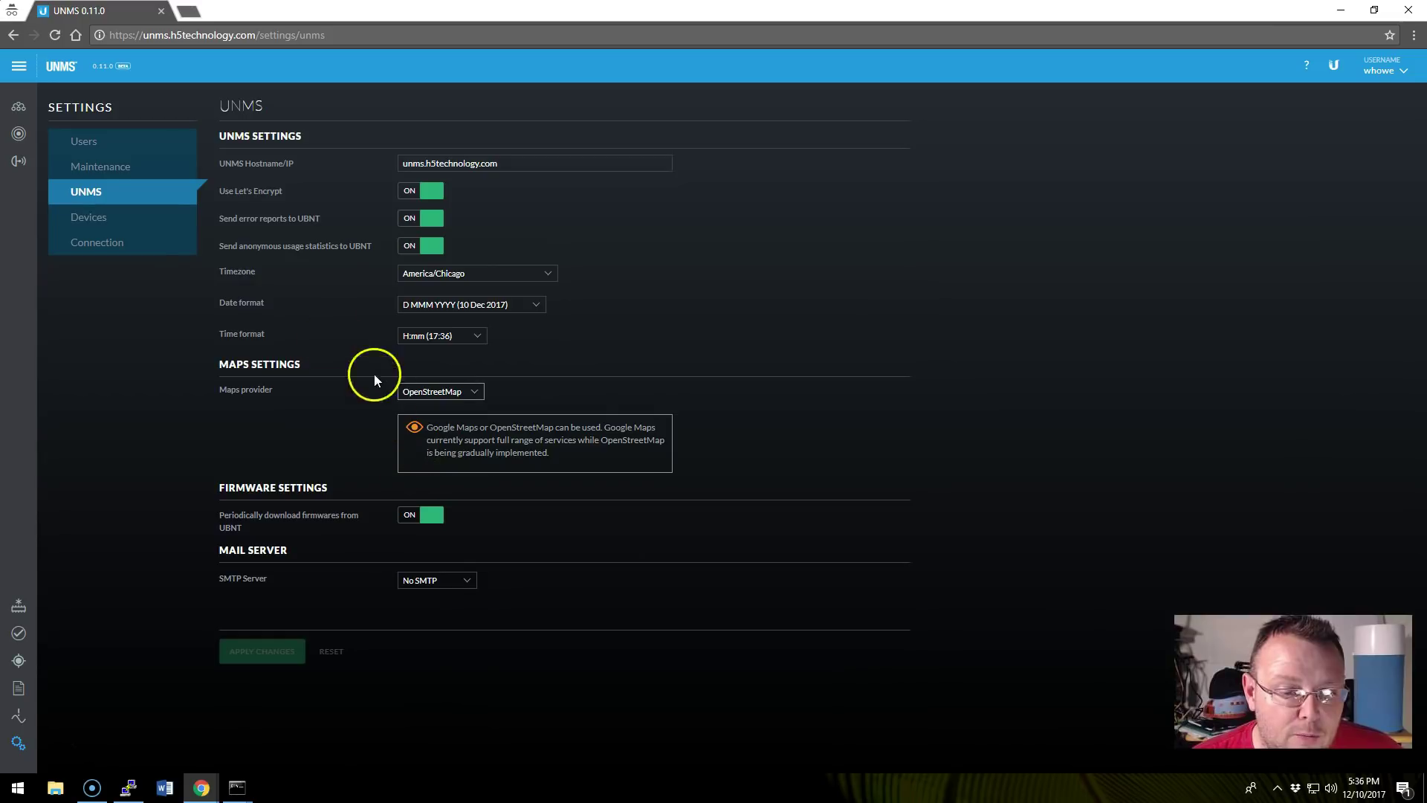
In Devices then Connection settings, select and copy the UNMS connection key.
{"action": "left_click", "coordinate": [108, 220]}
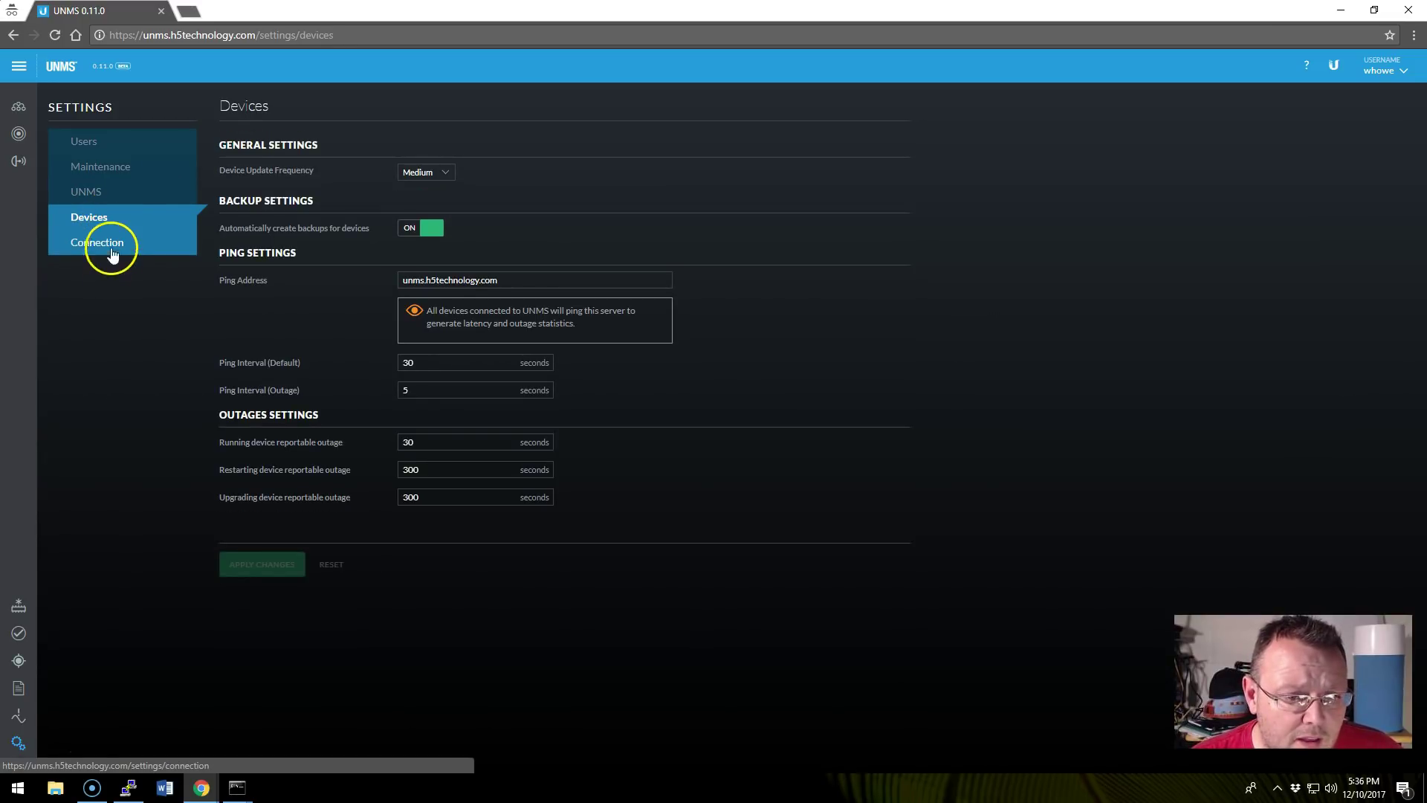
{"action": "left_click", "coordinate": [102, 246]}
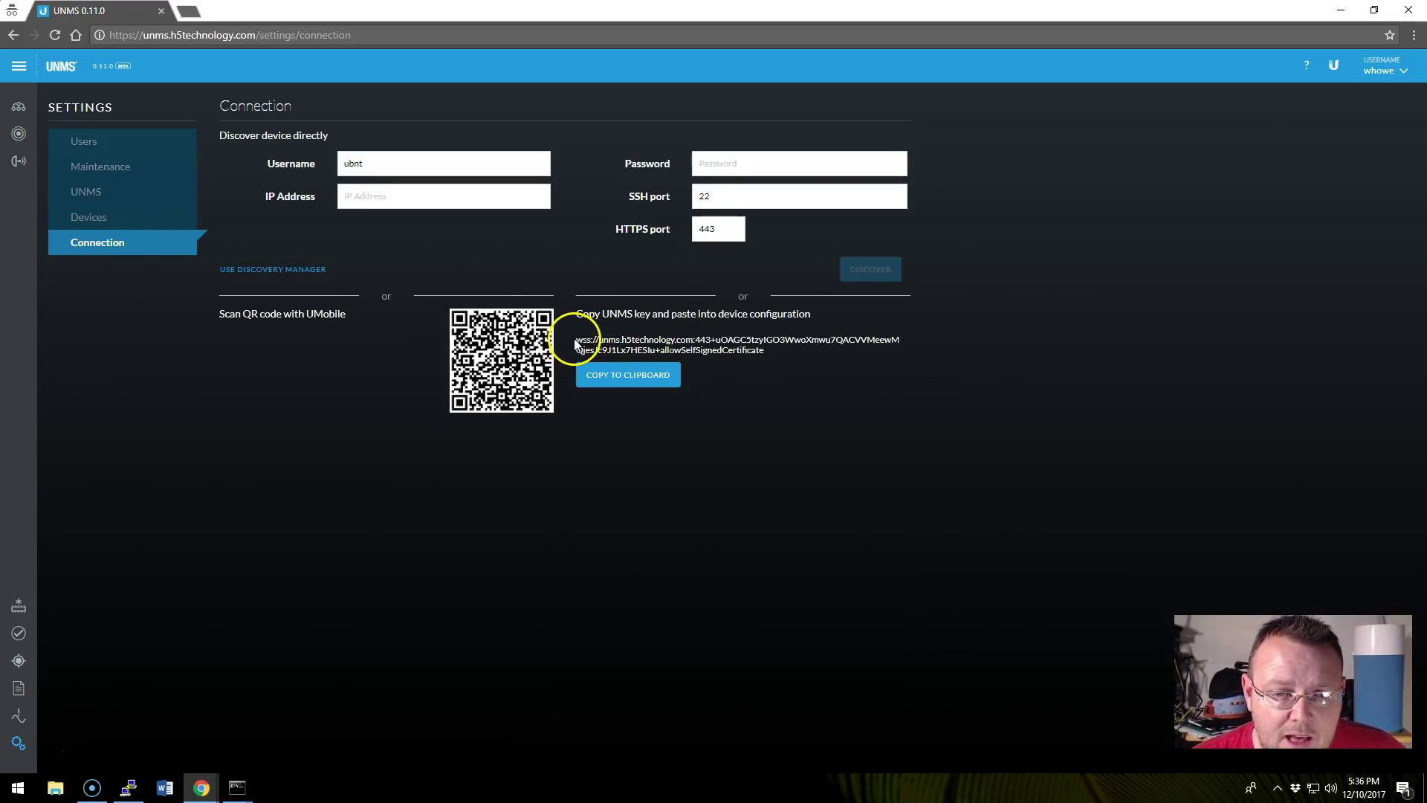
{"action": "left_click_drag", "start_coordinate": [577, 340], "coordinate": [589, 335]}
{"action": "key", "text": "ctrl+c"}
{"action": "right_click", "coordinate": [589, 336]}
{"action": "left_click", "coordinate": [614, 348]}
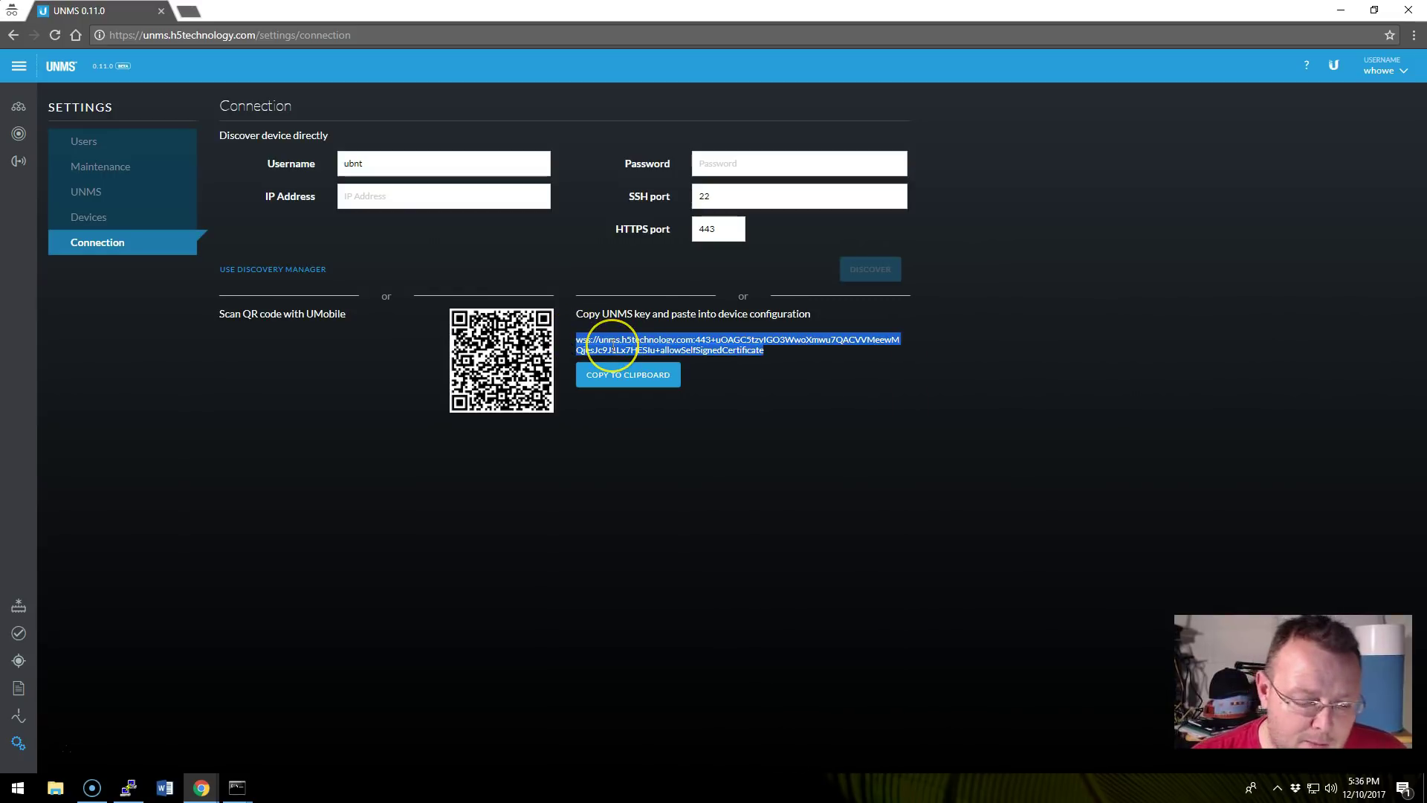
Launch Notepad from the Run box and paste the UNMS key into it.
{"action": "key", "text": "super+r"}
{"action": "type", "text": "notepad"}
{"action": "key", "text": "Return"}
{"action": "left_click", "coordinate": [696, 303]}
{"action": "key", "text": "ctrl+v"}
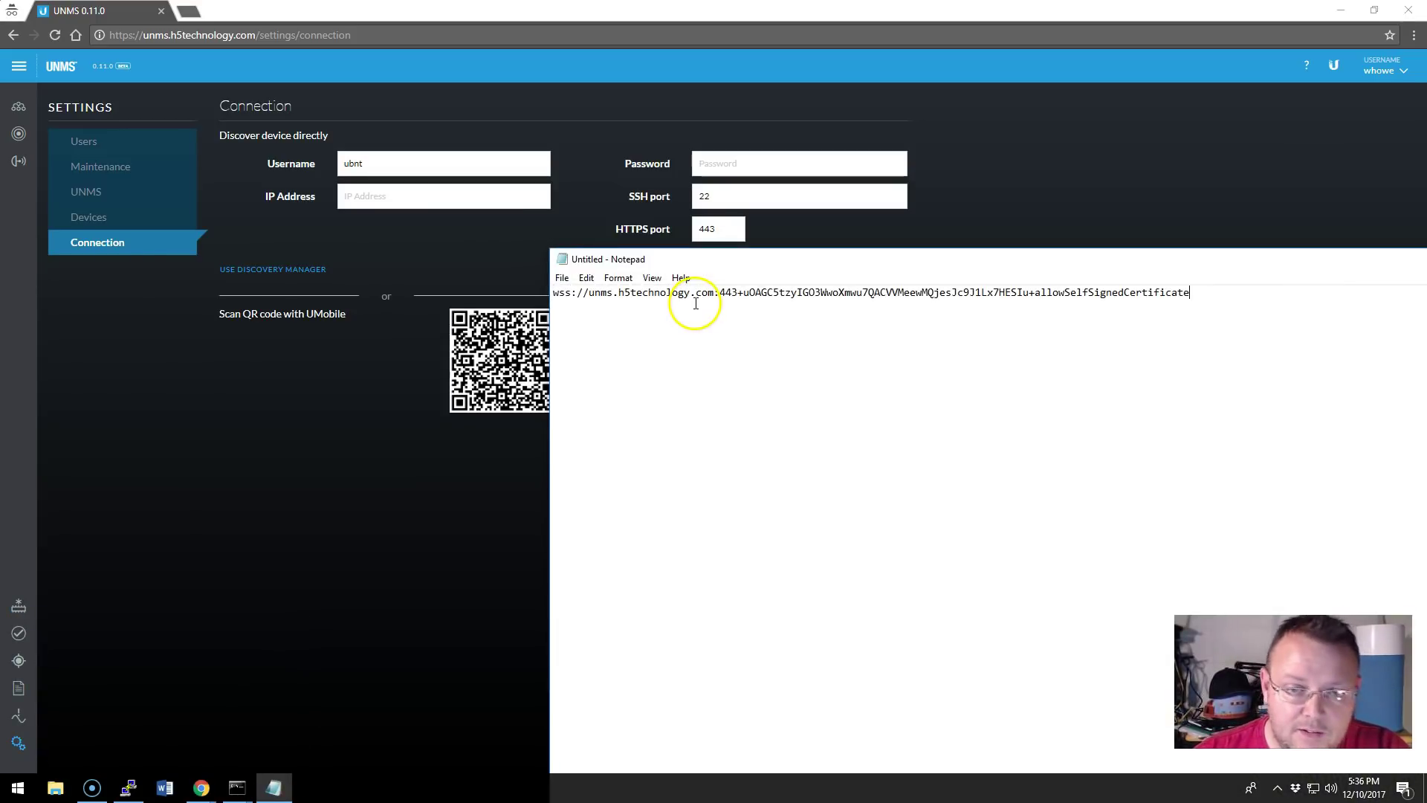
Save the text as unmsconnectionstring and close Notepad.
{"action": "left_click", "coordinate": [562, 278]}
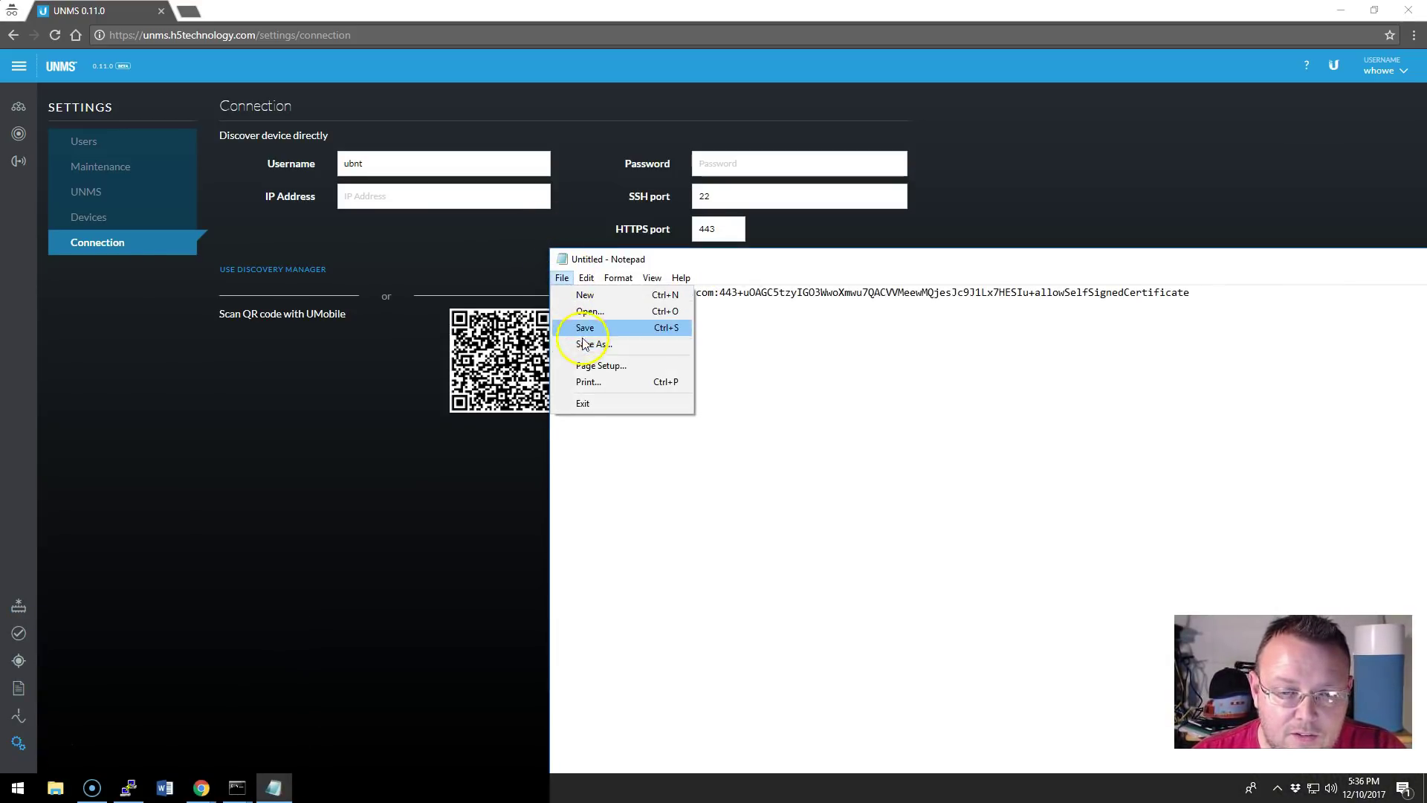
{"action": "left_click", "coordinate": [587, 344]}
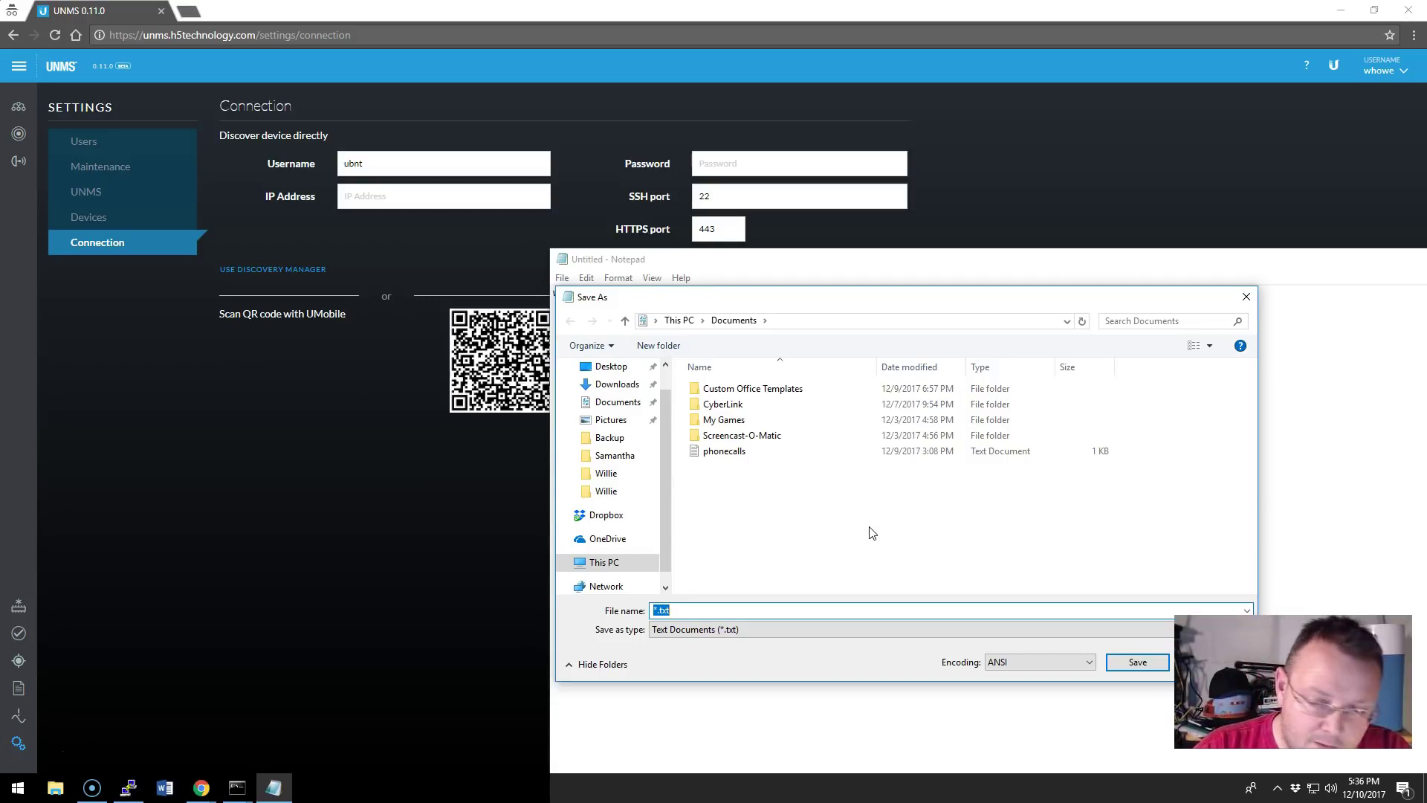
{"action": "type", "text": "unmsconnectionstring"}
{"action": "key", "text": "Return"}
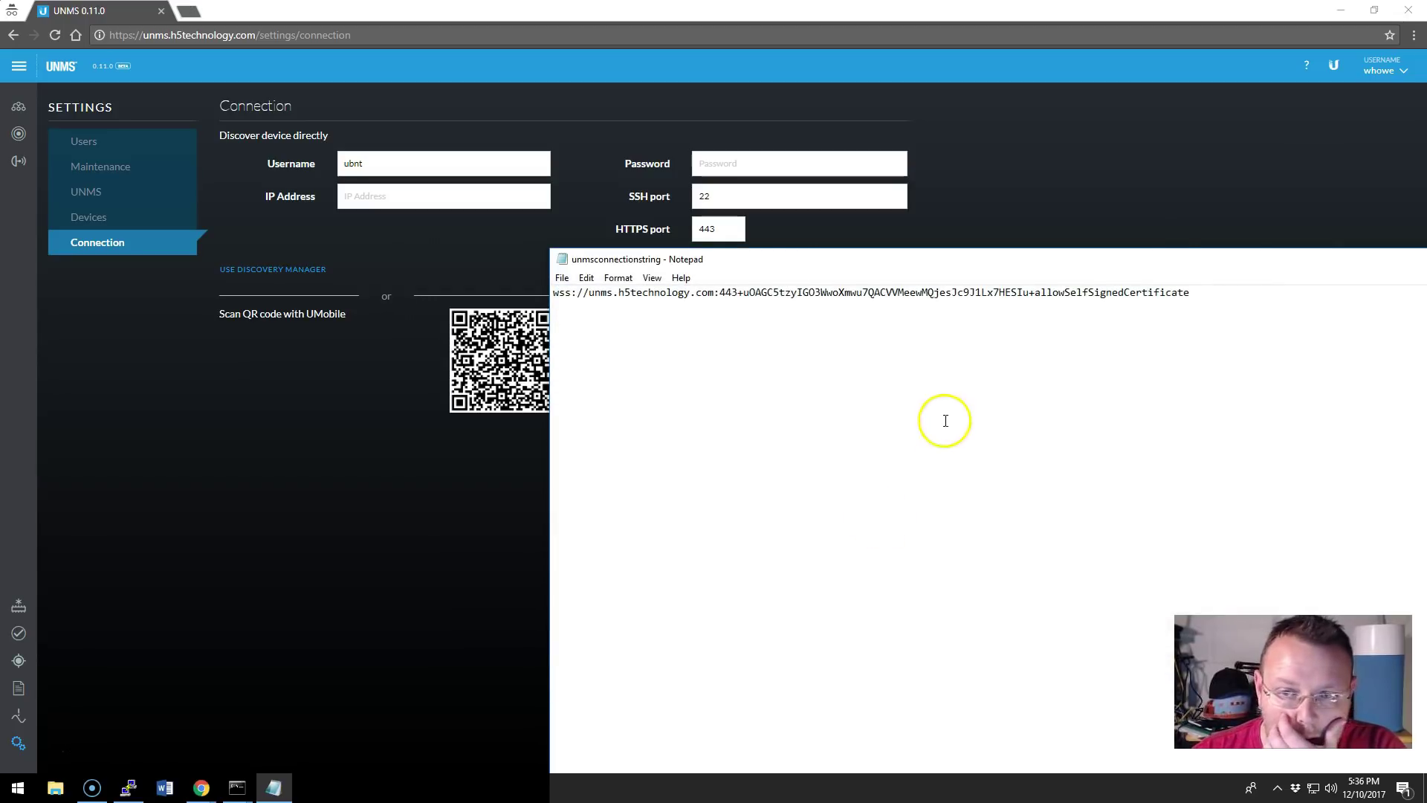
{"action": "left_click_drag", "start_coordinate": [1089, 261], "coordinate": [1121, 242]}
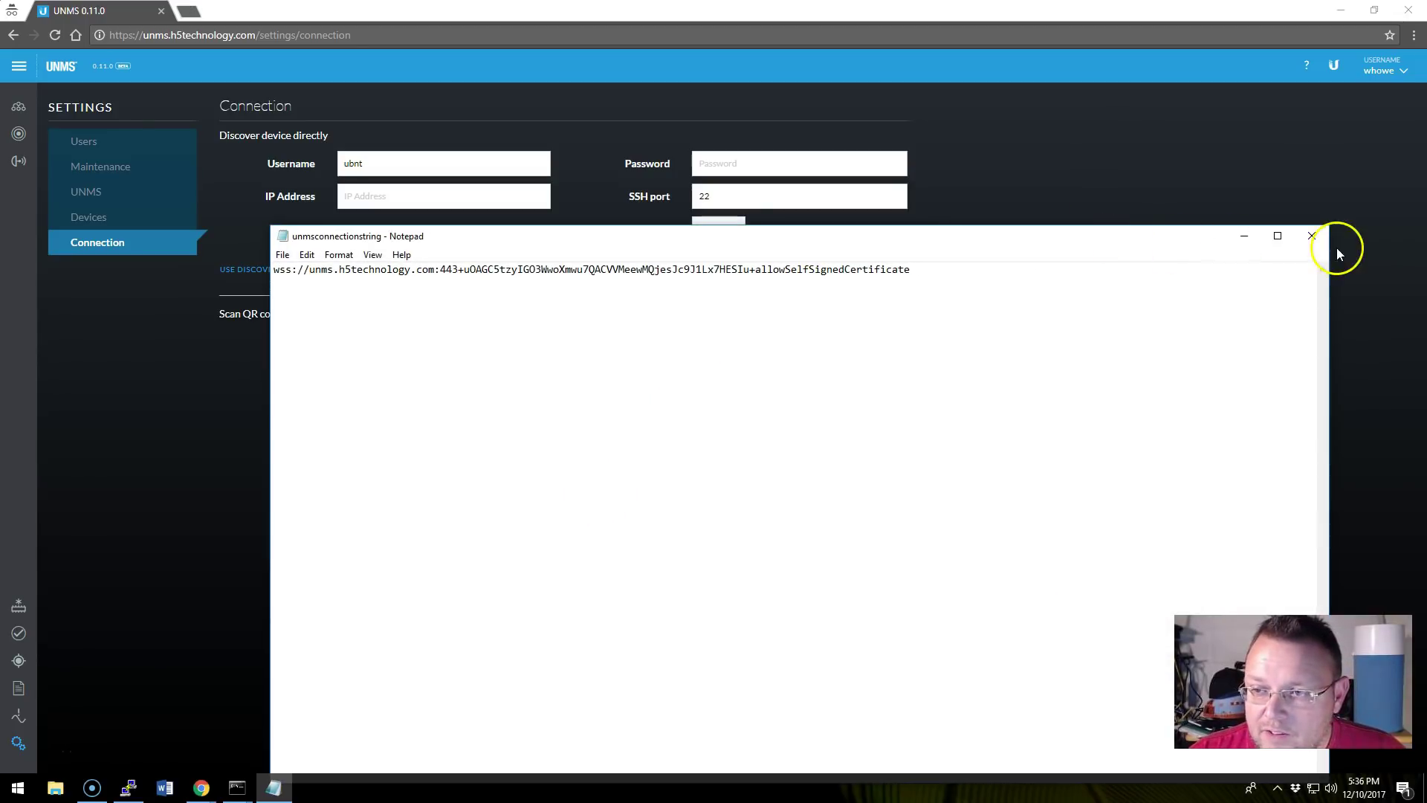
{"action": "left_click", "coordinate": [1313, 236]}
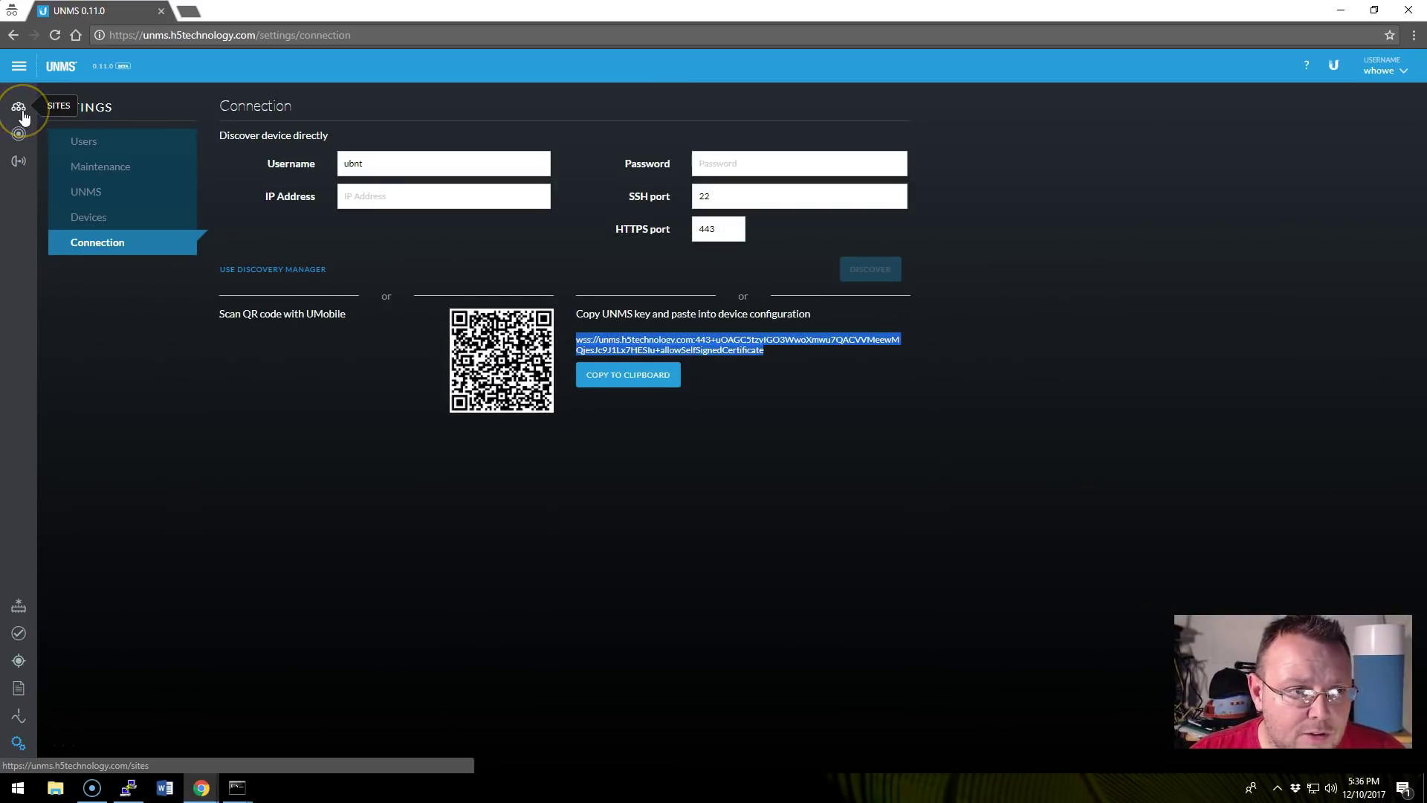
Open the H5 Technology site from the Sites list to view its devices.
{"action": "left_click", "coordinate": [22, 111]}
{"action": "left_click", "coordinate": [127, 144]}
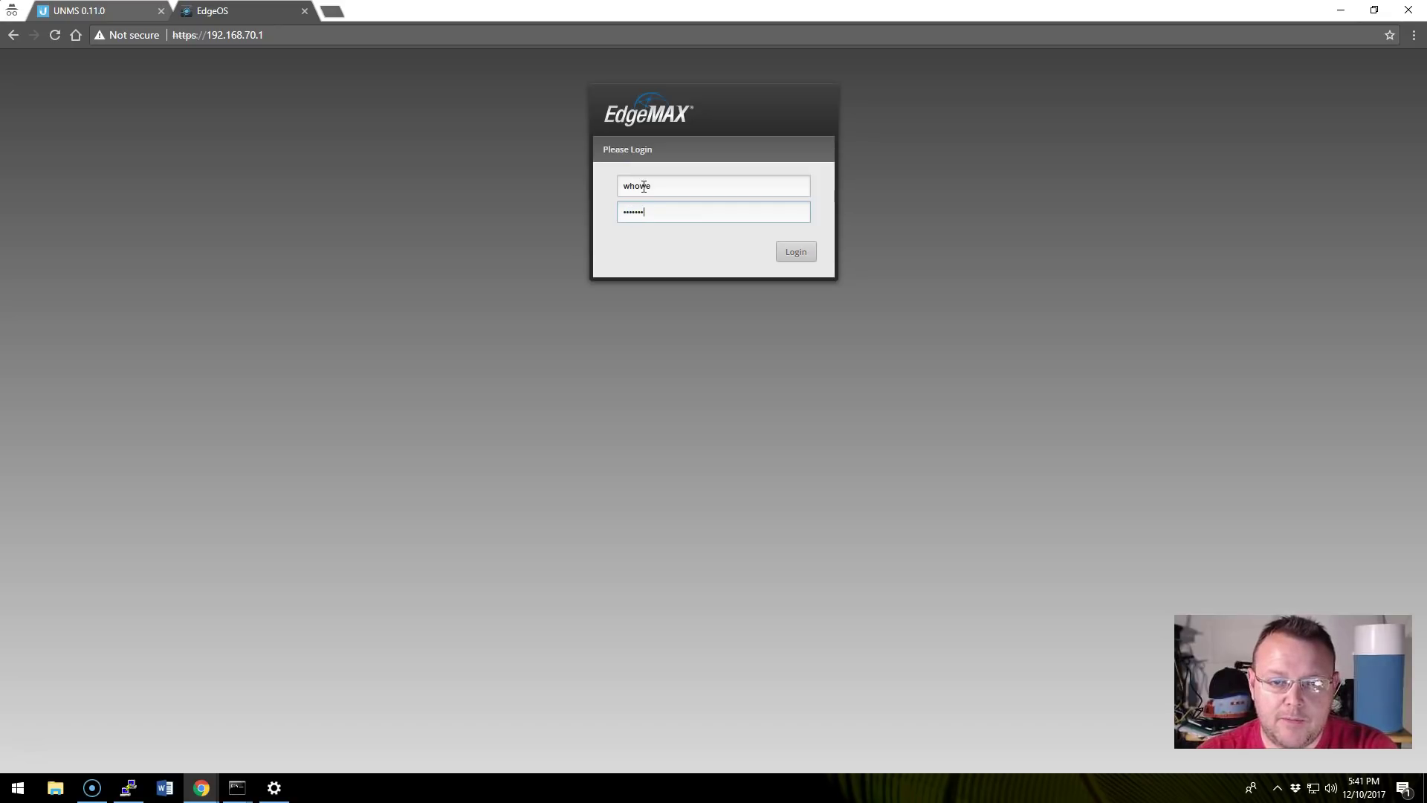
Log in to the EdgeOS router and open its System settings.
{"action": "left_click", "coordinate": [625, 186]}
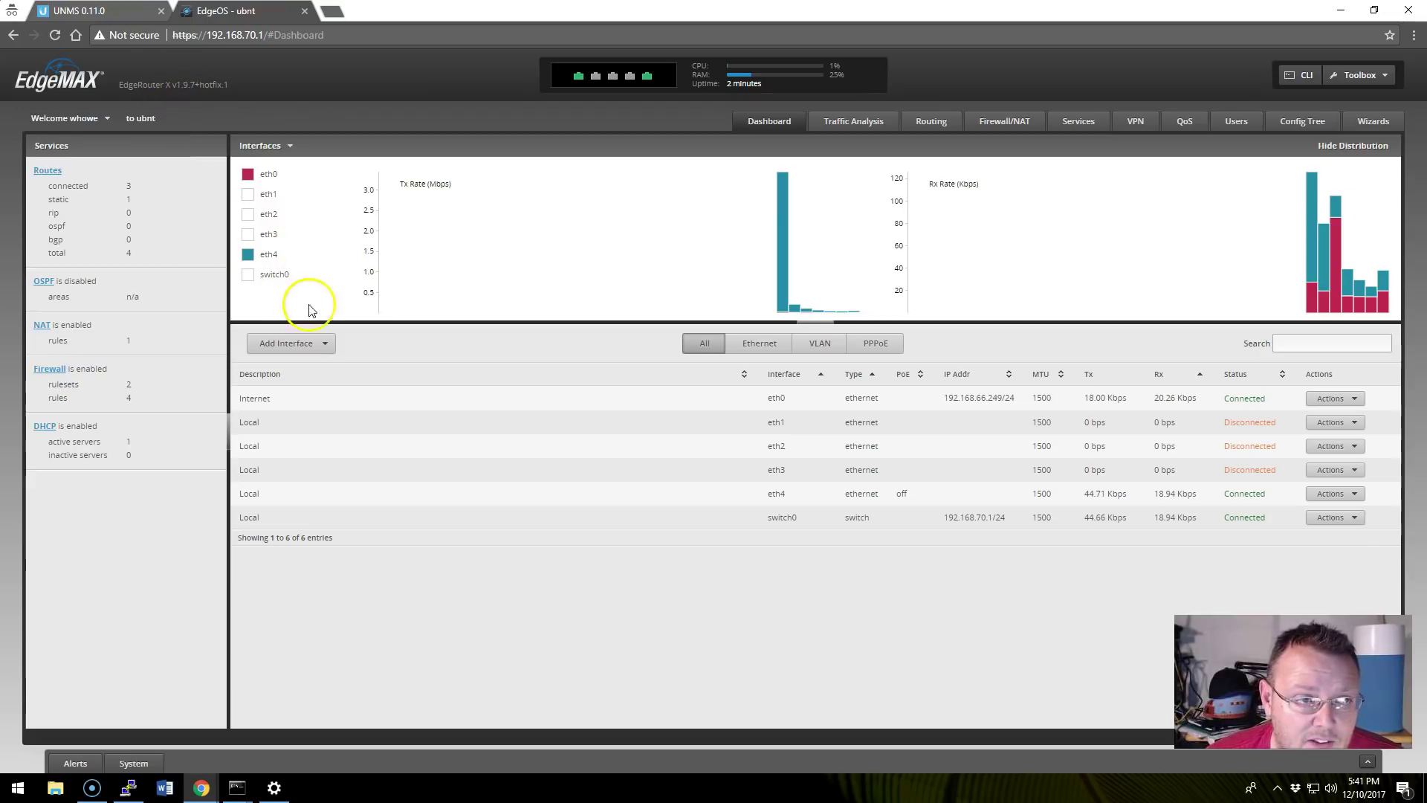
{"action": "left_click", "coordinate": [128, 763]}
{"action": "scroll", "coordinate": [501, 440], "scroll_direction": "down", "scroll_amount": 3}
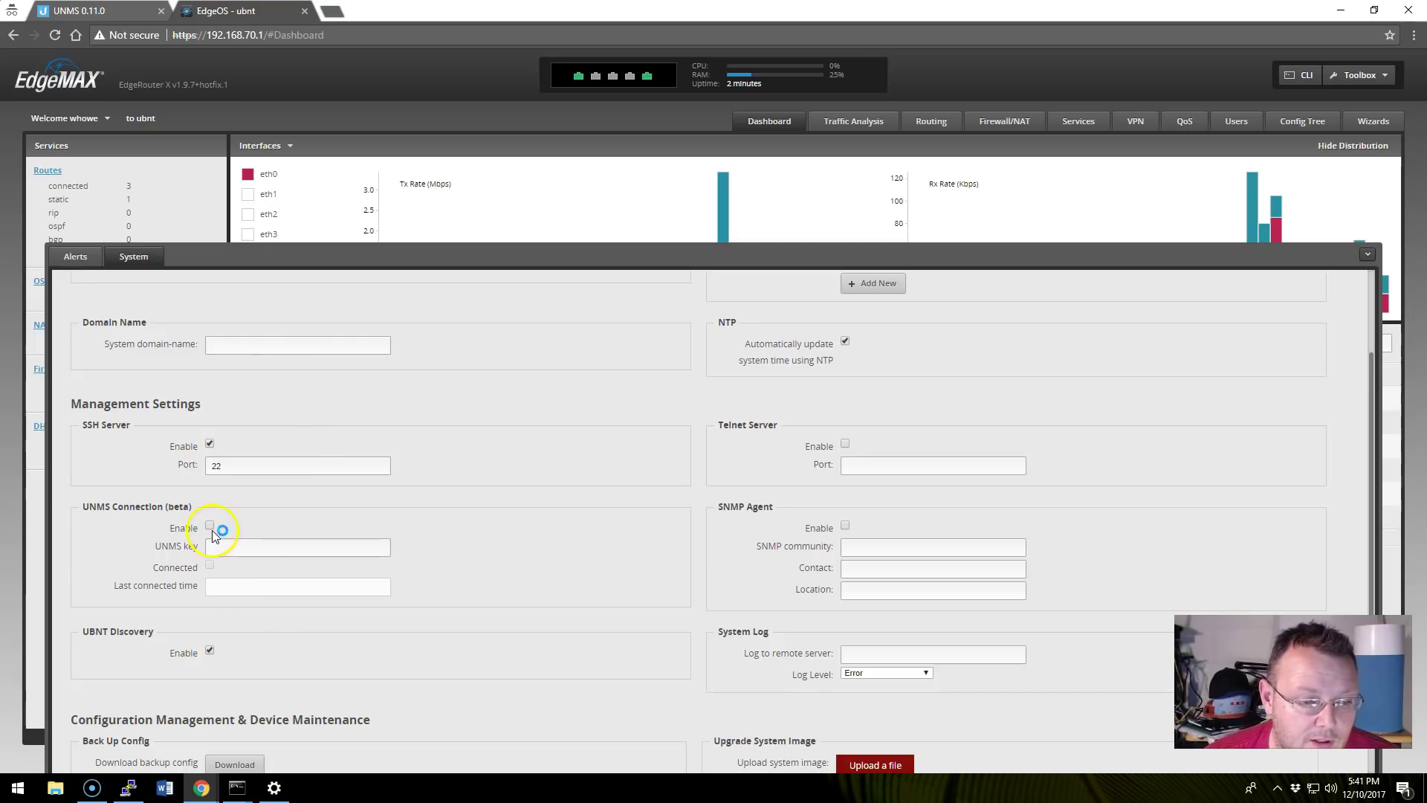
Paste the UNMS key, enable UNMS Connection, and save the System settings.
{"action": "right_click", "coordinate": [252, 548]}
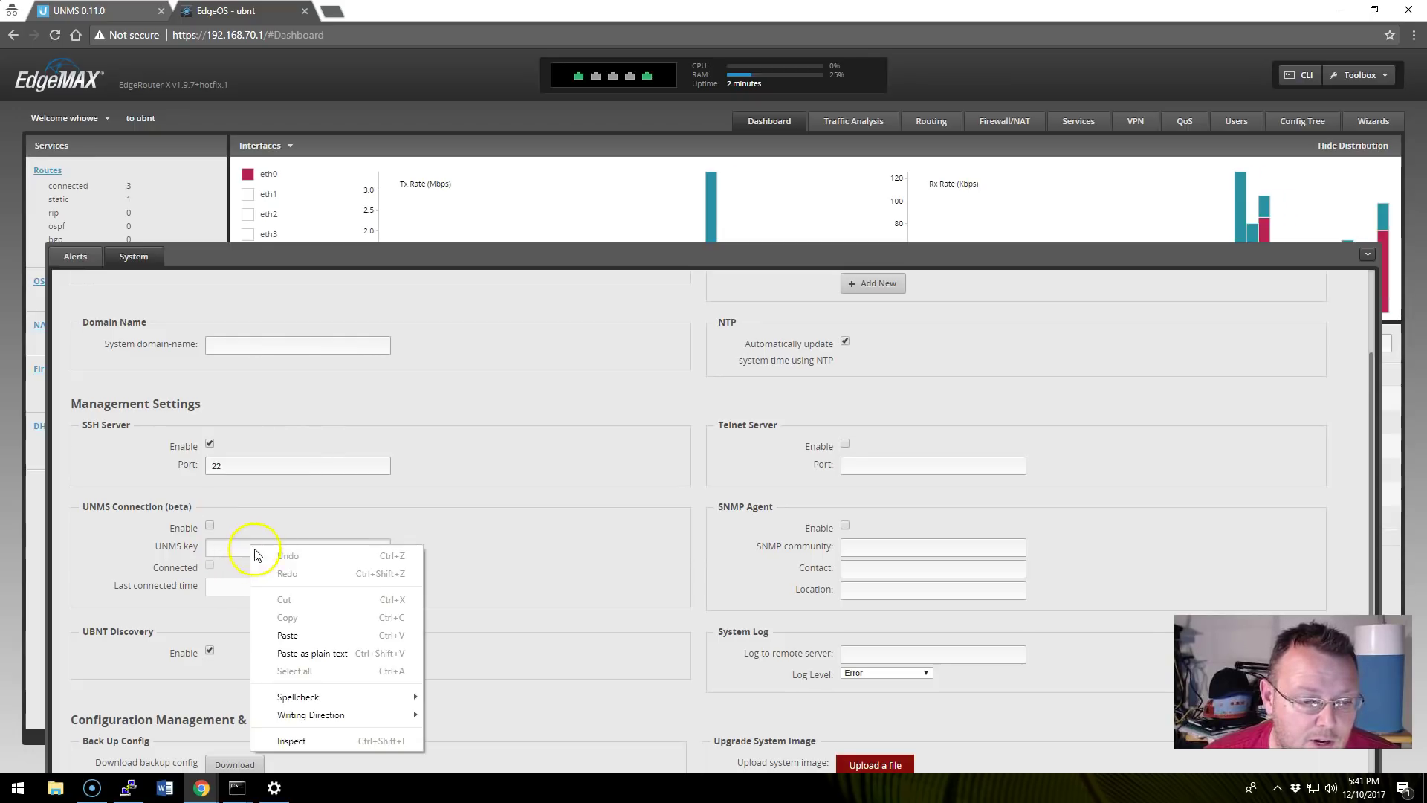
{"action": "left_click", "coordinate": [288, 634]}
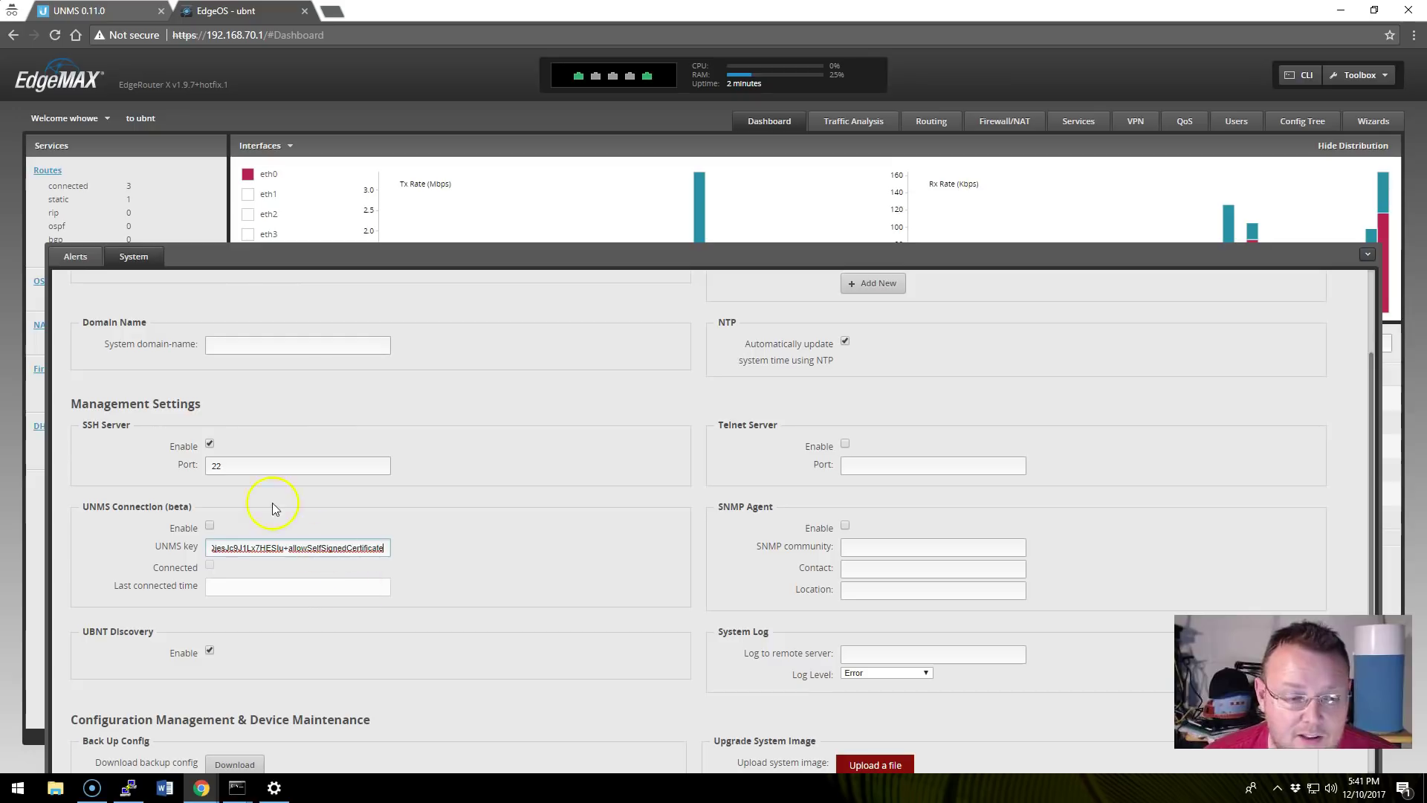
{"action": "left_click", "coordinate": [209, 527]}
{"action": "scroll", "coordinate": [548, 653], "scroll_direction": "down", "scroll_amount": 4}
{"action": "left_click", "coordinate": [119, 731]}
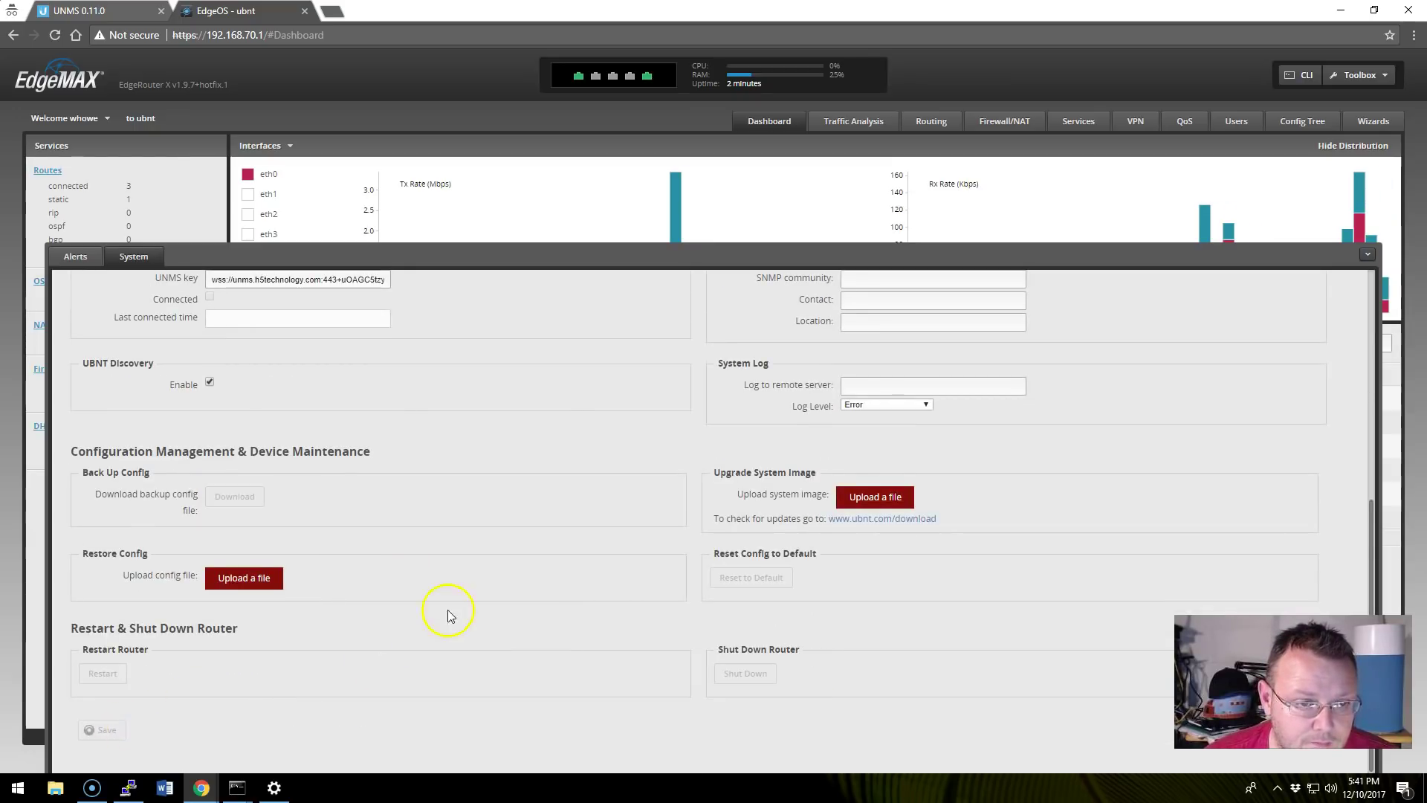
{"action": "scroll", "coordinate": [473, 596], "scroll_direction": "up", "scroll_amount": 4}
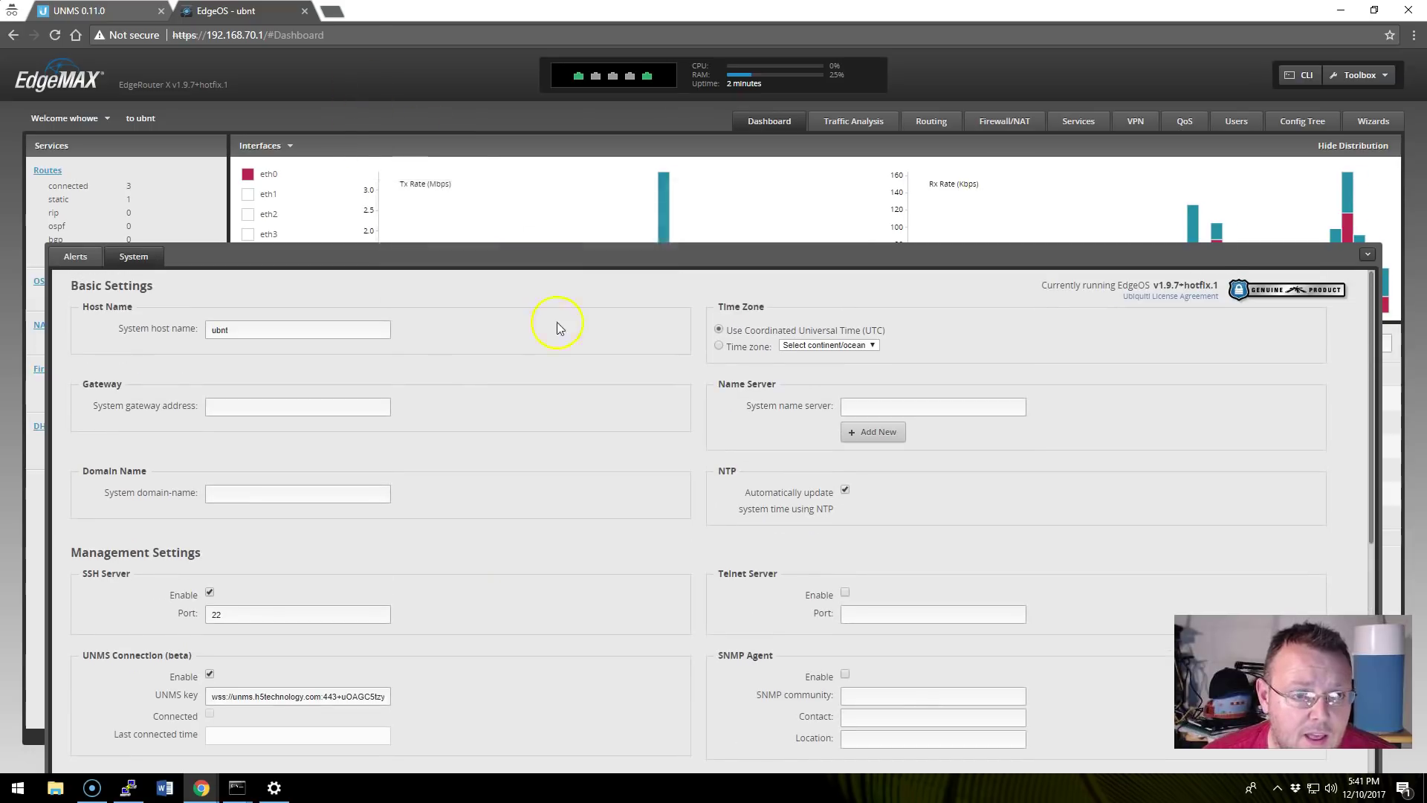
Reload the UNMS Devices list until the unauthorized ubnt ER-X at 192.168.66.249 appears.
{"action": "left_click", "coordinate": [111, 10]}
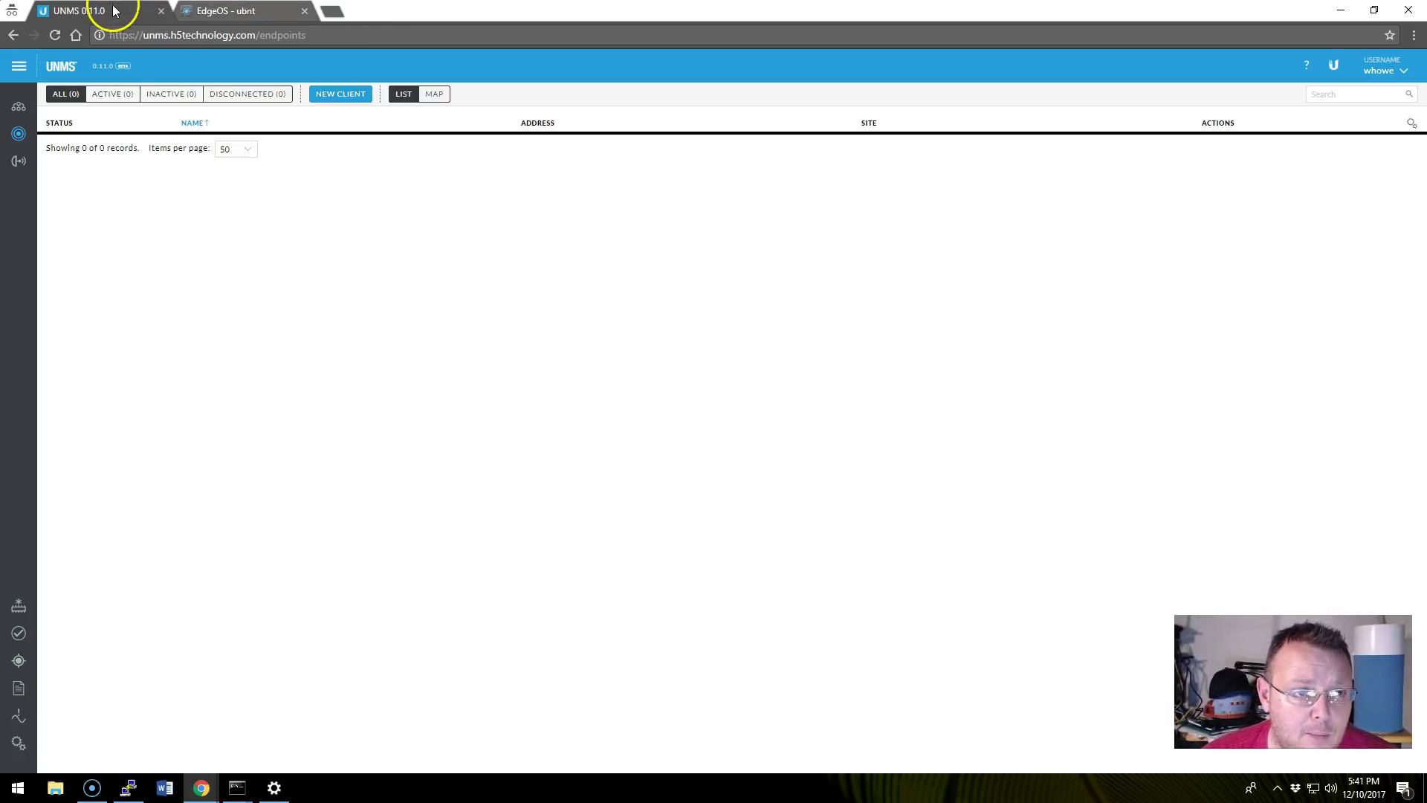
{"action": "left_click", "coordinate": [18, 106]}
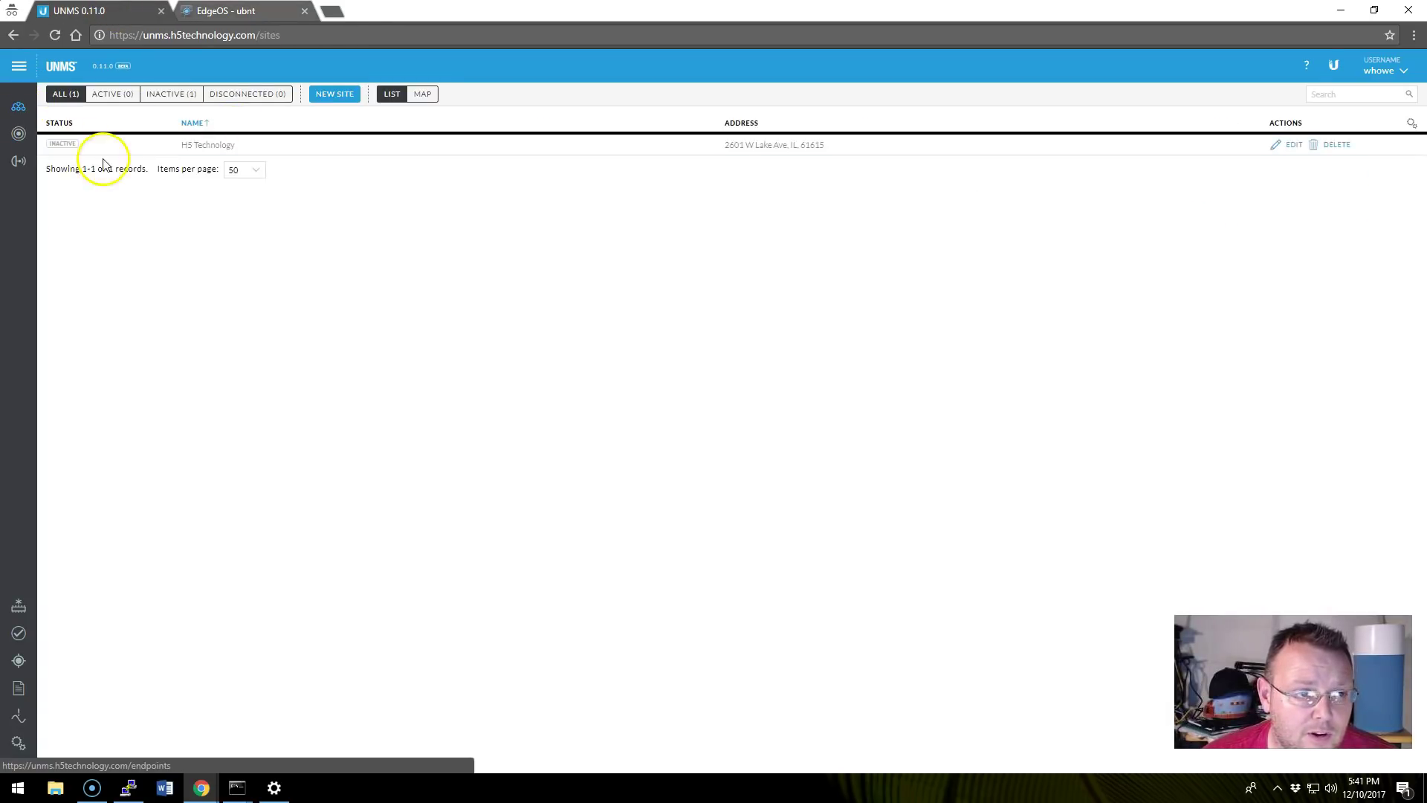
{"action": "left_click", "coordinate": [26, 167]}
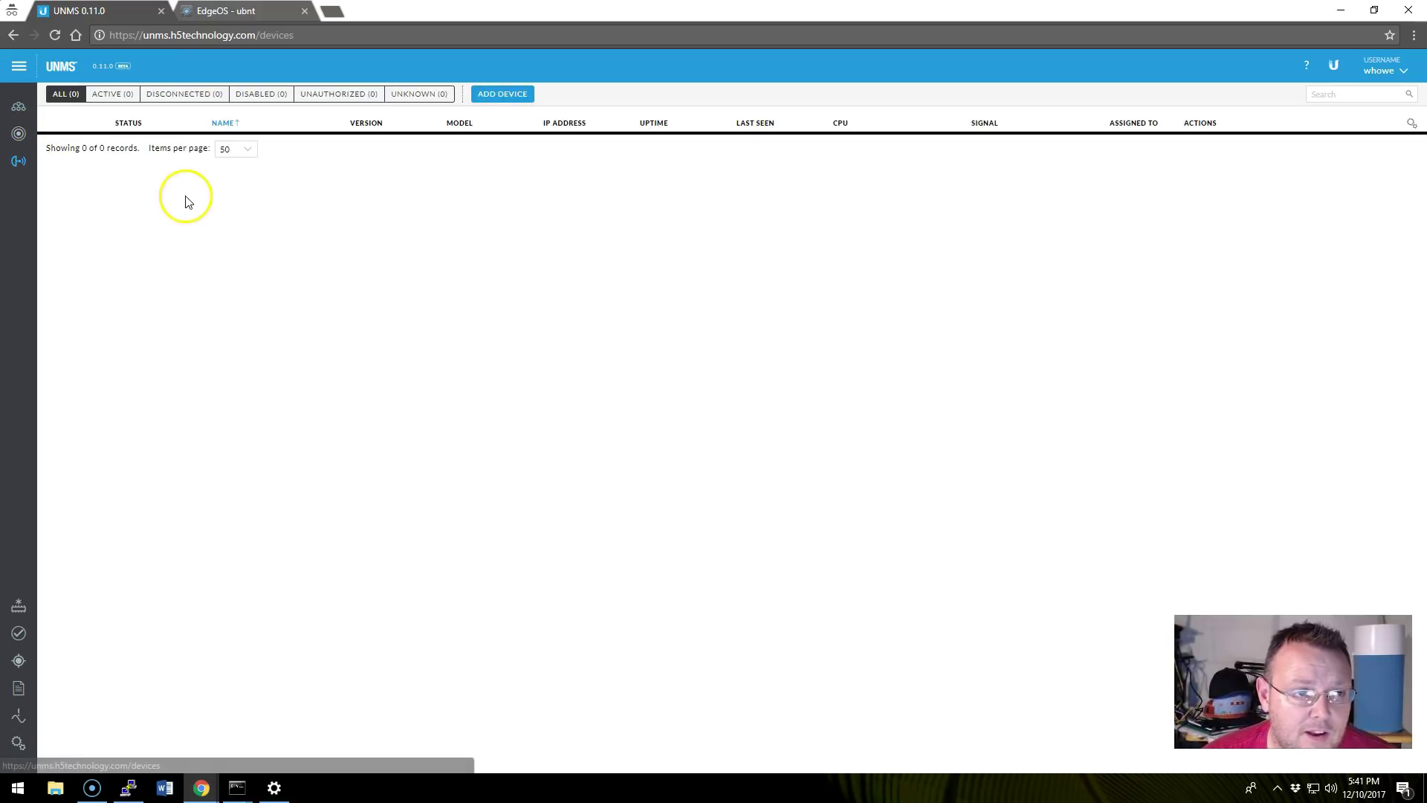
{"action": "left_click", "coordinate": [55, 35]}
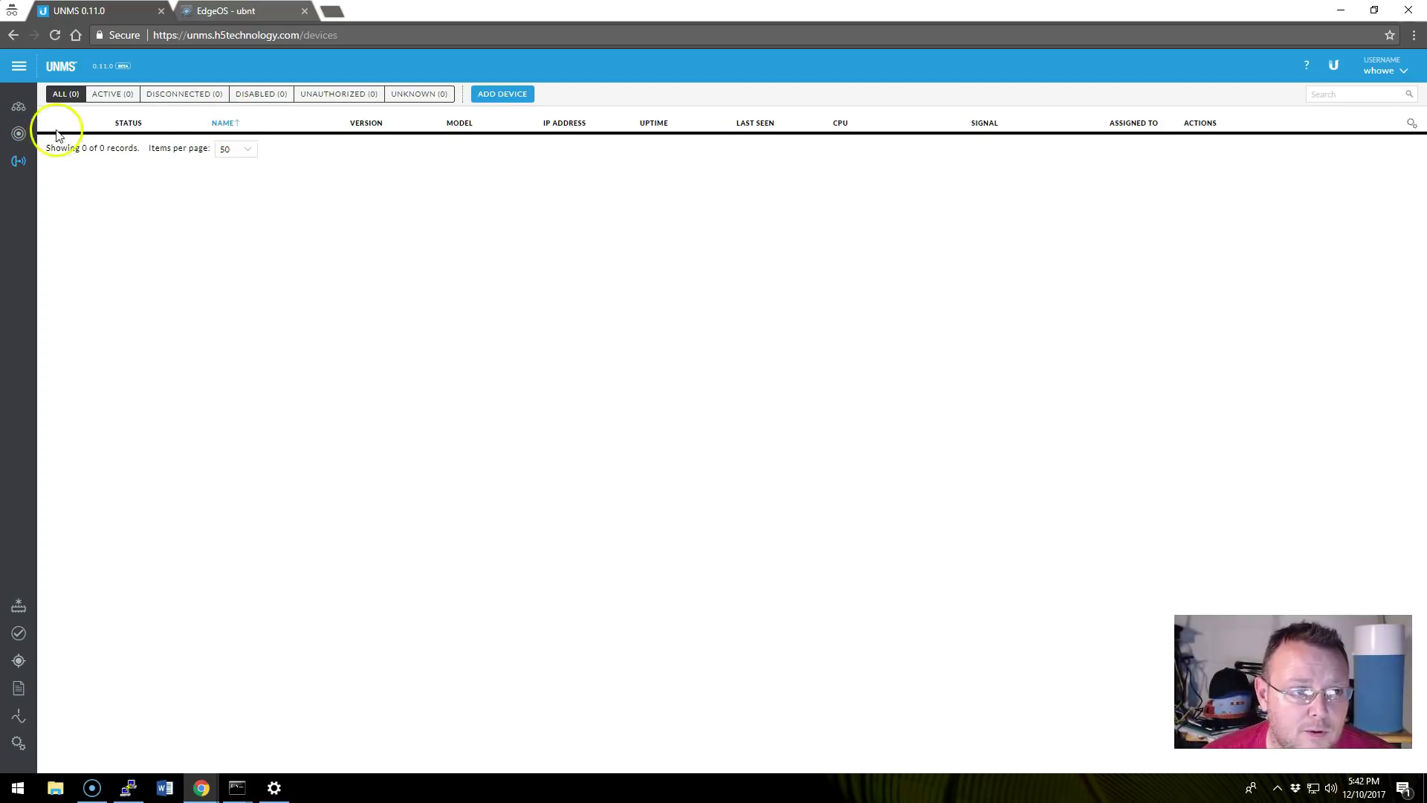
{"action": "left_click", "coordinate": [19, 109]}
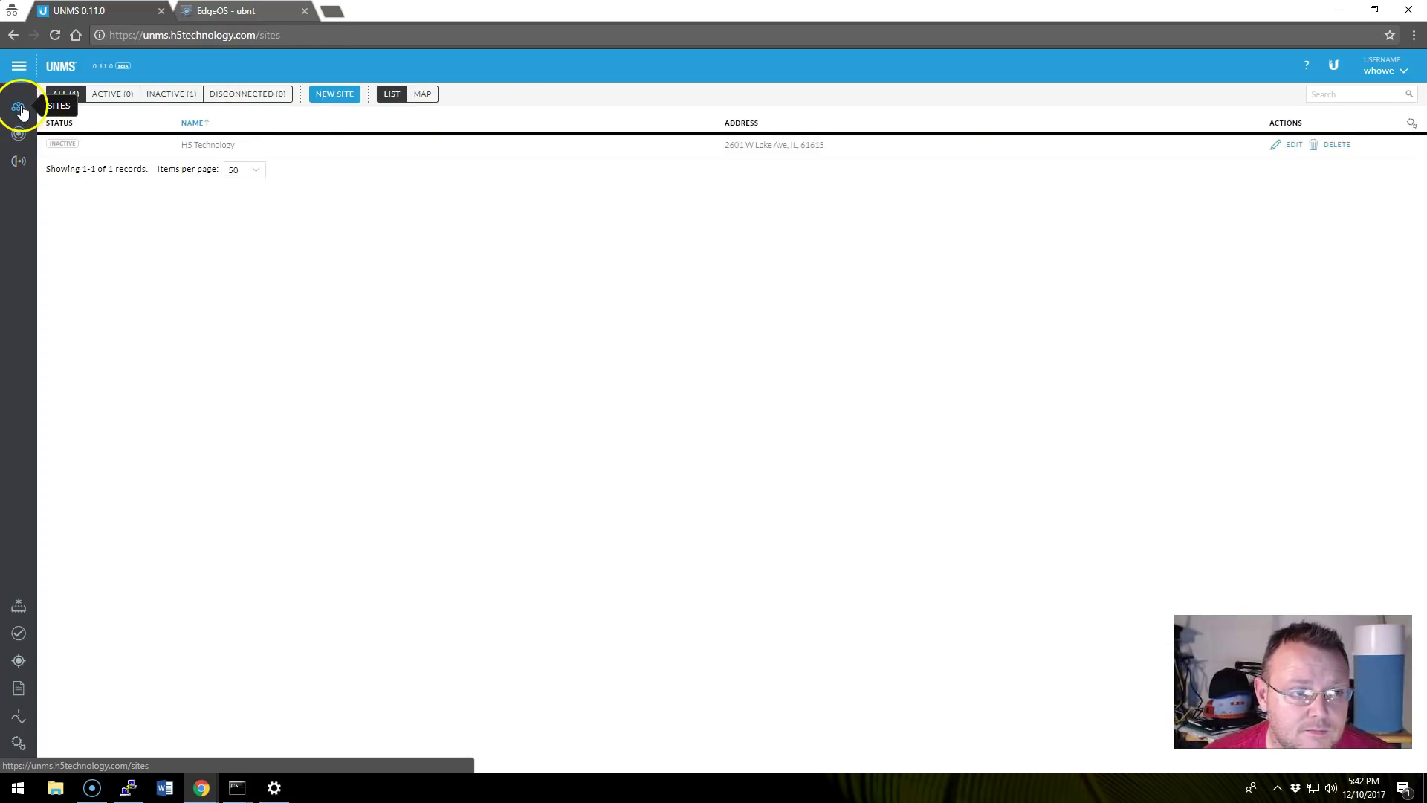
{"action": "left_click", "coordinate": [19, 159]}
{"action": "left_click", "coordinate": [21, 140]}
{"action": "left_click", "coordinate": [20, 160]}
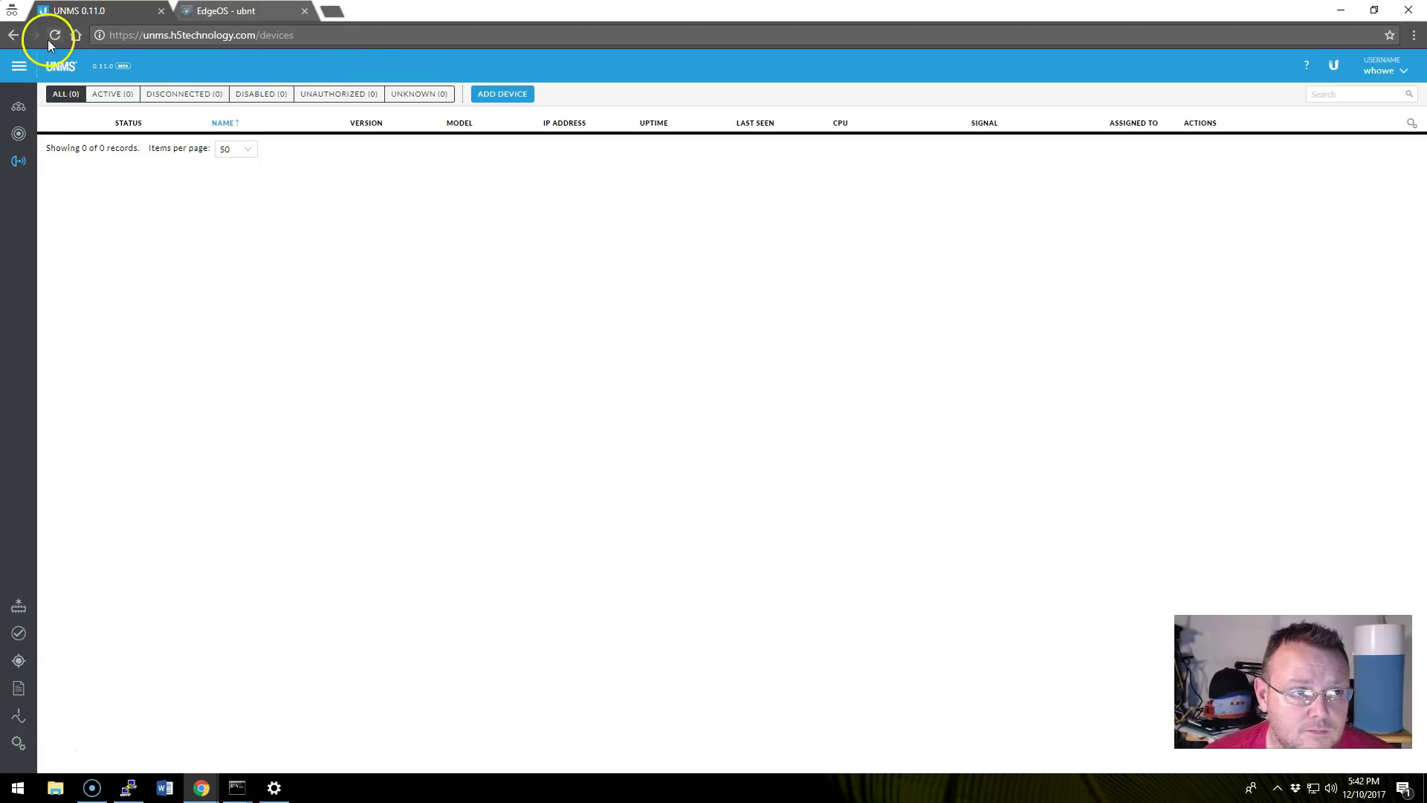
{"action": "left_click", "coordinate": [53, 35]}
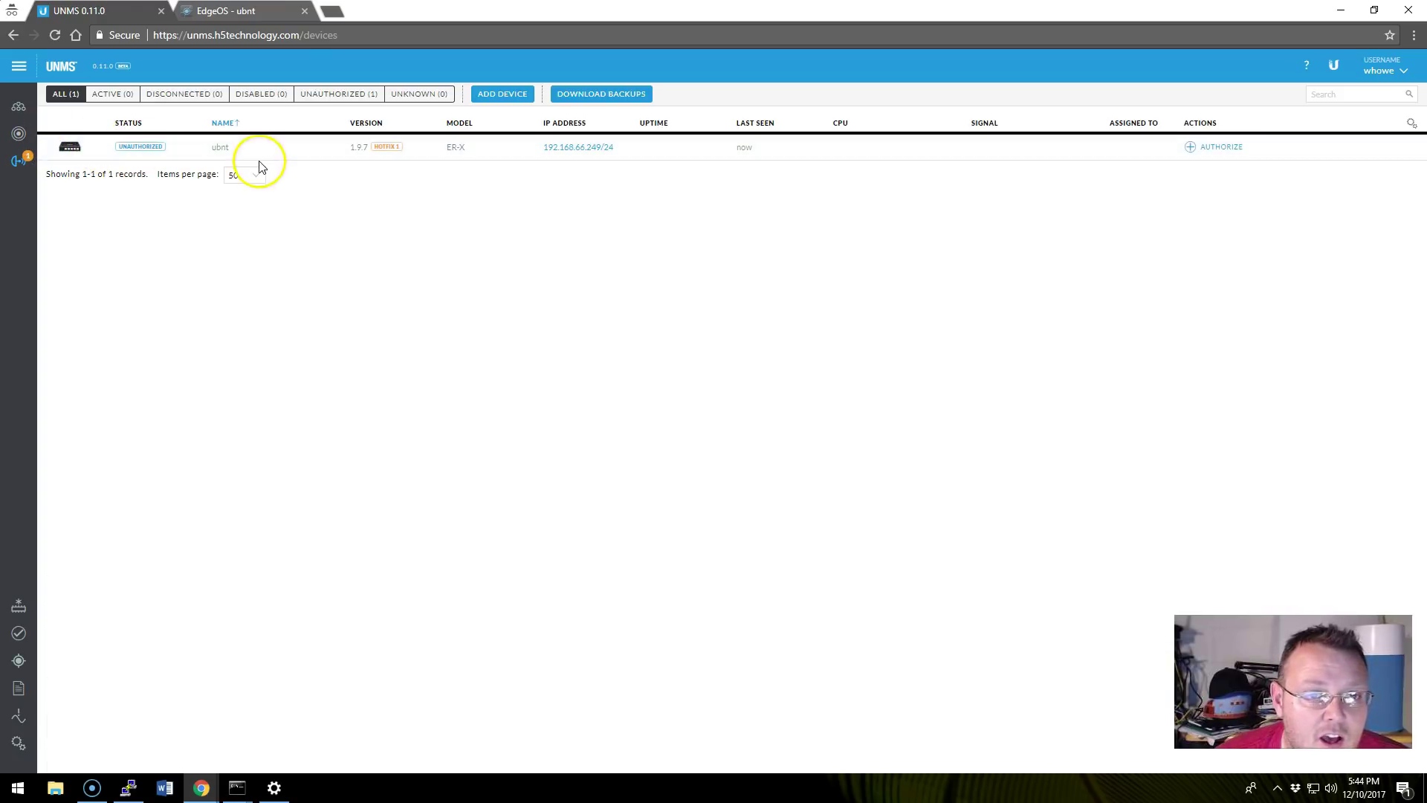
Authorize the ubnt ER-X router, choosing the existing site H5 Technology.
{"action": "left_click", "coordinate": [1223, 147]}
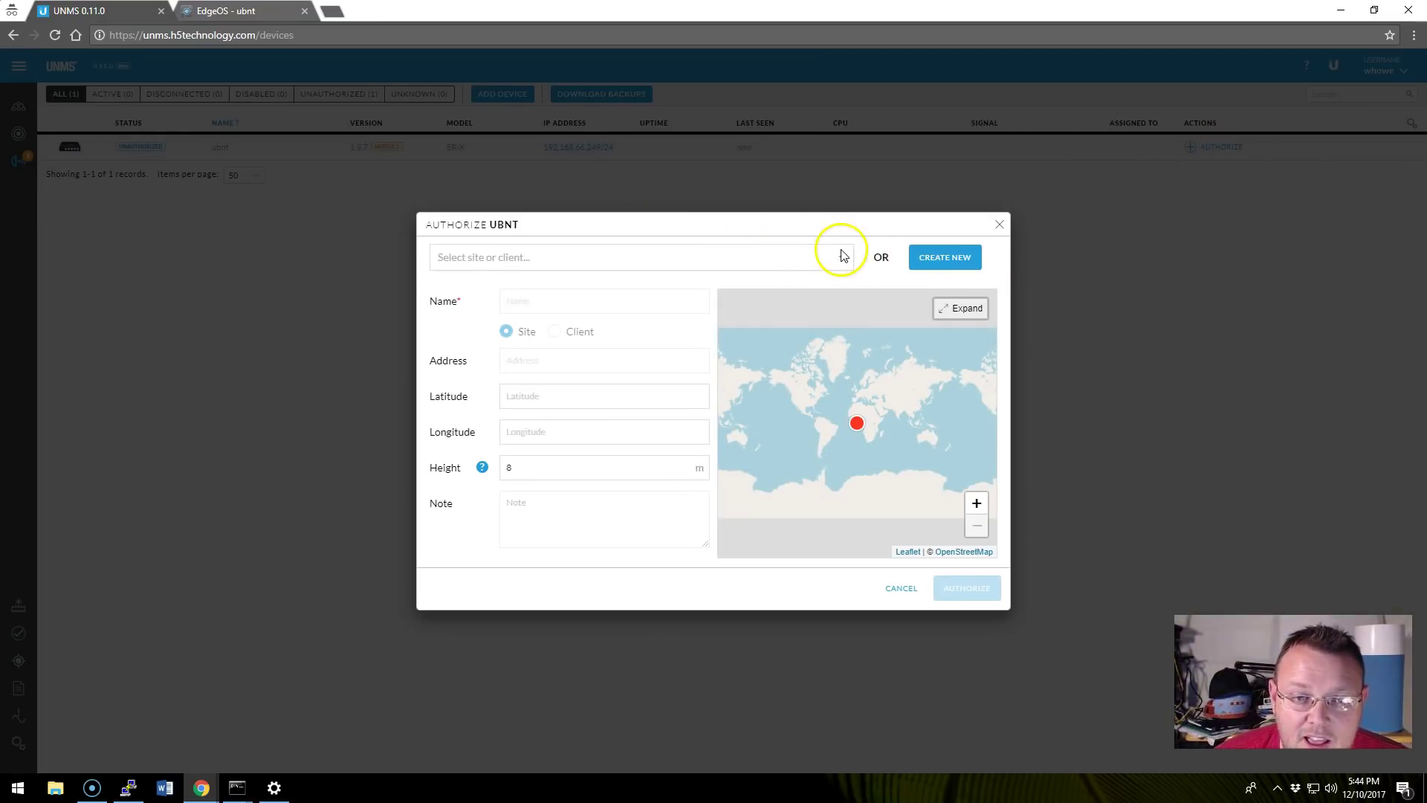
{"action": "left_click", "coordinate": [771, 264]}
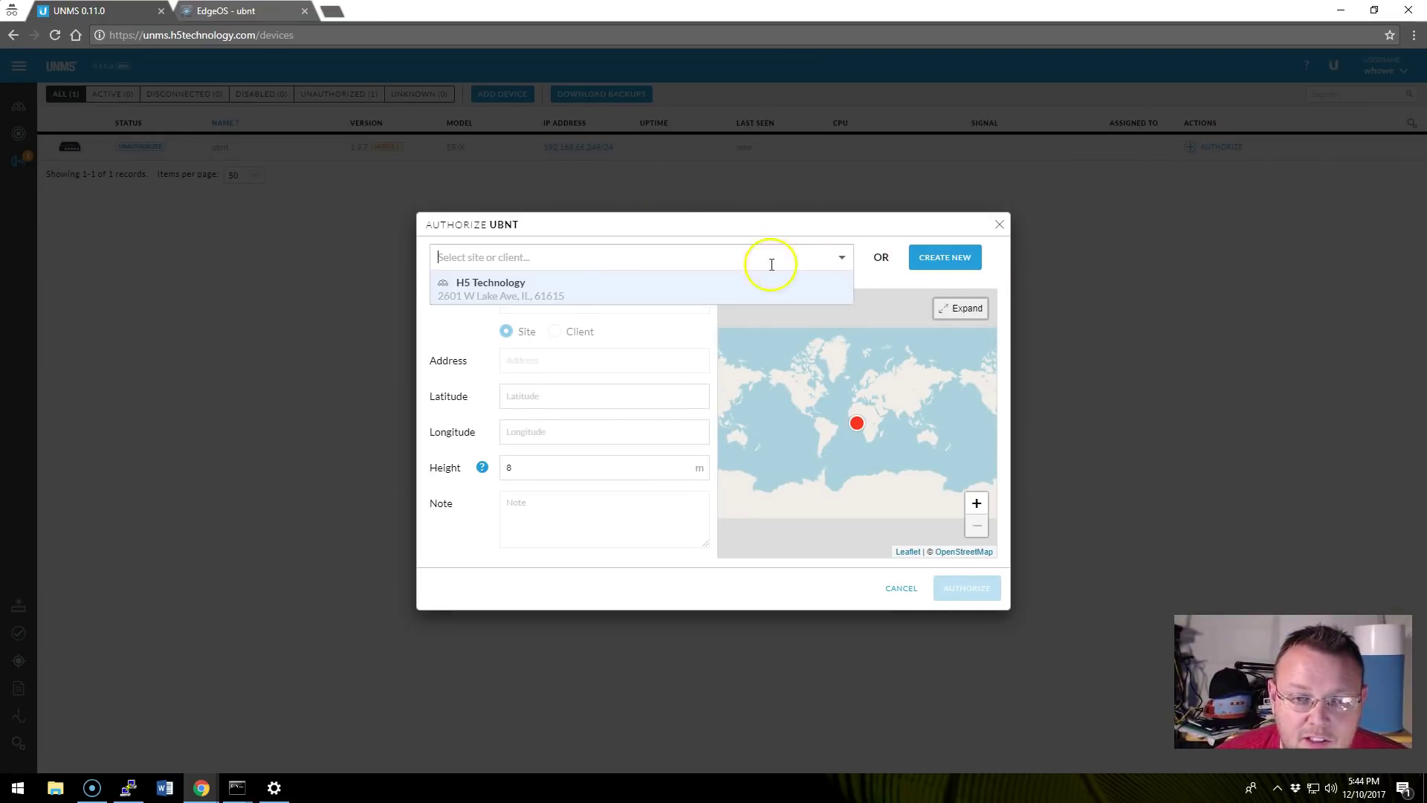
{"action": "left_click", "coordinate": [498, 289]}
{"action": "scroll", "coordinate": [897, 466], "scroll_direction": "up", "scroll_amount": 1}
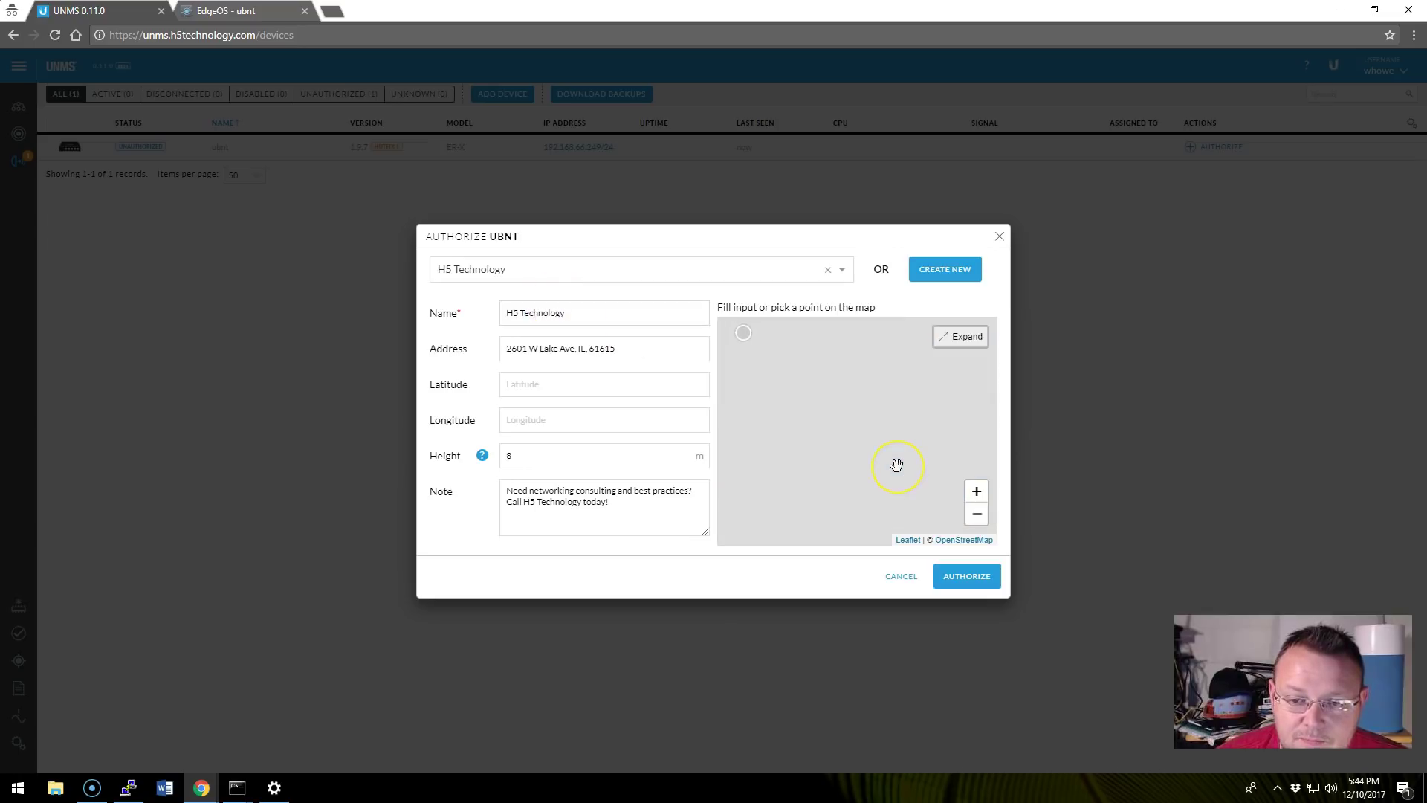
{"action": "left_click", "coordinate": [966, 587]}
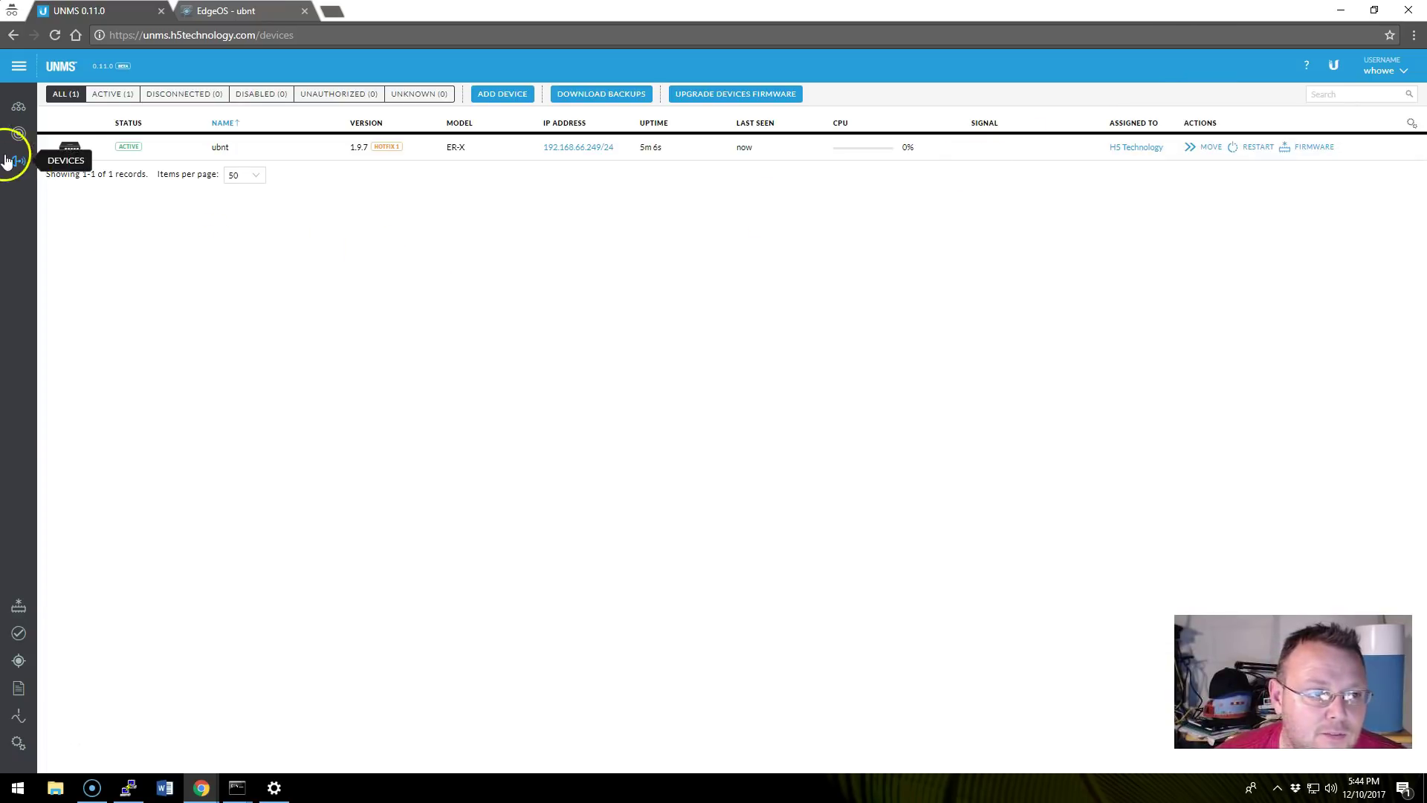
Browse the H5 Technology site's Clients, Log and Gallery, then open the ubnt router's page.
{"action": "left_click", "coordinate": [19, 109]}
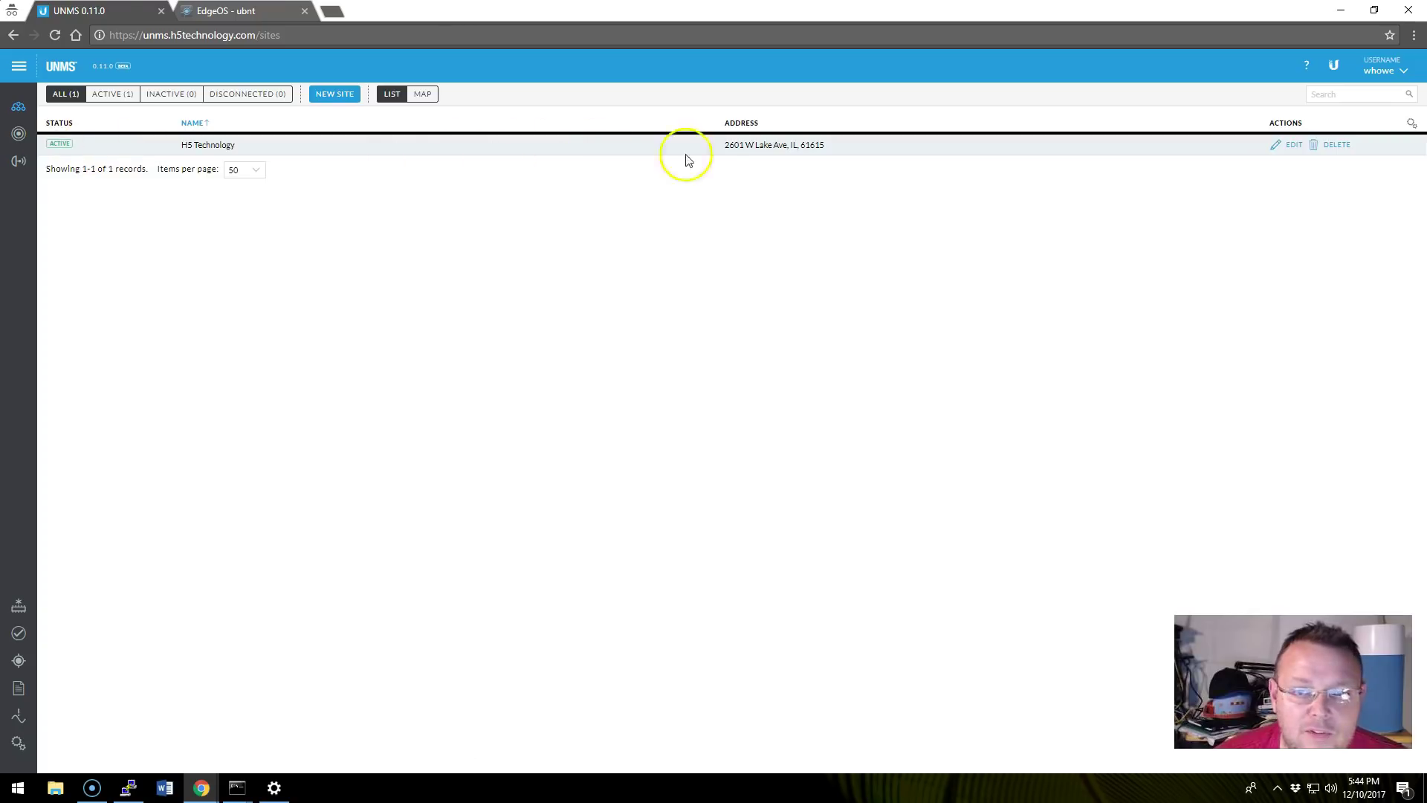
{"action": "left_click", "coordinate": [223, 146]}
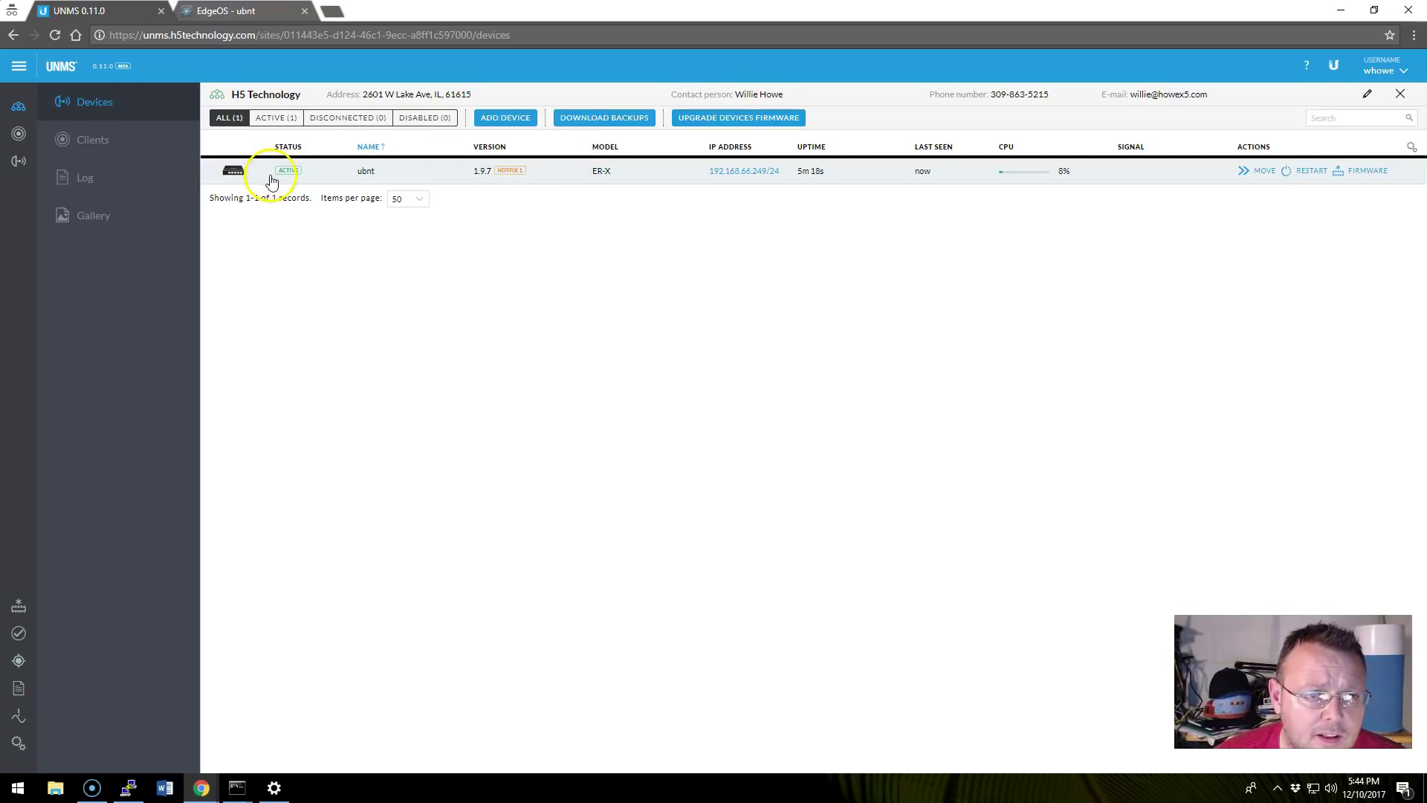
{"action": "left_click", "coordinate": [91, 140]}
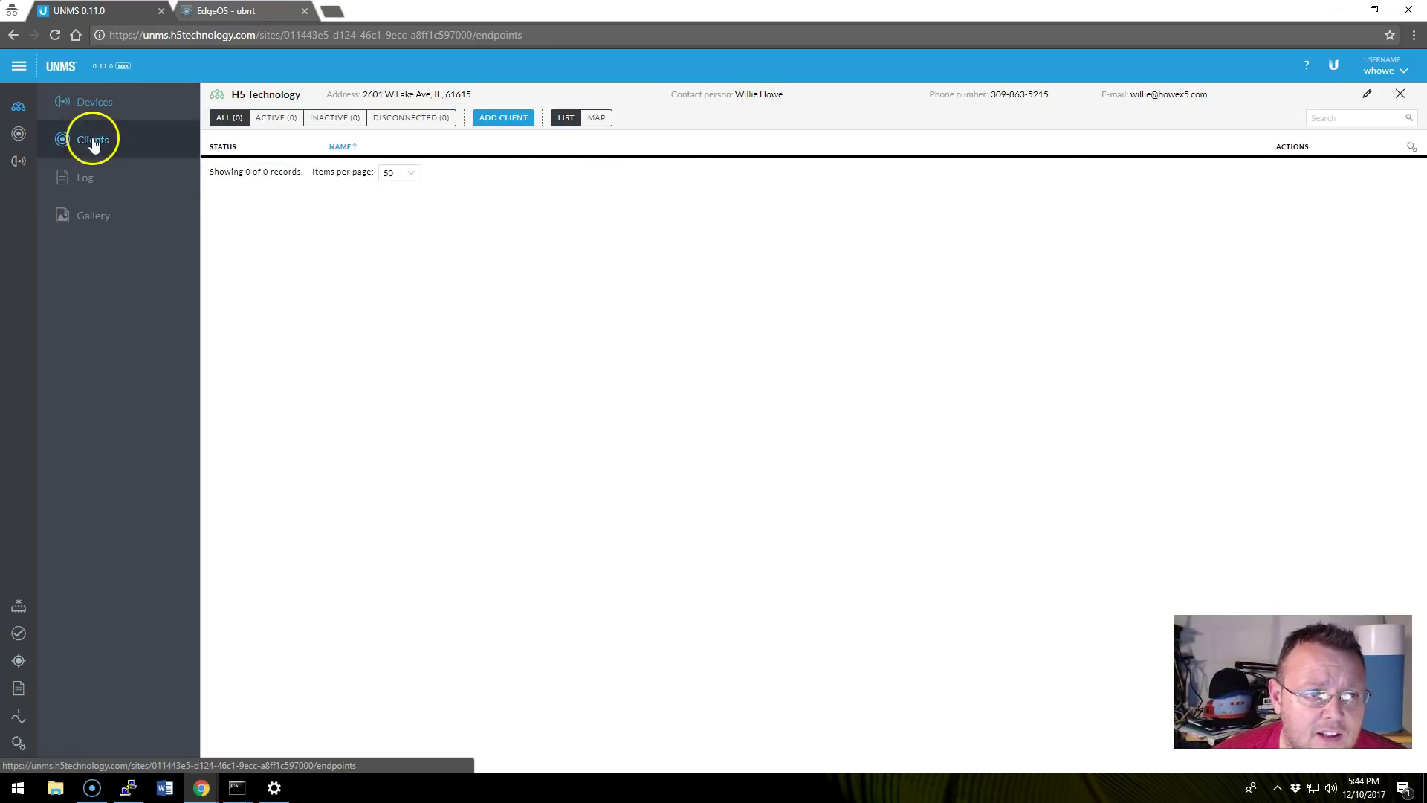
{"action": "left_click", "coordinate": [91, 179]}
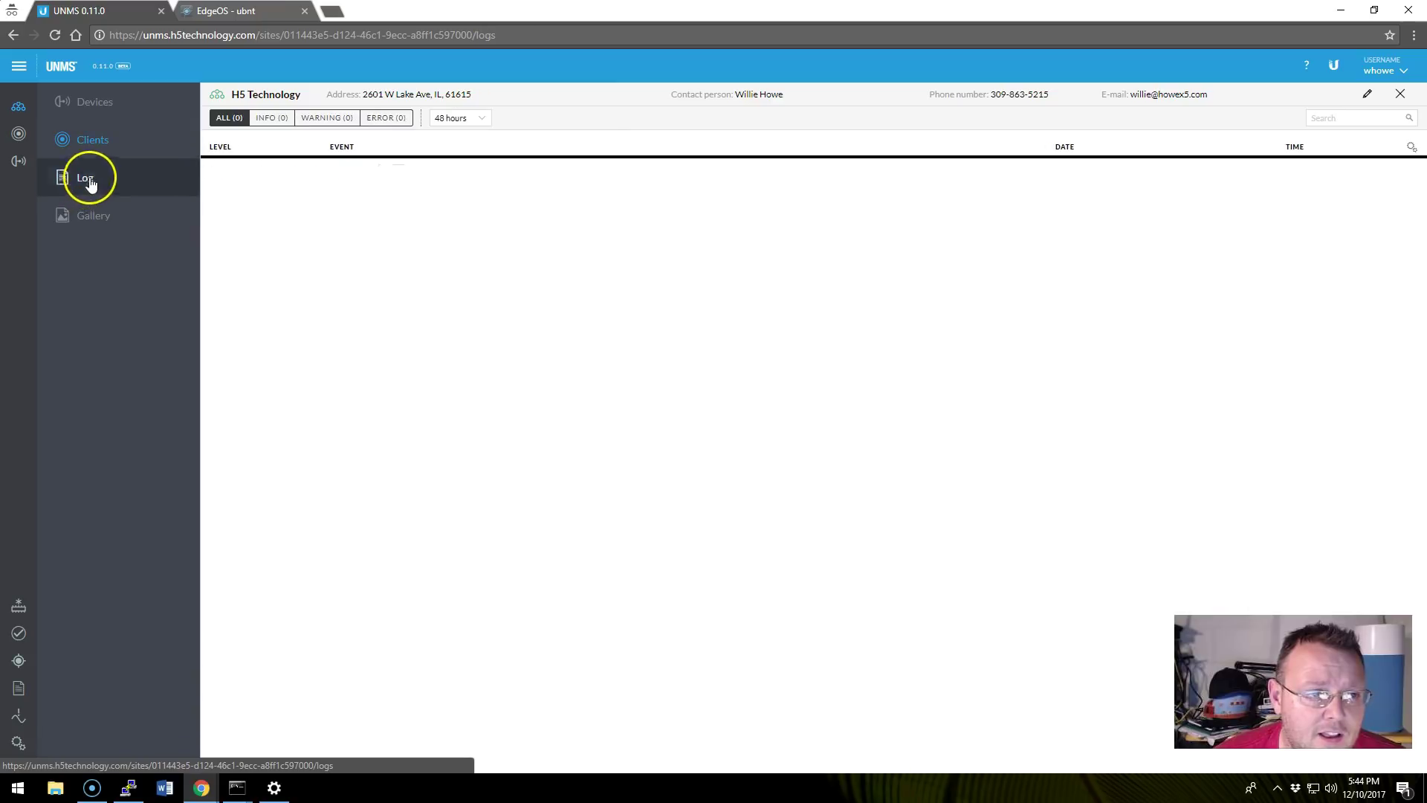
{"action": "left_click", "coordinate": [95, 217]}
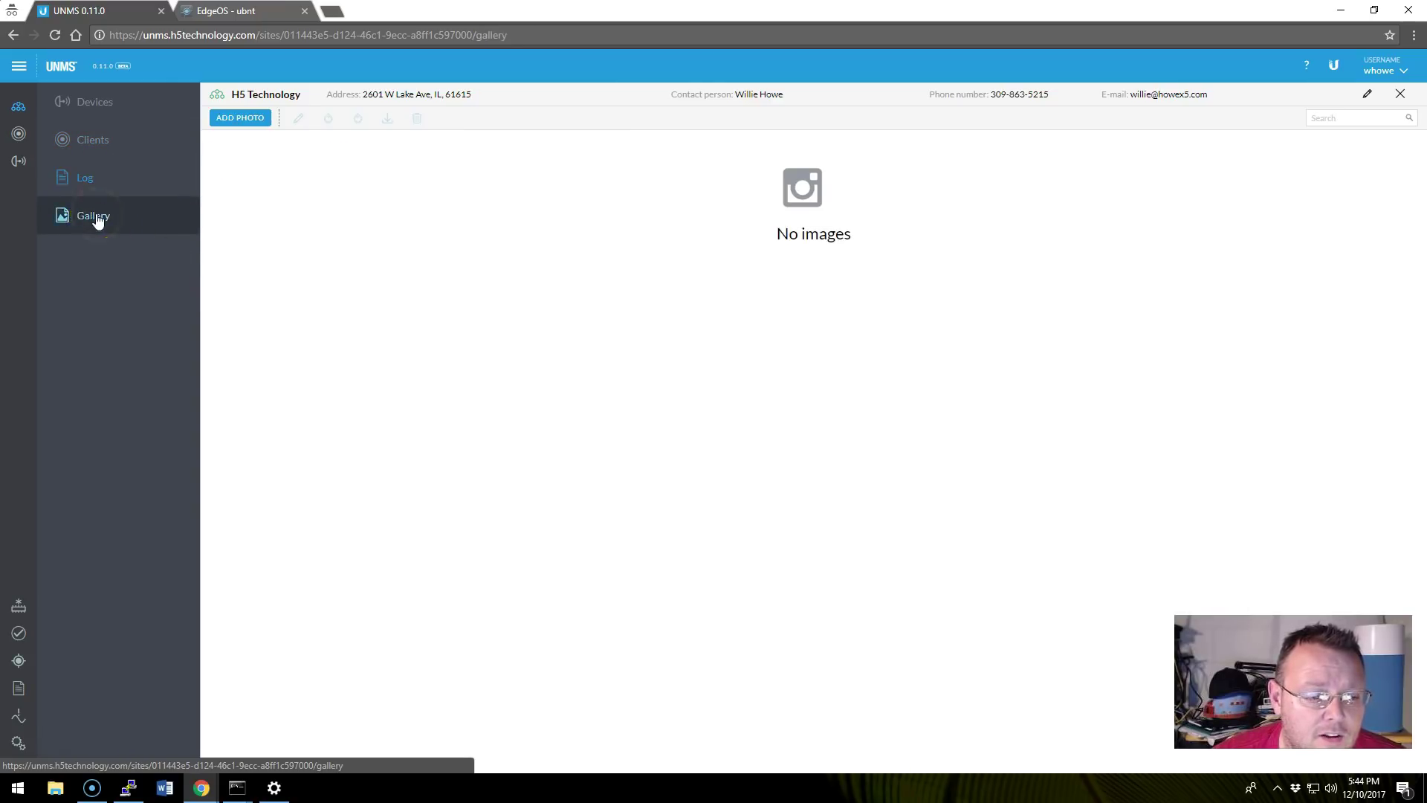
{"action": "left_click", "coordinate": [93, 140]}
{"action": "left_click", "coordinate": [94, 102]}
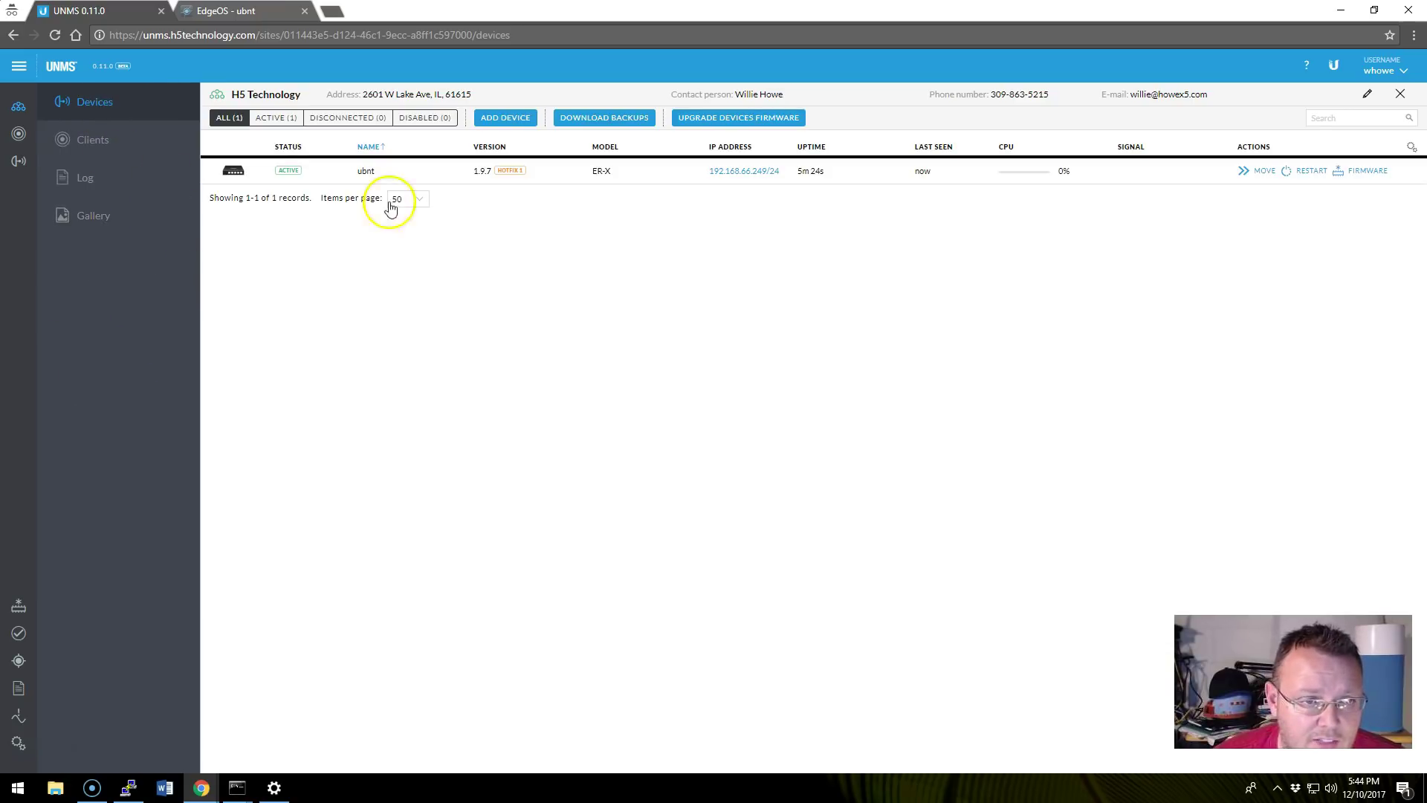
{"action": "left_click", "coordinate": [322, 175]}
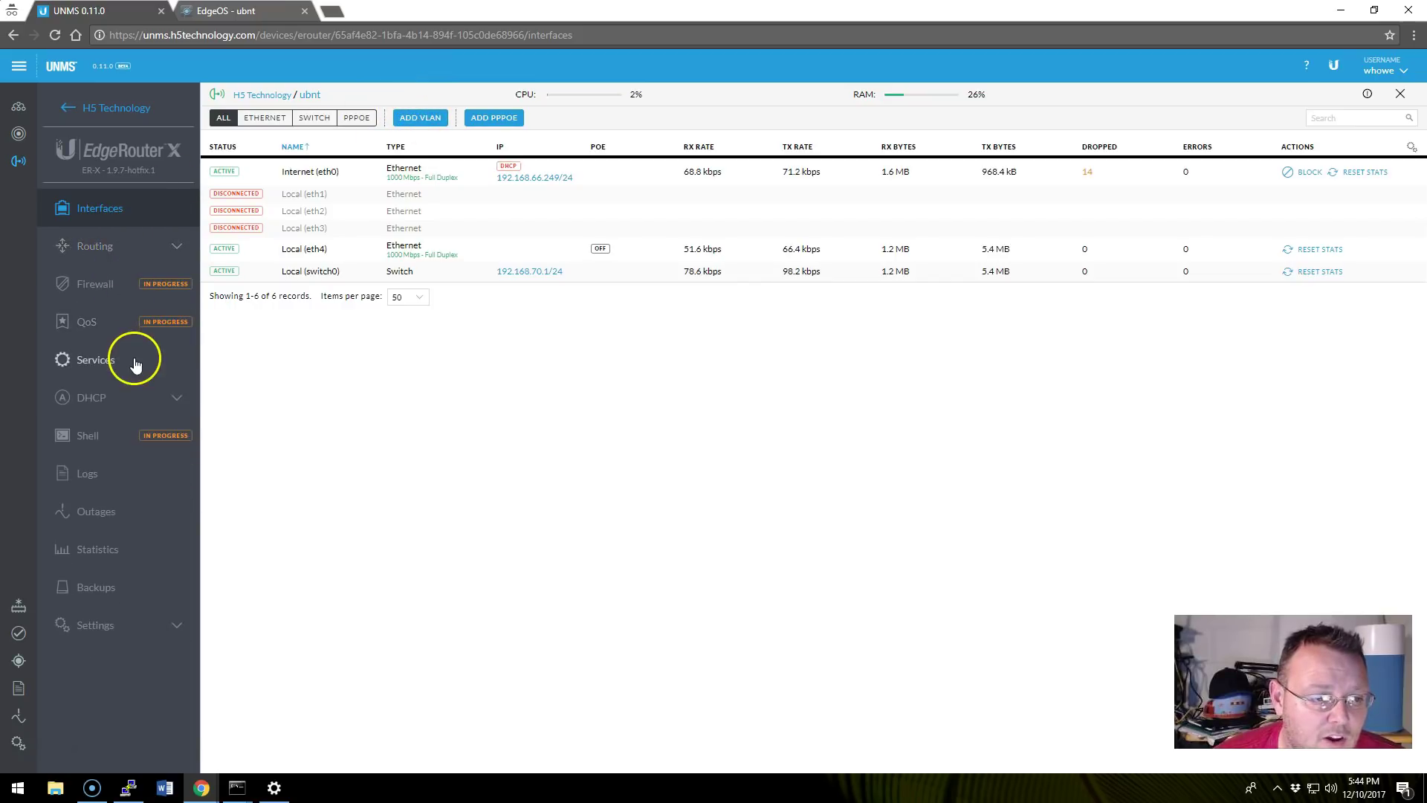
View the ubnt router's DHCP Leases and Servers, ending on the LAN server for 192.168.70.0/24.
{"action": "left_click", "coordinate": [91, 398]}
{"action": "left_click", "coordinate": [94, 432]}
{"action": "left_click", "coordinate": [93, 467]}
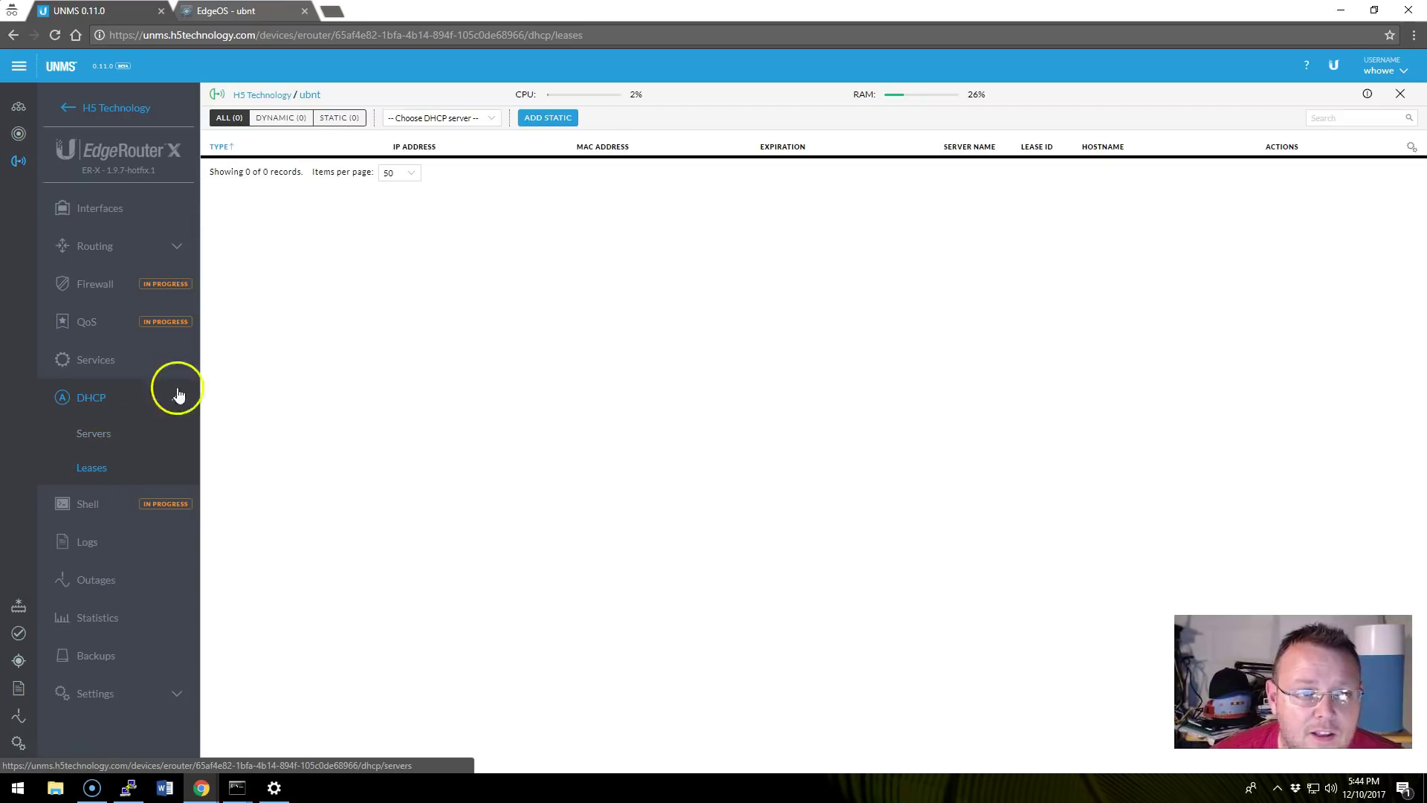
{"action": "left_click", "coordinate": [95, 435]}
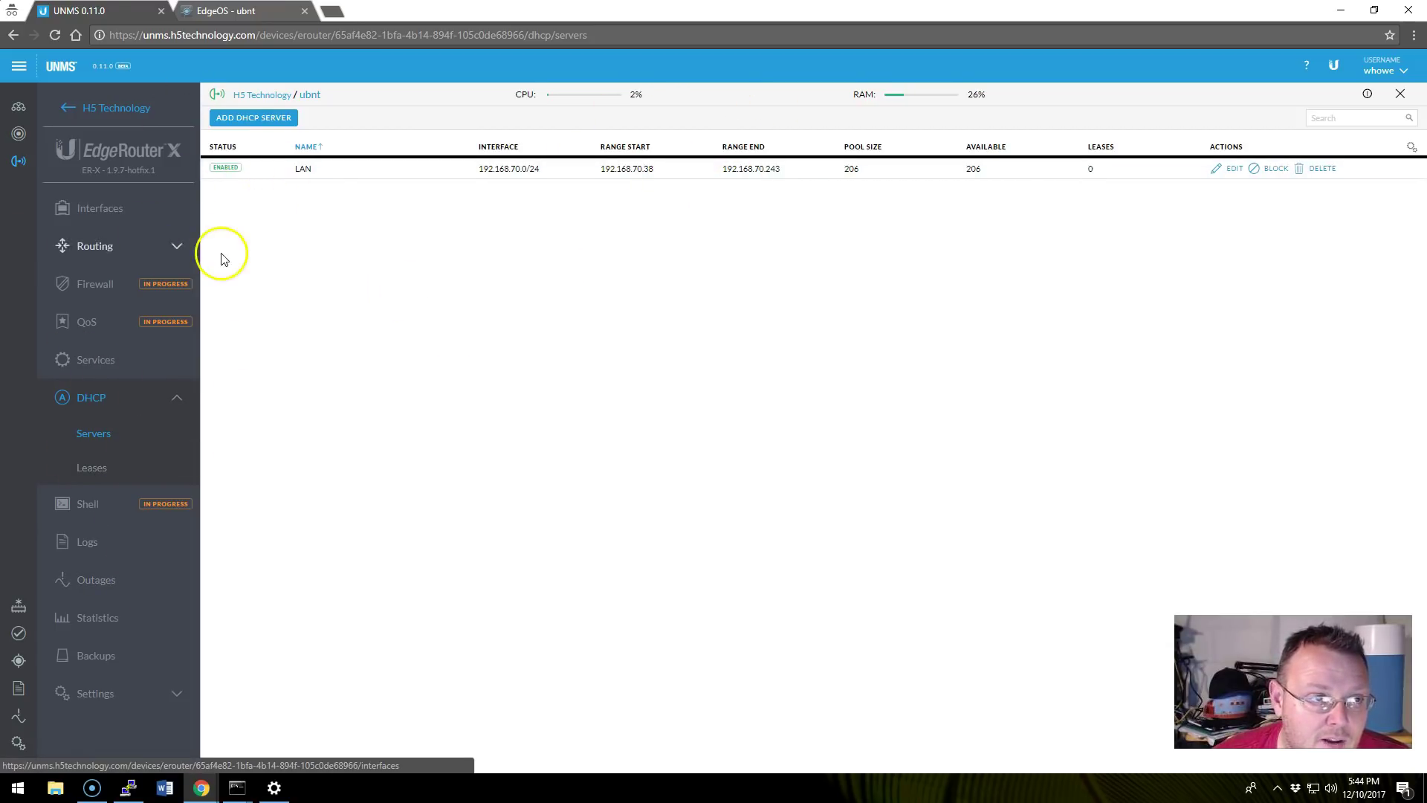
Close the EdgeOS router tab and collapse the DHCP section.
{"action": "left_click", "coordinate": [272, 12]}
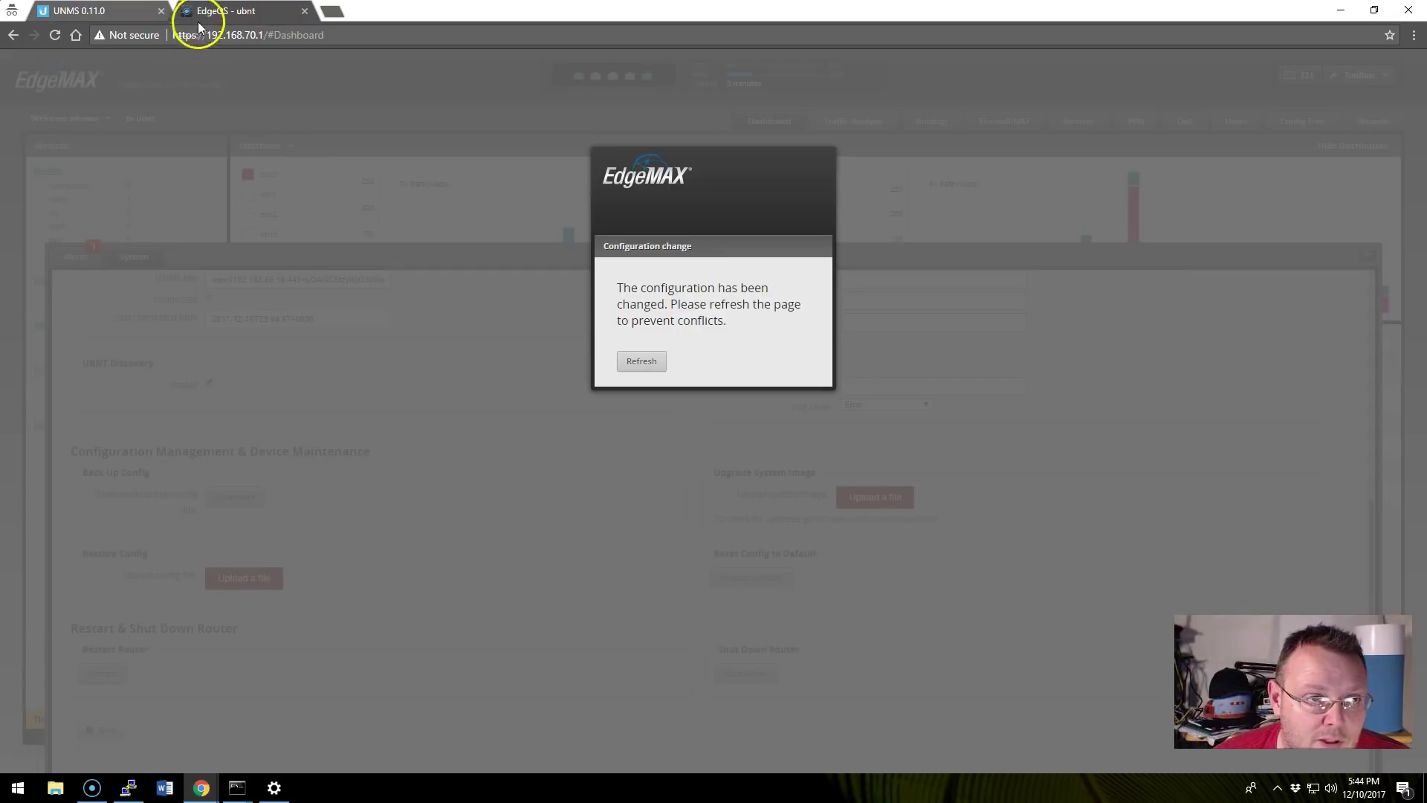
{"action": "left_click", "coordinate": [305, 11]}
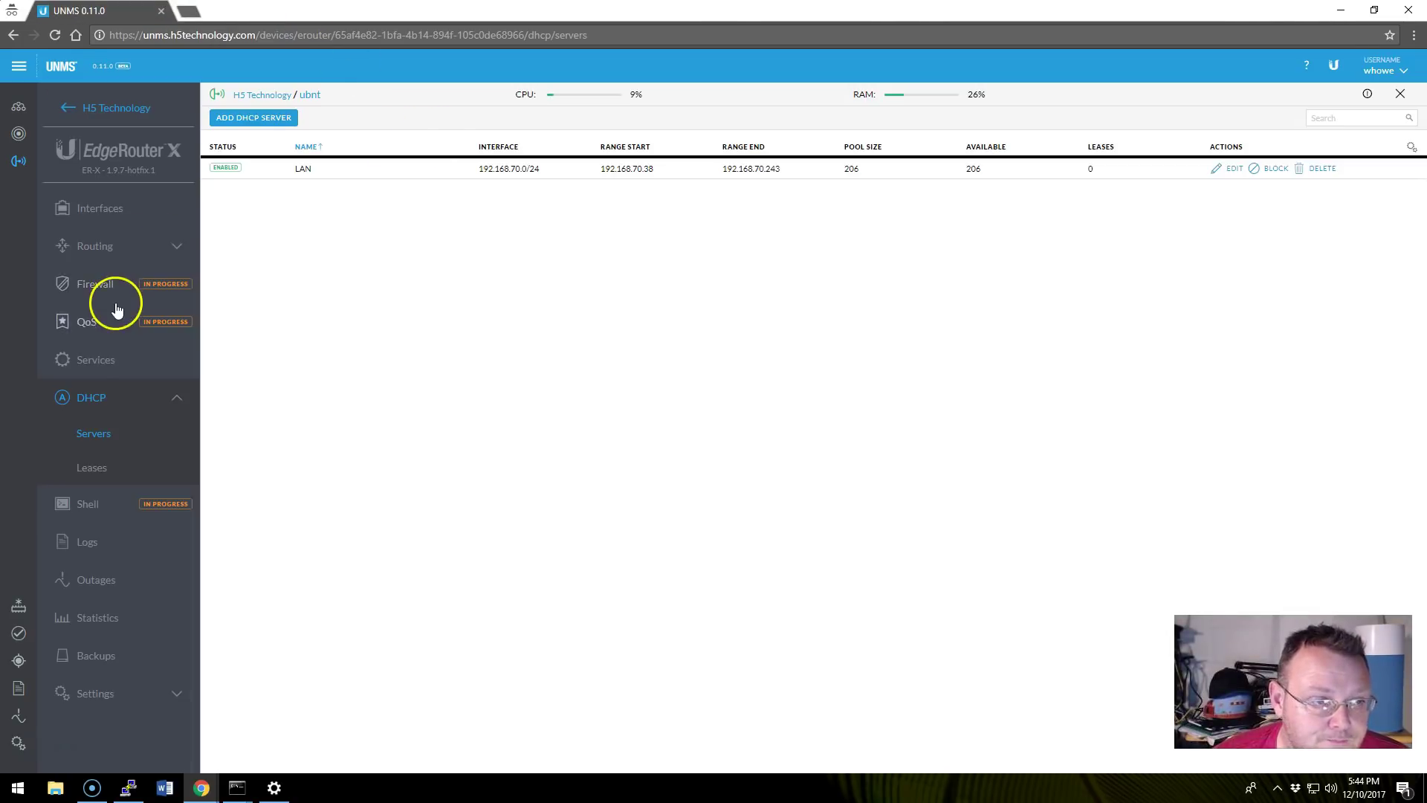
{"action": "left_click", "coordinate": [105, 395]}
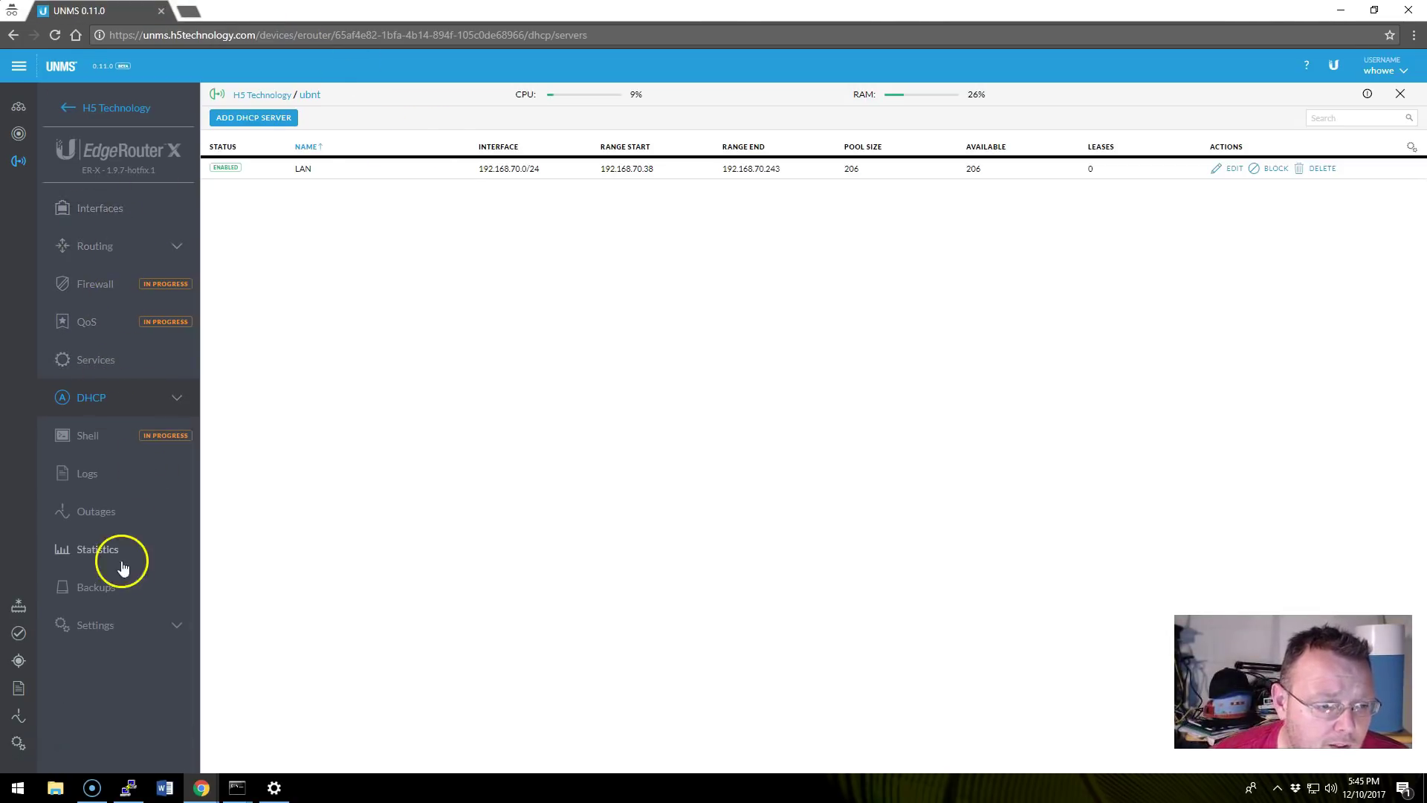
Check the ubnt router for a firmware upgrade and cancel the 'No firmwares available' dialog.
{"action": "left_click", "coordinate": [23, 162]}
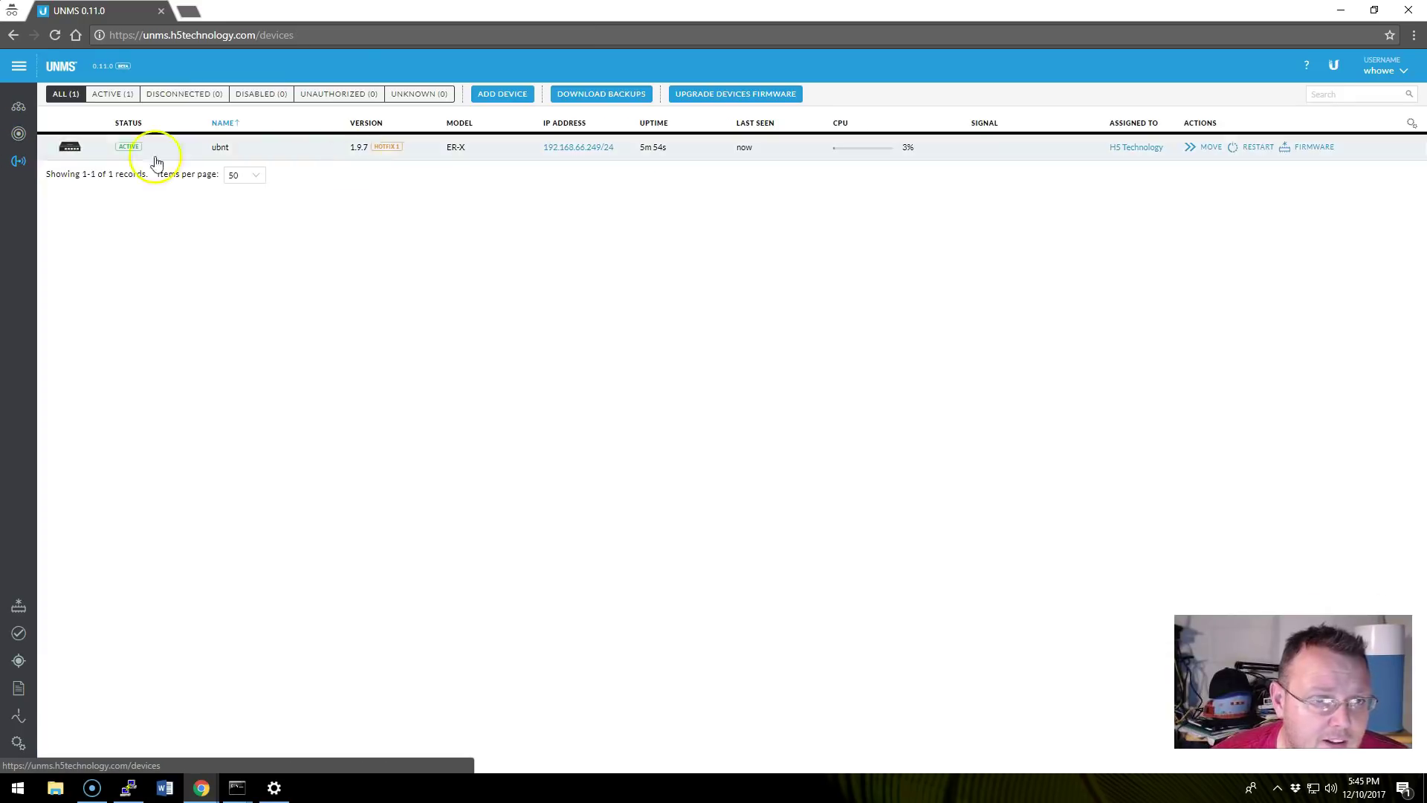
{"action": "left_click", "coordinate": [1313, 148]}
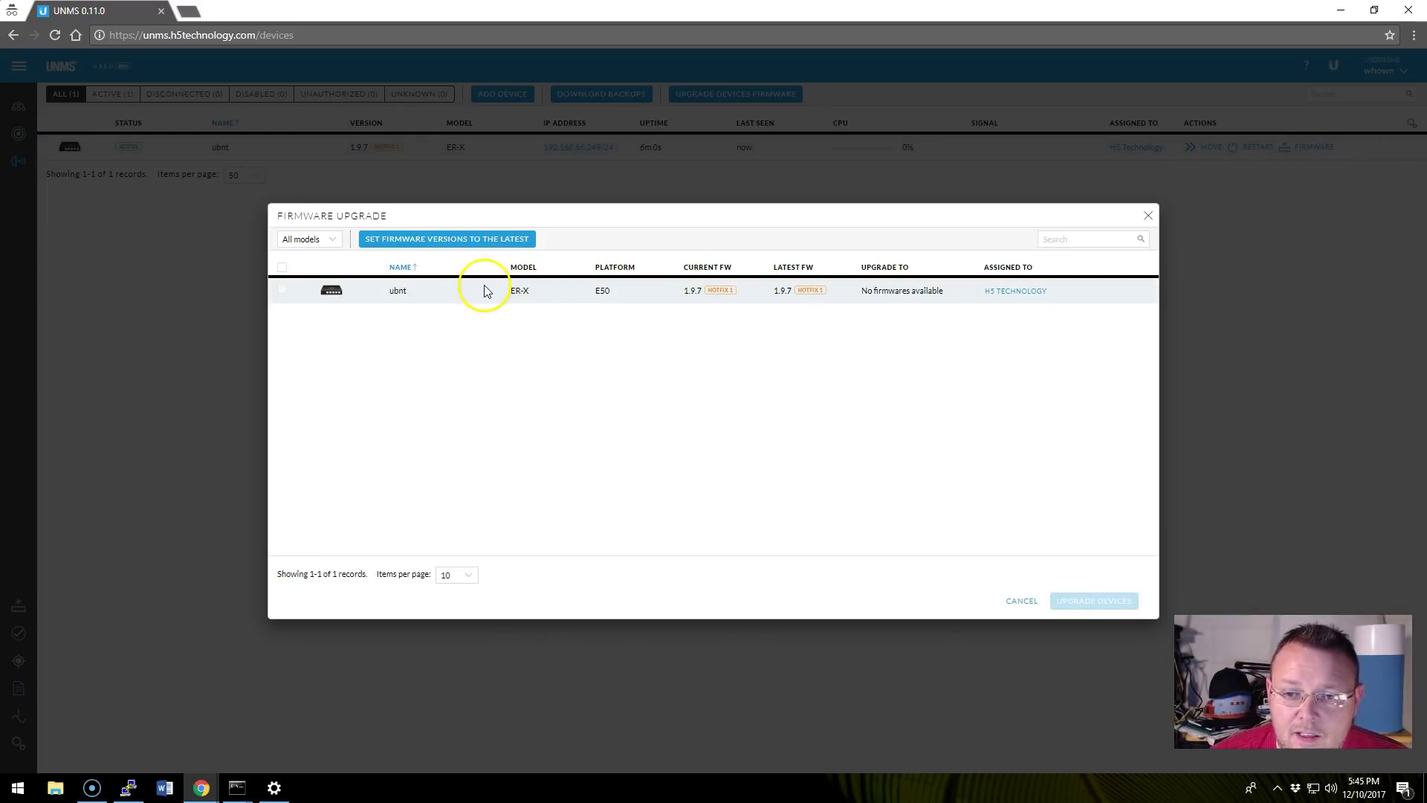
{"action": "left_click", "coordinate": [336, 240]}
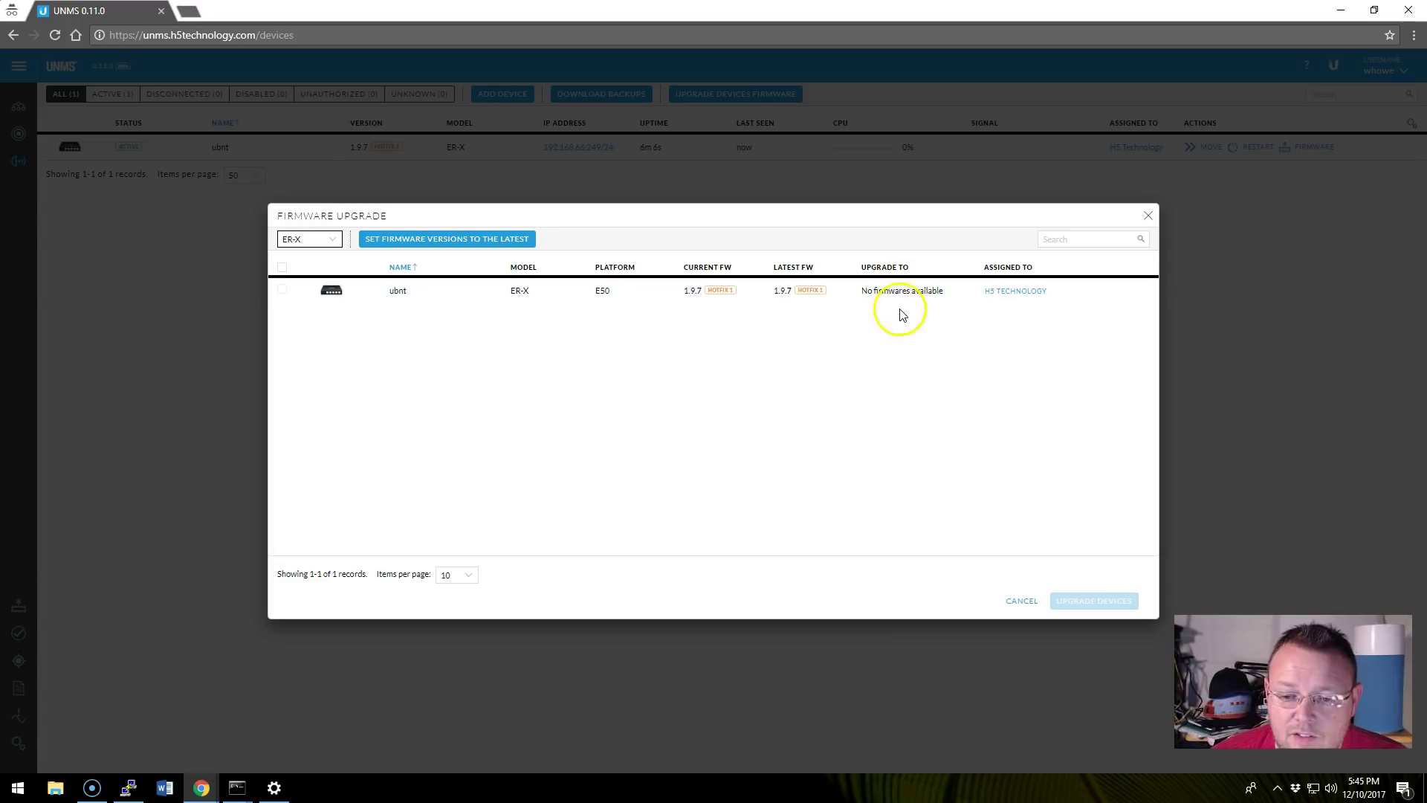
{"action": "left_click", "coordinate": [1021, 601]}
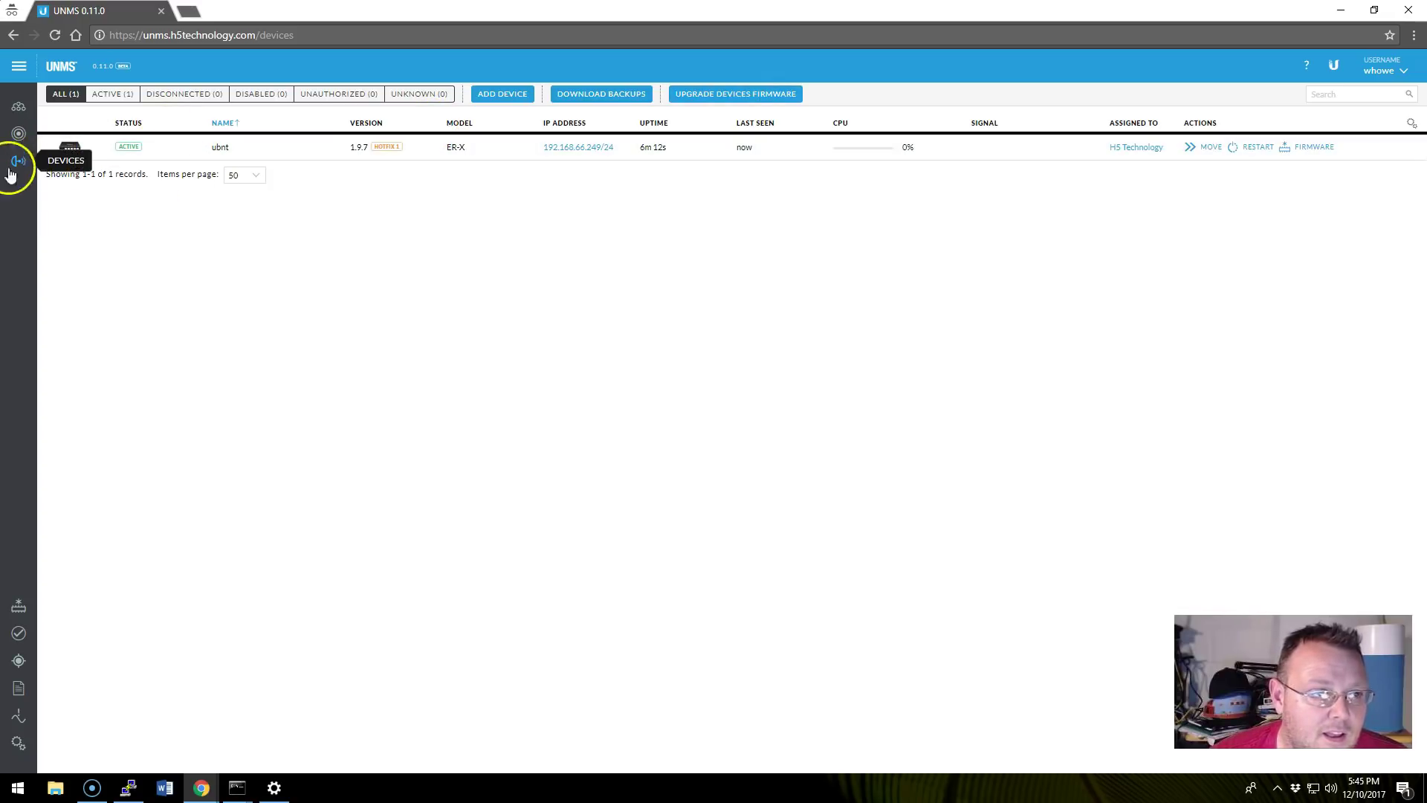
Open the Firmwares library in settings and download the UBNT firmwares.
{"action": "left_click", "coordinate": [9, 745]}
{"action": "left_click", "coordinate": [17, 607]}
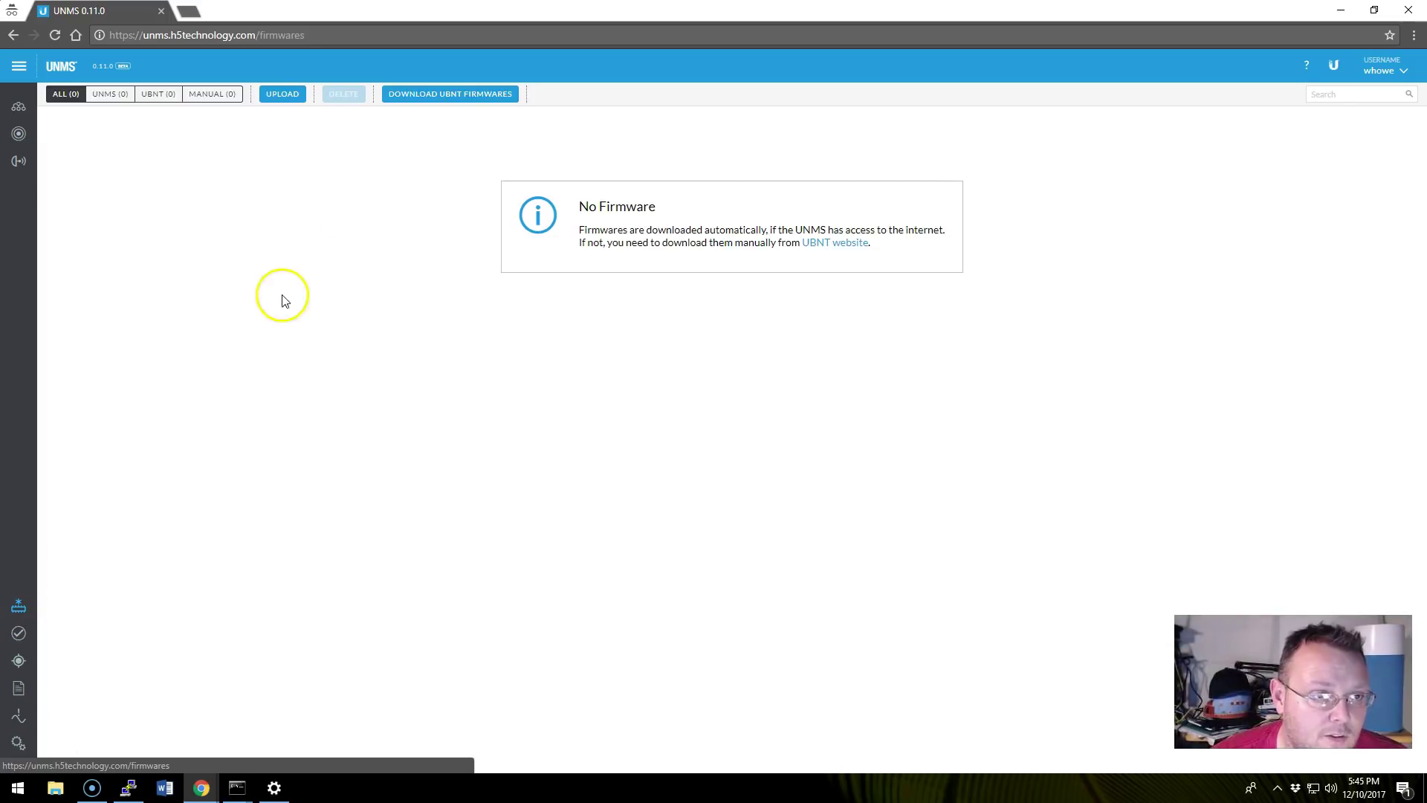
{"action": "left_click", "coordinate": [423, 94]}
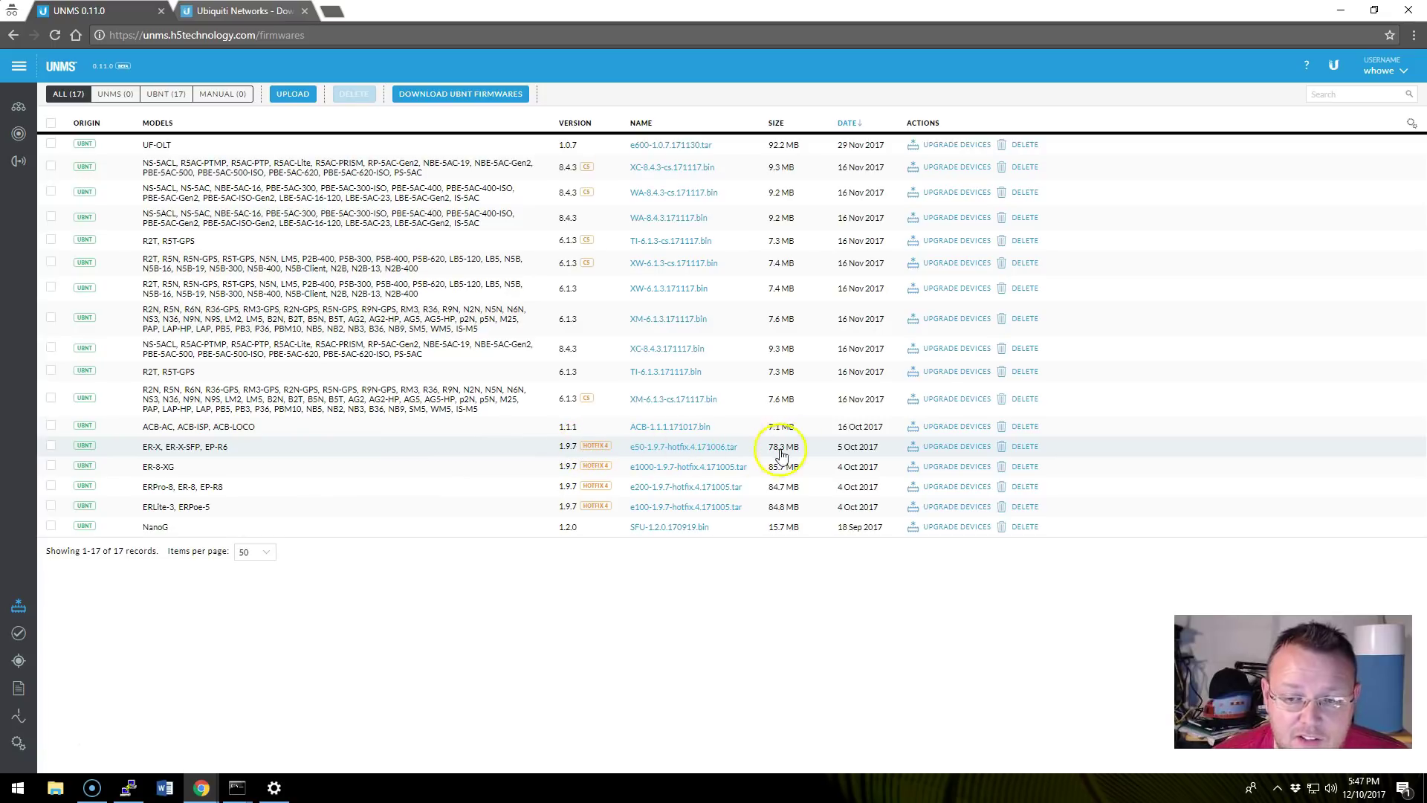
Upgrade the ubnt router, filtered to ER-X, to firmware 1.9.7-hotfix.4 - UBNT.
{"action": "left_click", "coordinate": [22, 163]}
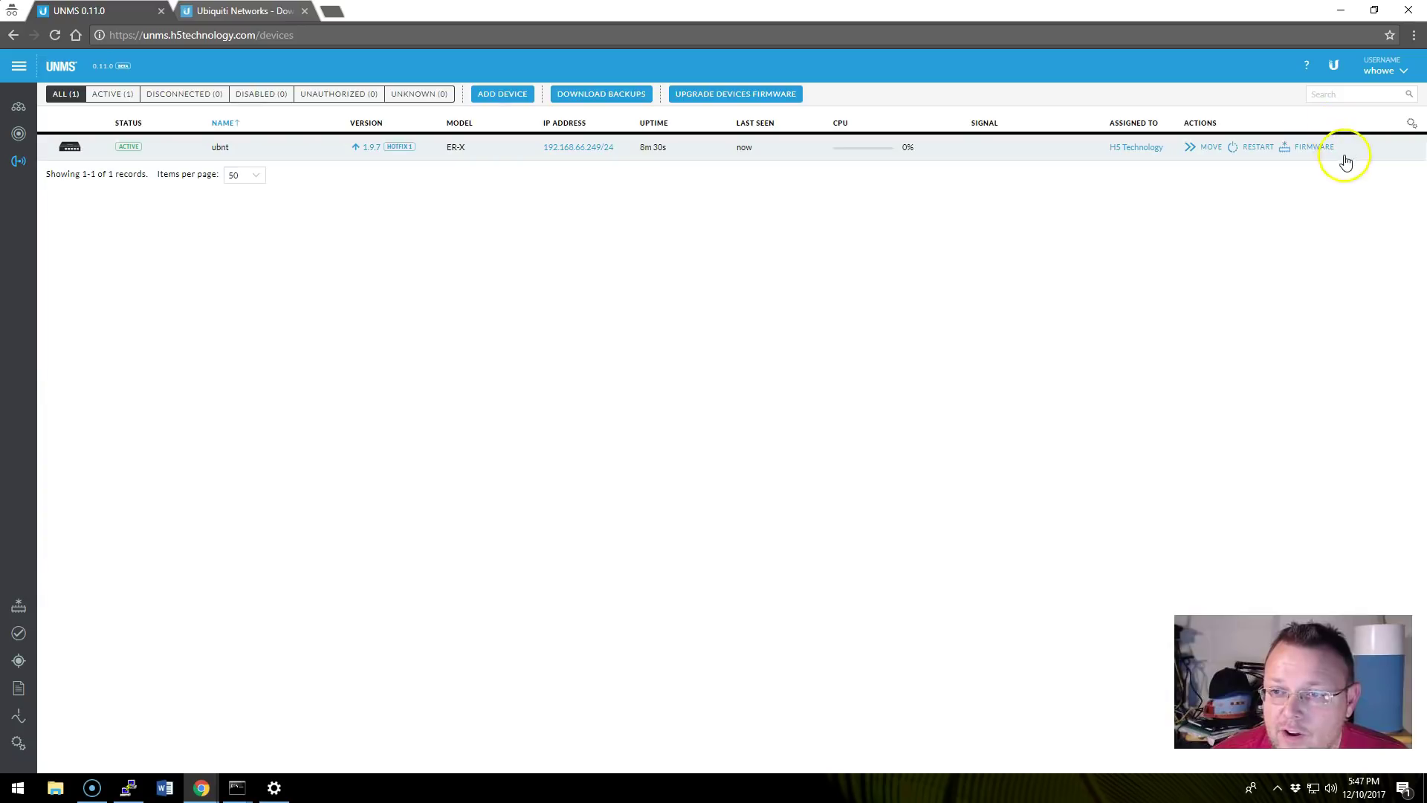
{"action": "left_click", "coordinate": [1314, 146]}
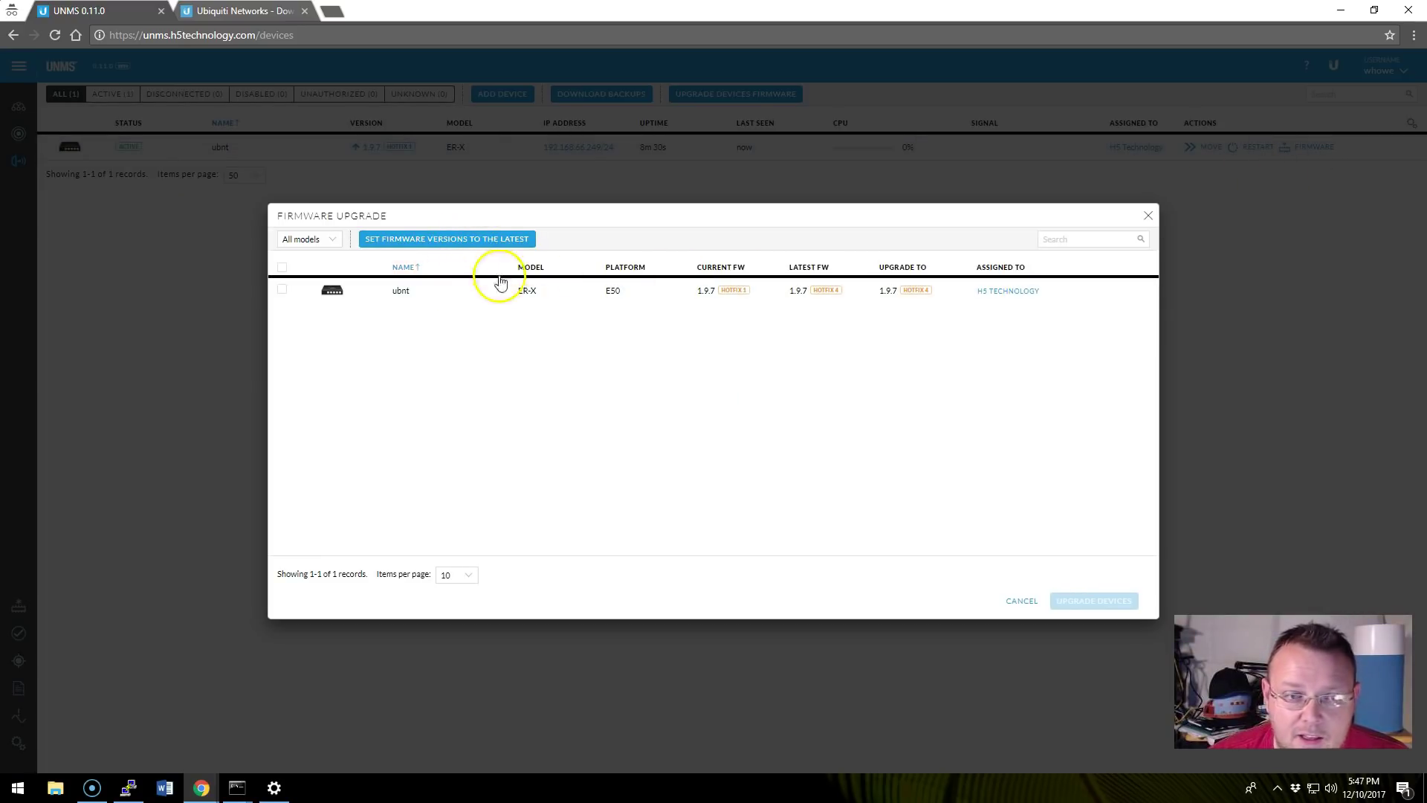
{"action": "left_click", "coordinate": [282, 292]}
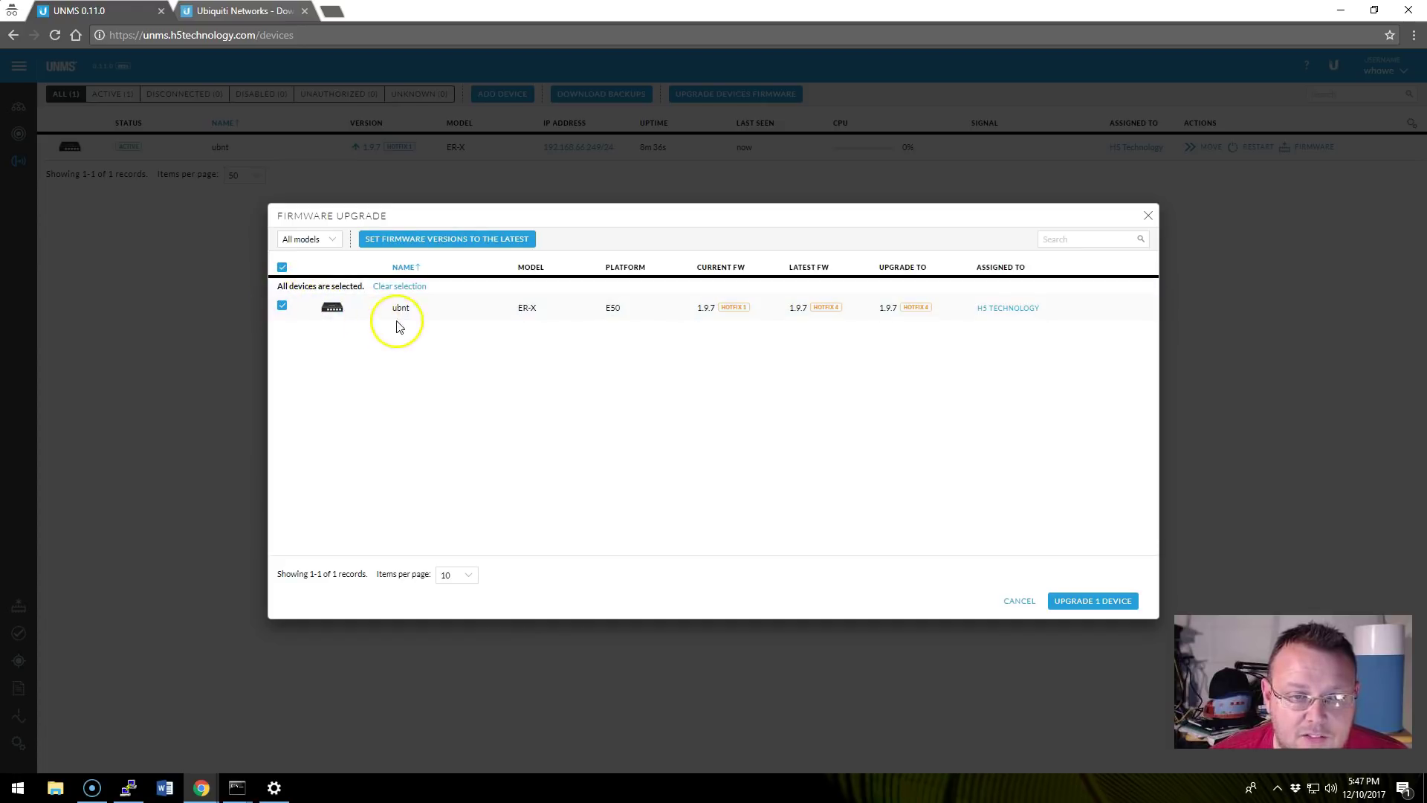
{"action": "left_click", "coordinate": [307, 239]}
{"action": "left_click", "coordinate": [306, 265]}
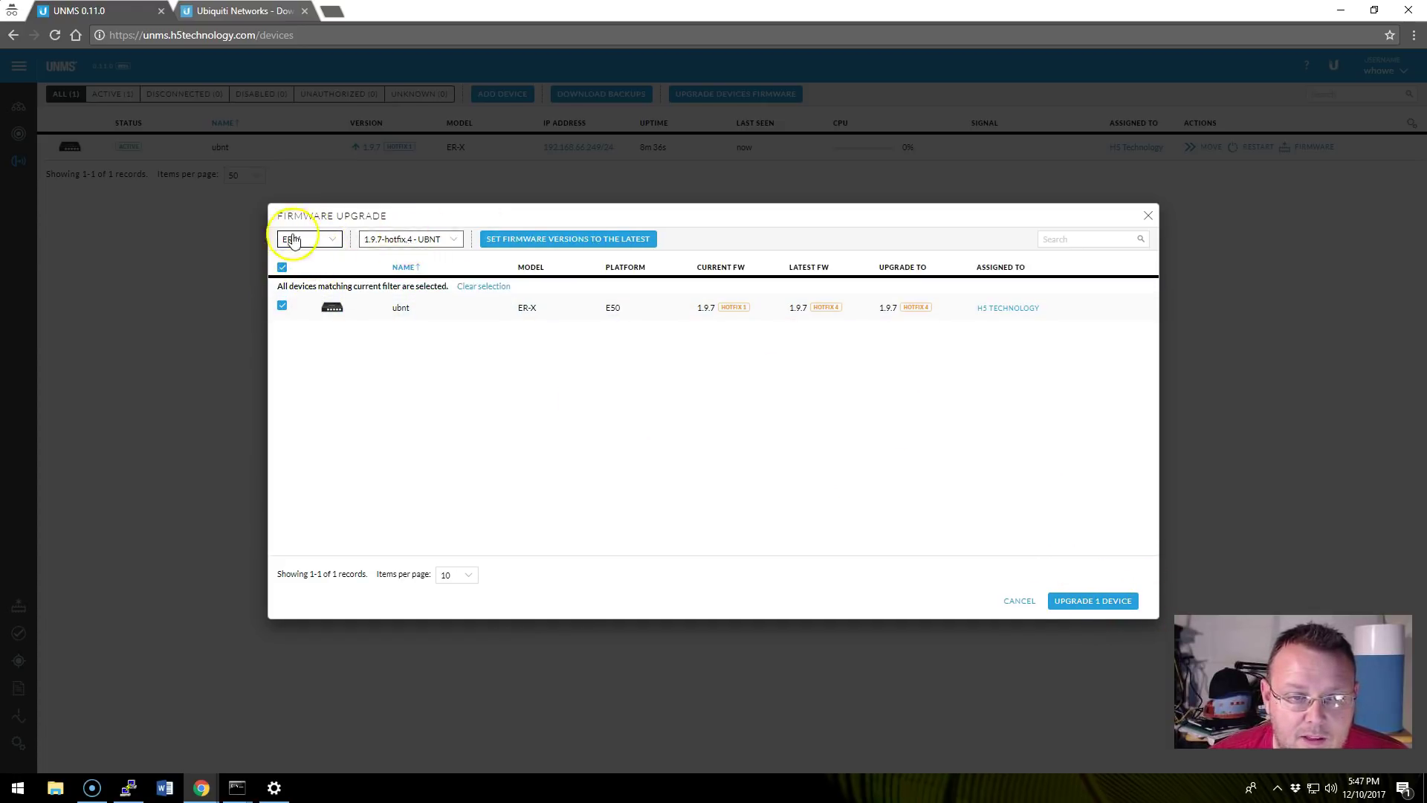
{"action": "left_click", "coordinate": [435, 252]}
{"action": "left_click", "coordinate": [409, 264]}
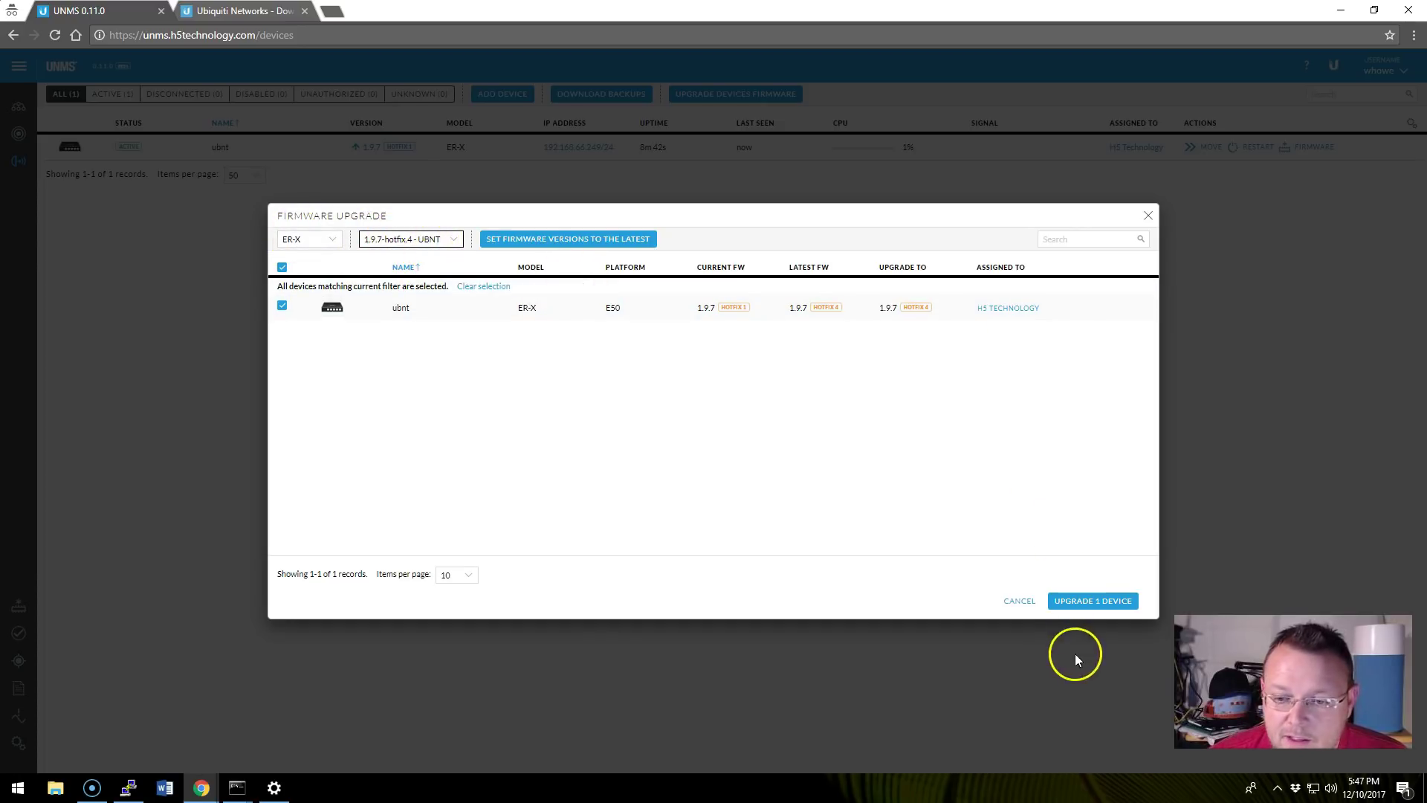
{"action": "left_click", "coordinate": [1093, 602]}
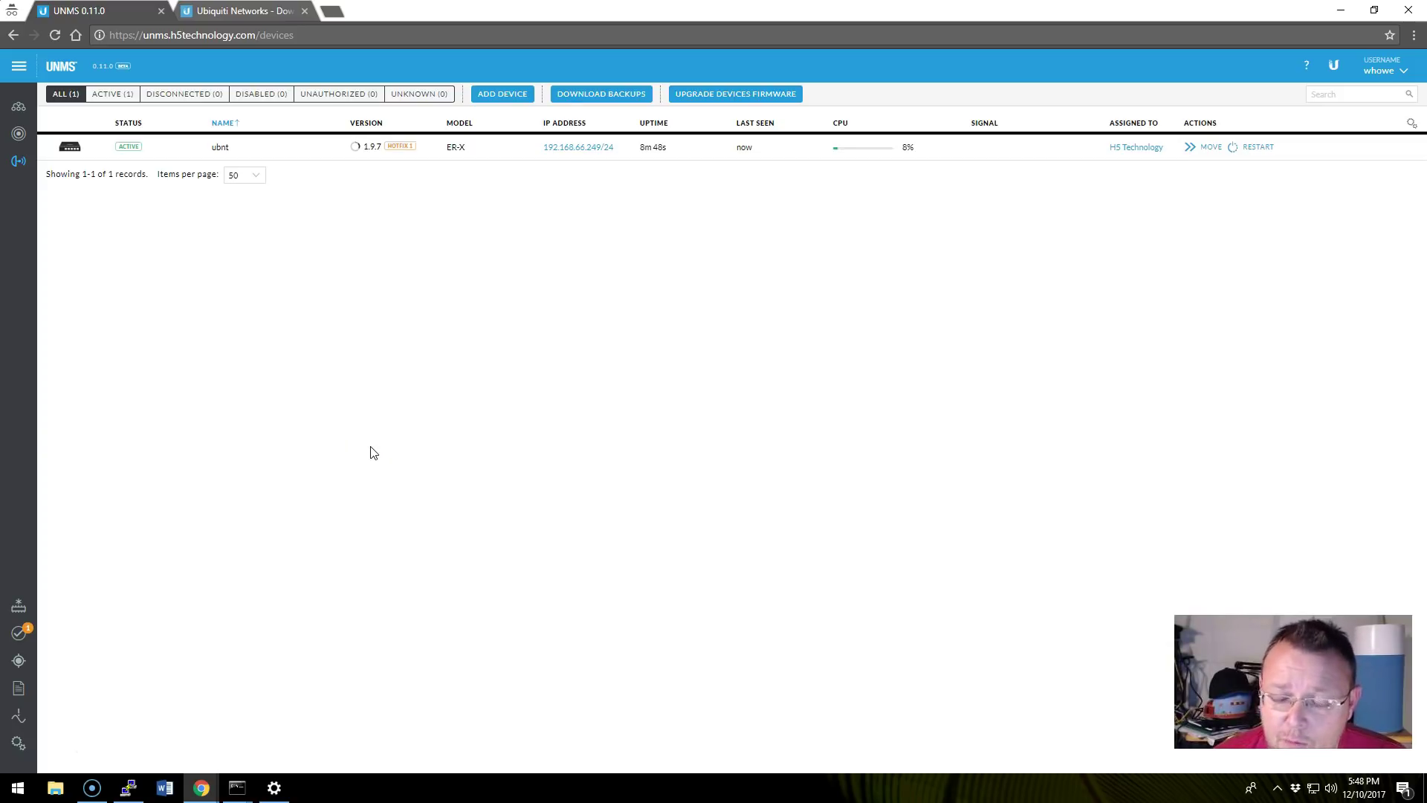
Review the firmware upgrade task in Task Manager and its Logs entry, then close the task list.
{"action": "left_click", "coordinate": [379, 489]}
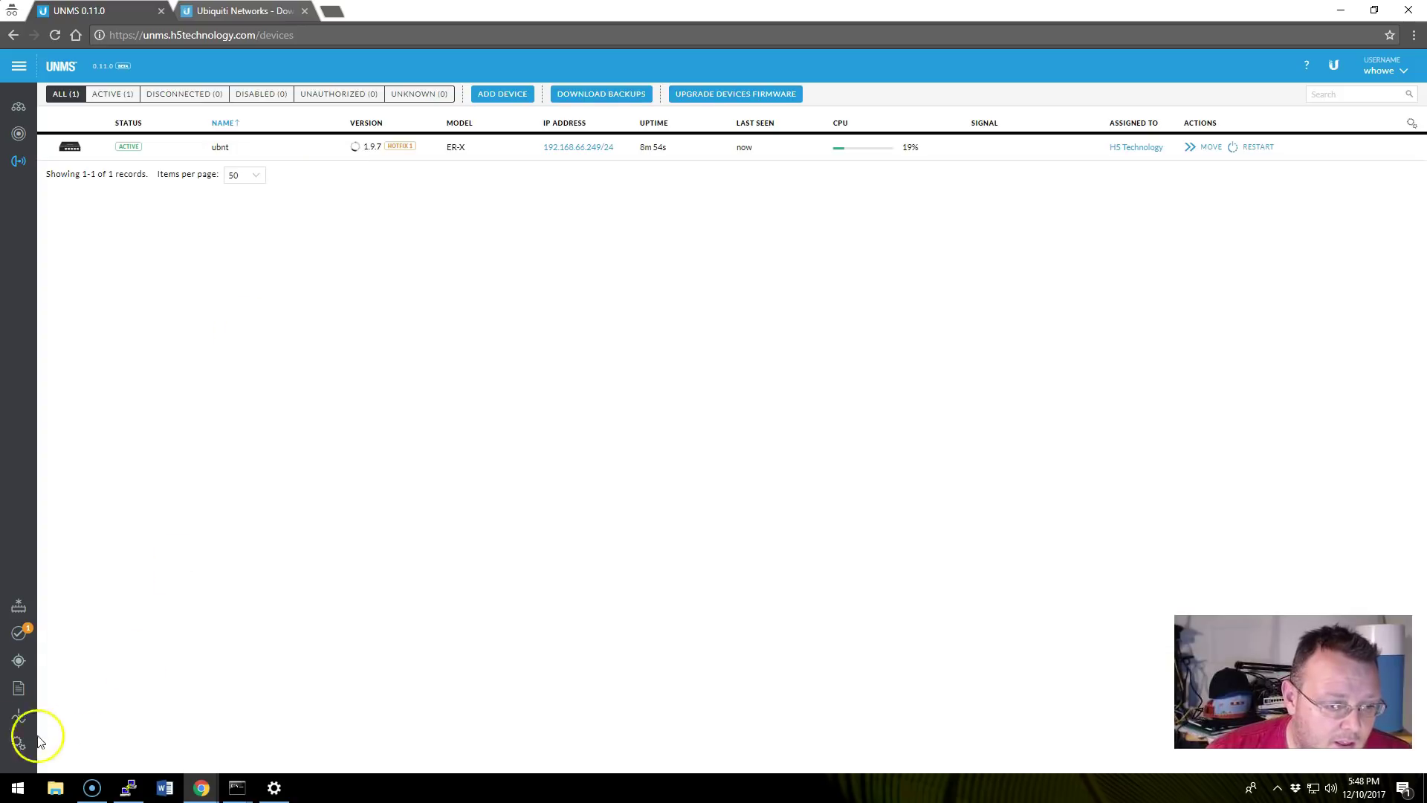
{"action": "left_click", "coordinate": [19, 638]}
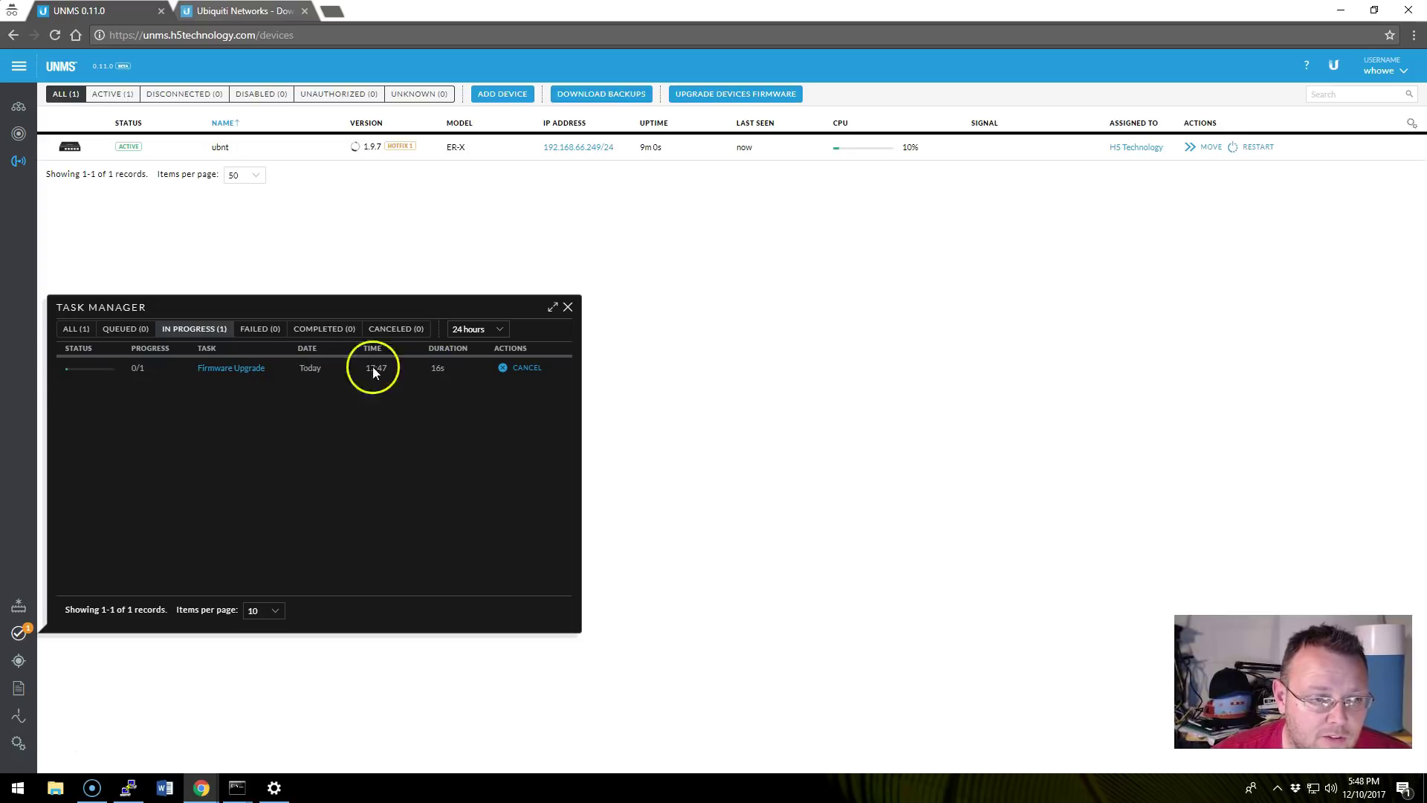
{"action": "left_click", "coordinate": [19, 689]}
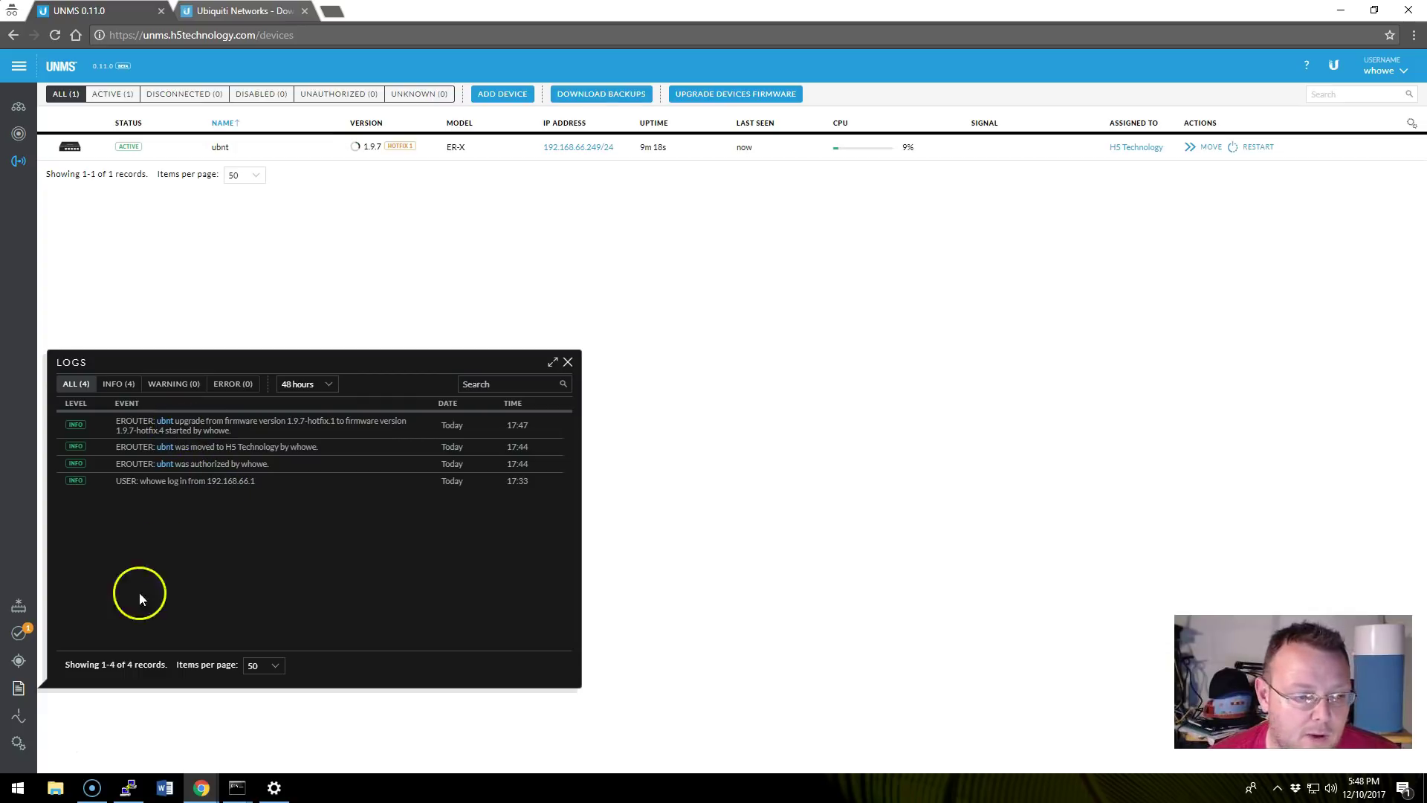
{"action": "left_click", "coordinate": [18, 633]}
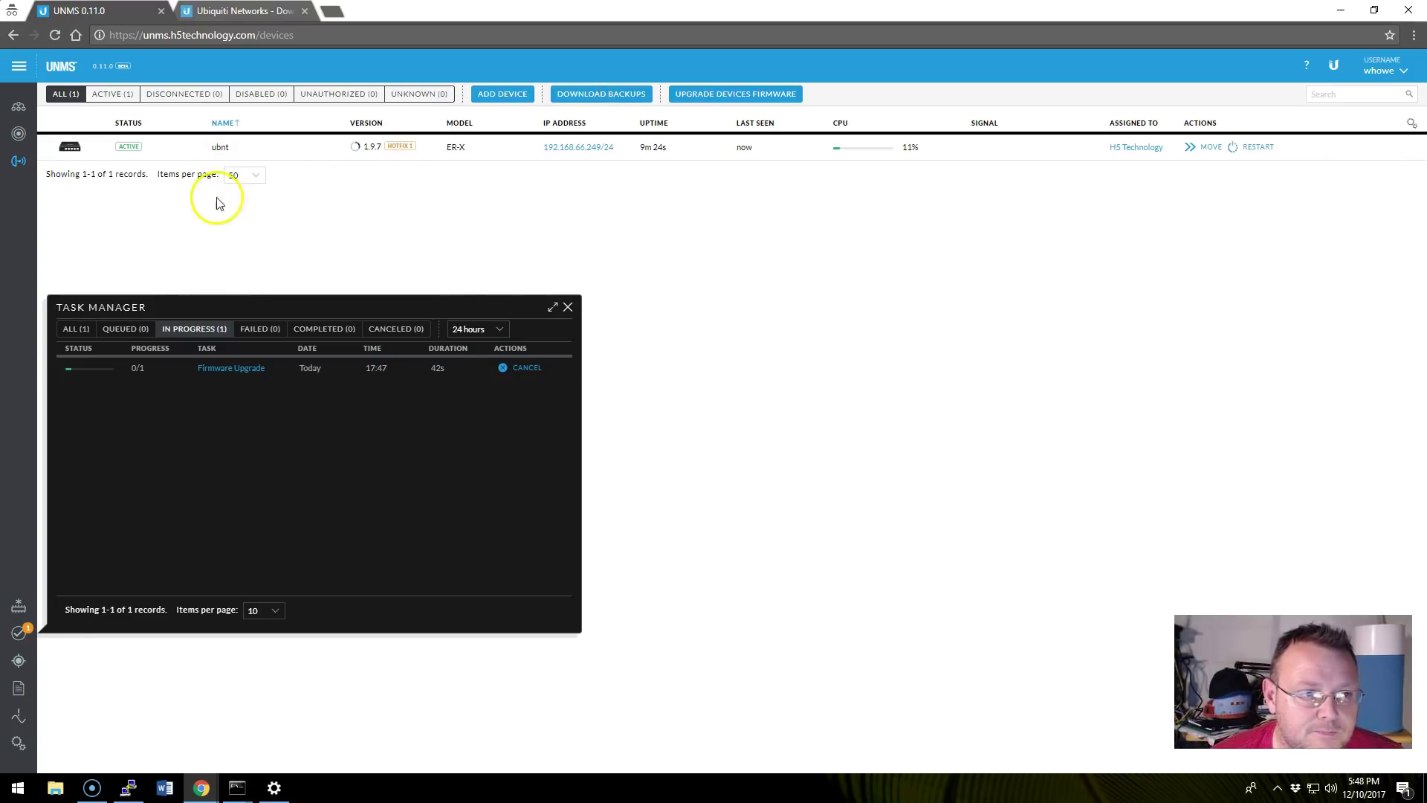
{"action": "left_click", "coordinate": [568, 307]}
Show the ubnt router's Backups list with its 17:45 backup, then check the firmware upgrade task's progress.
{"action": "left_click", "coordinate": [167, 158]}
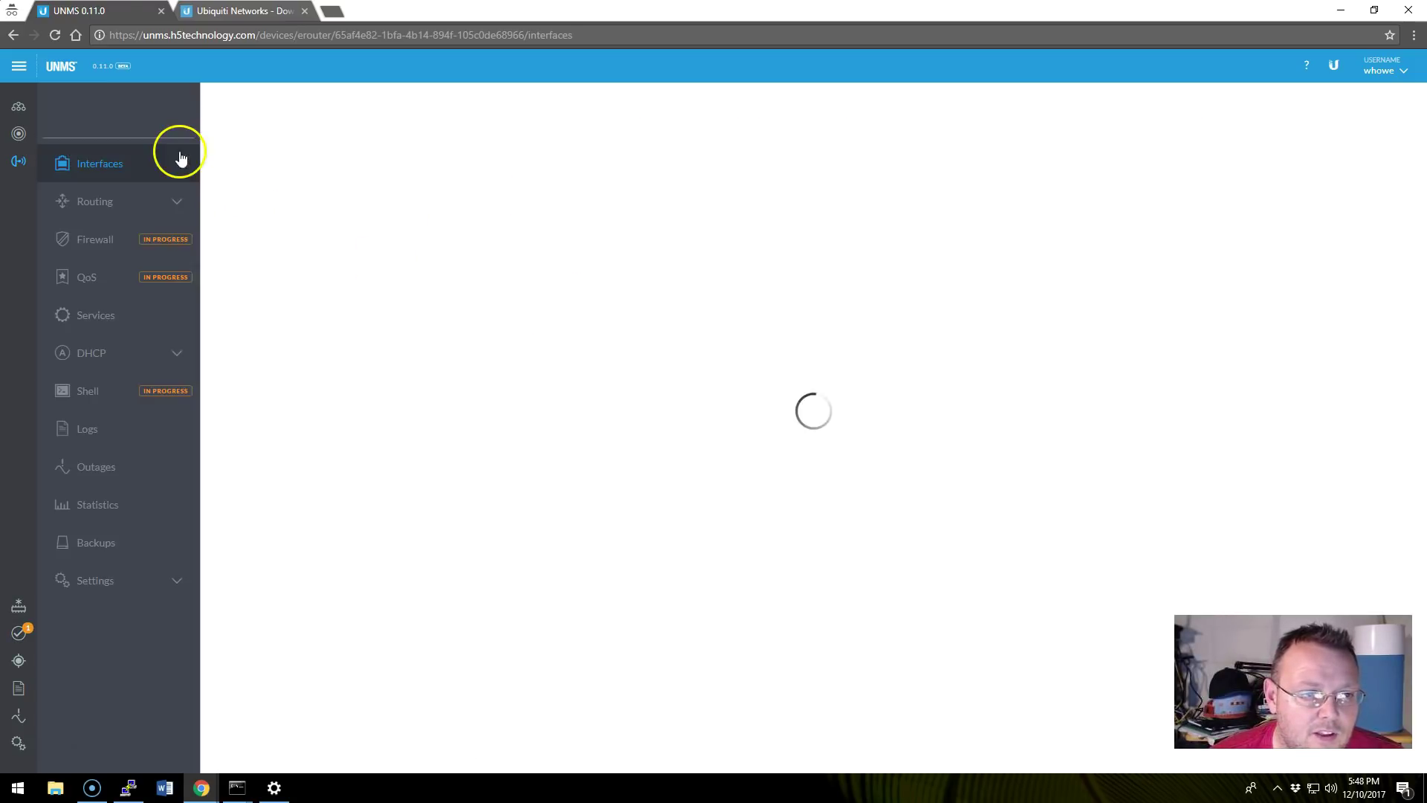
{"action": "left_click", "coordinate": [102, 587]}
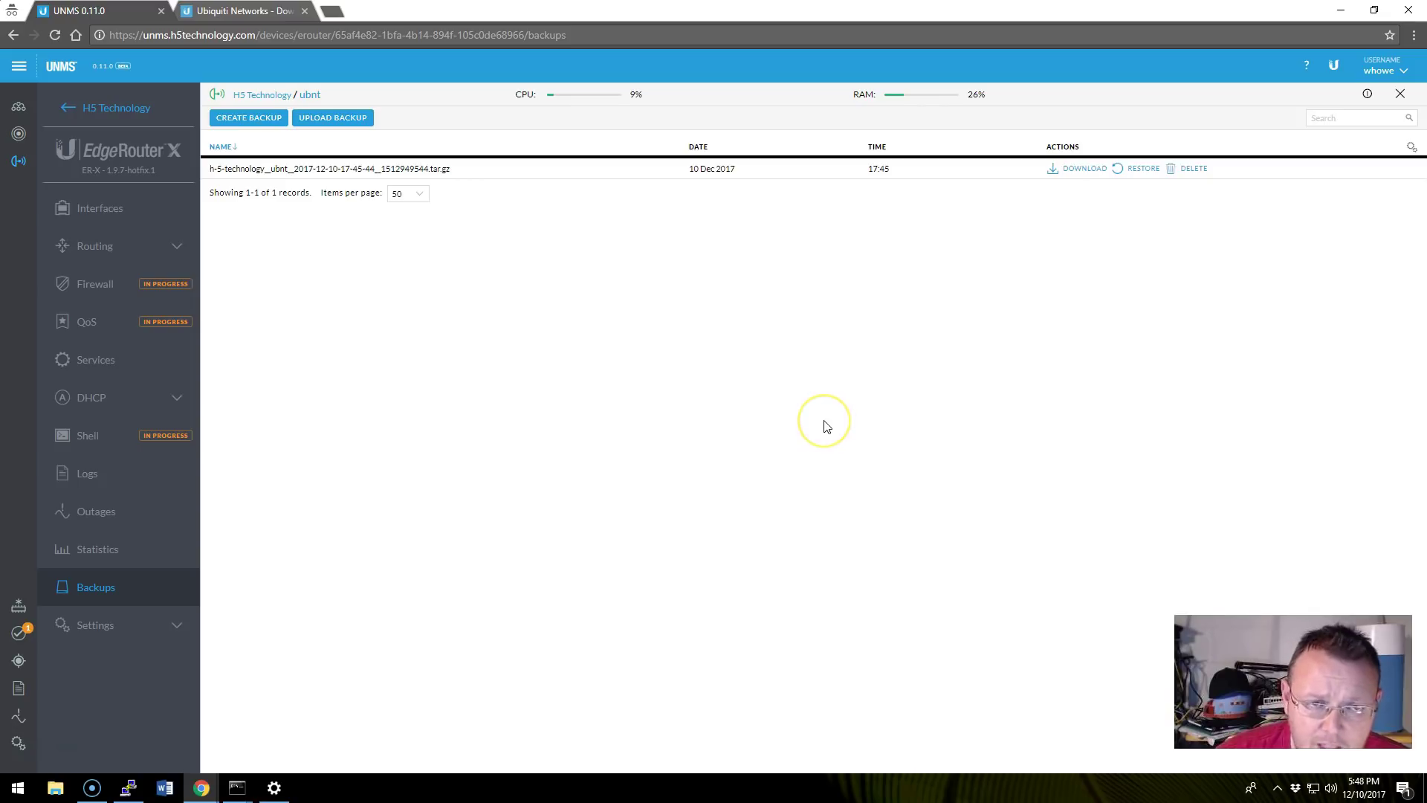
{"action": "left_click", "coordinate": [767, 391]}
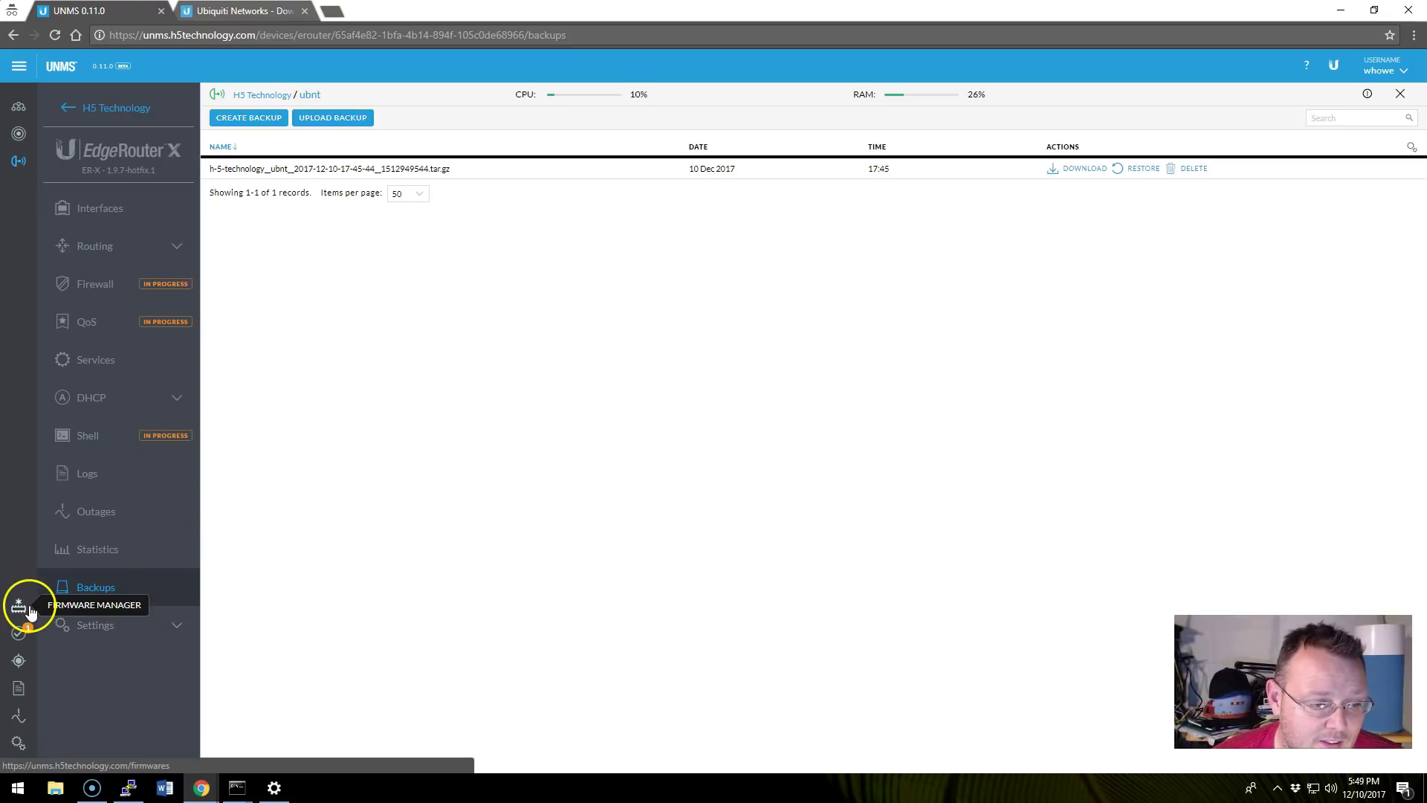
{"action": "left_click", "coordinate": [16, 633]}
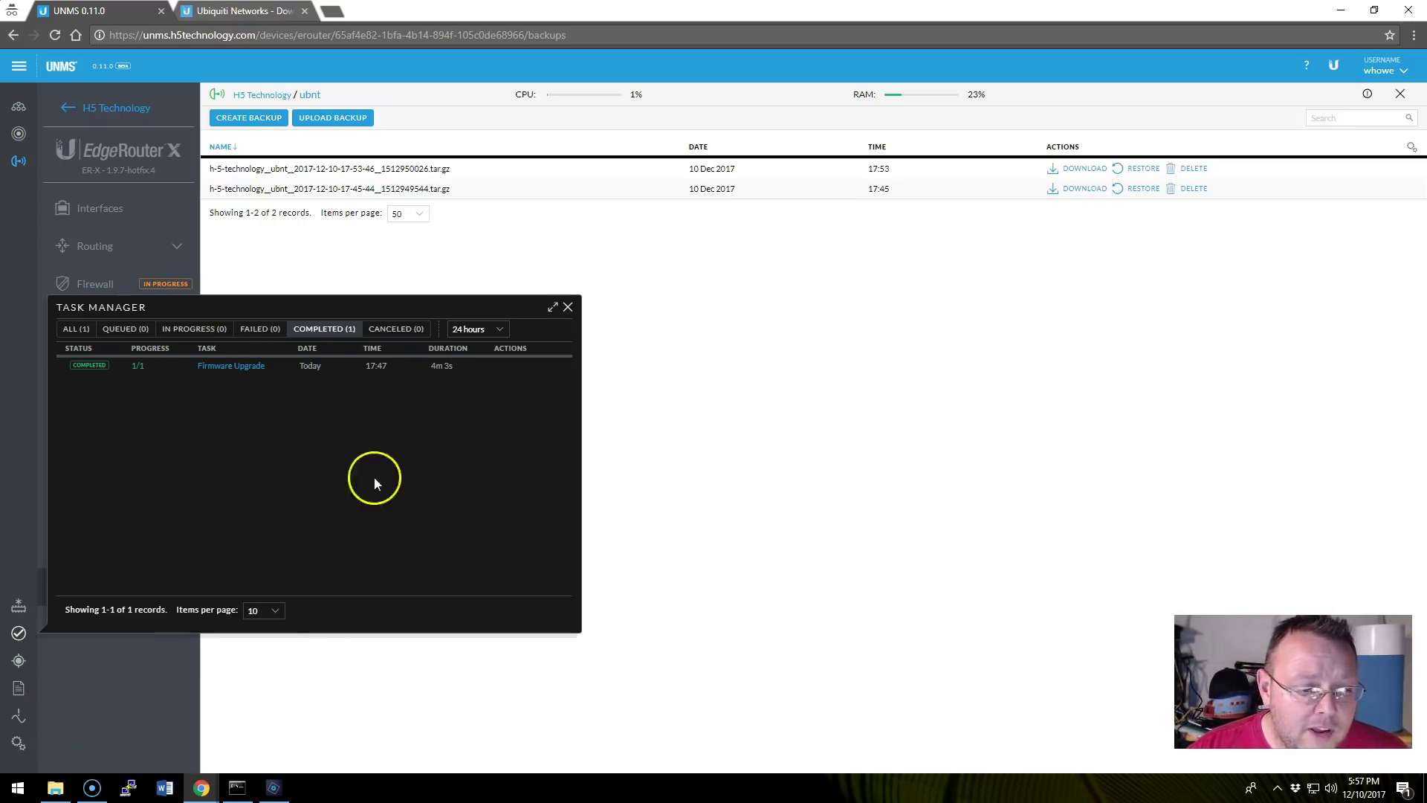
Close the completed task list and verify the firmware reads 1.9.7-hotfix.4, with 17:53 and 17:45 backups.
{"action": "left_click", "coordinate": [569, 308]}
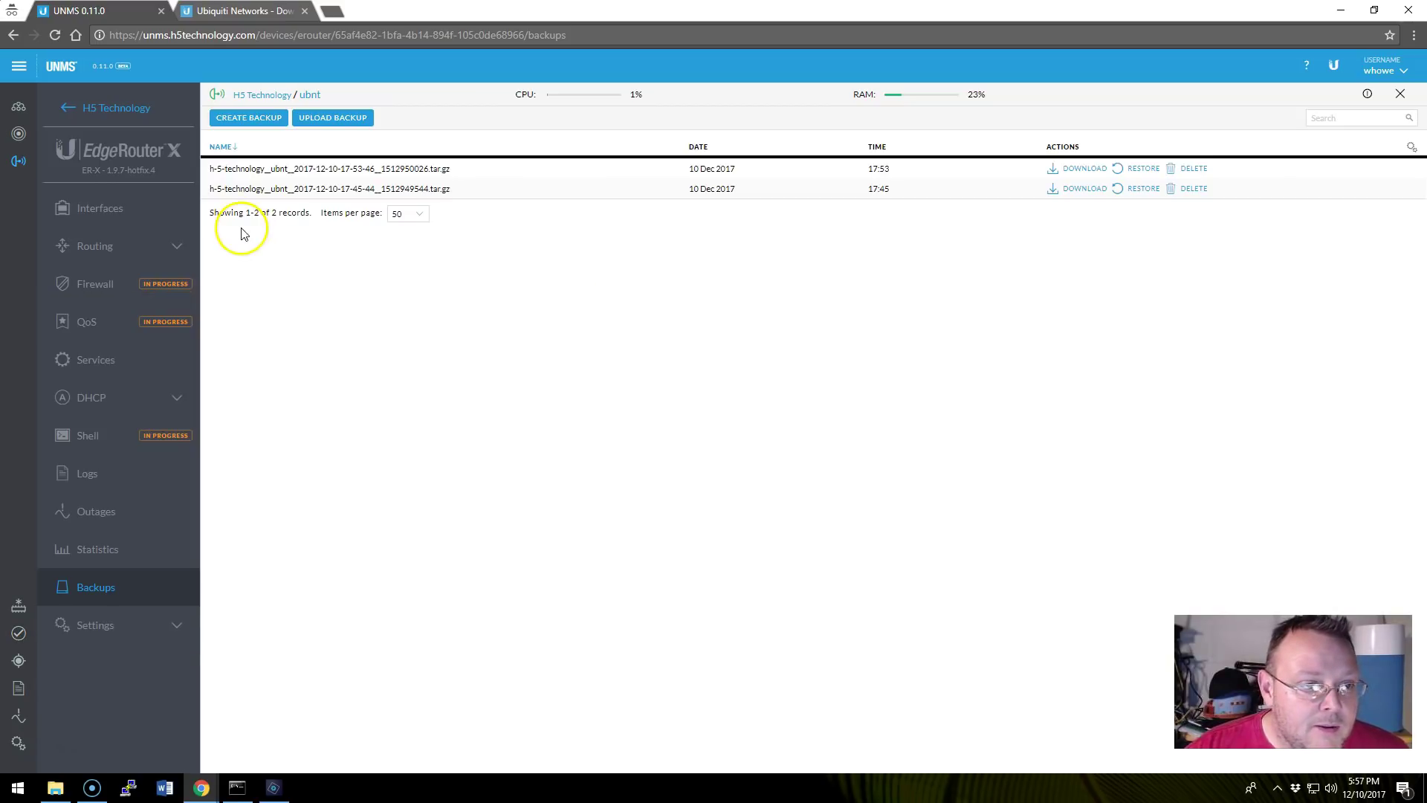
{"action": "left_click_drag", "start_coordinate": [81, 173], "coordinate": [303, 175]}
{"action": "left_click", "coordinate": [701, 167]}
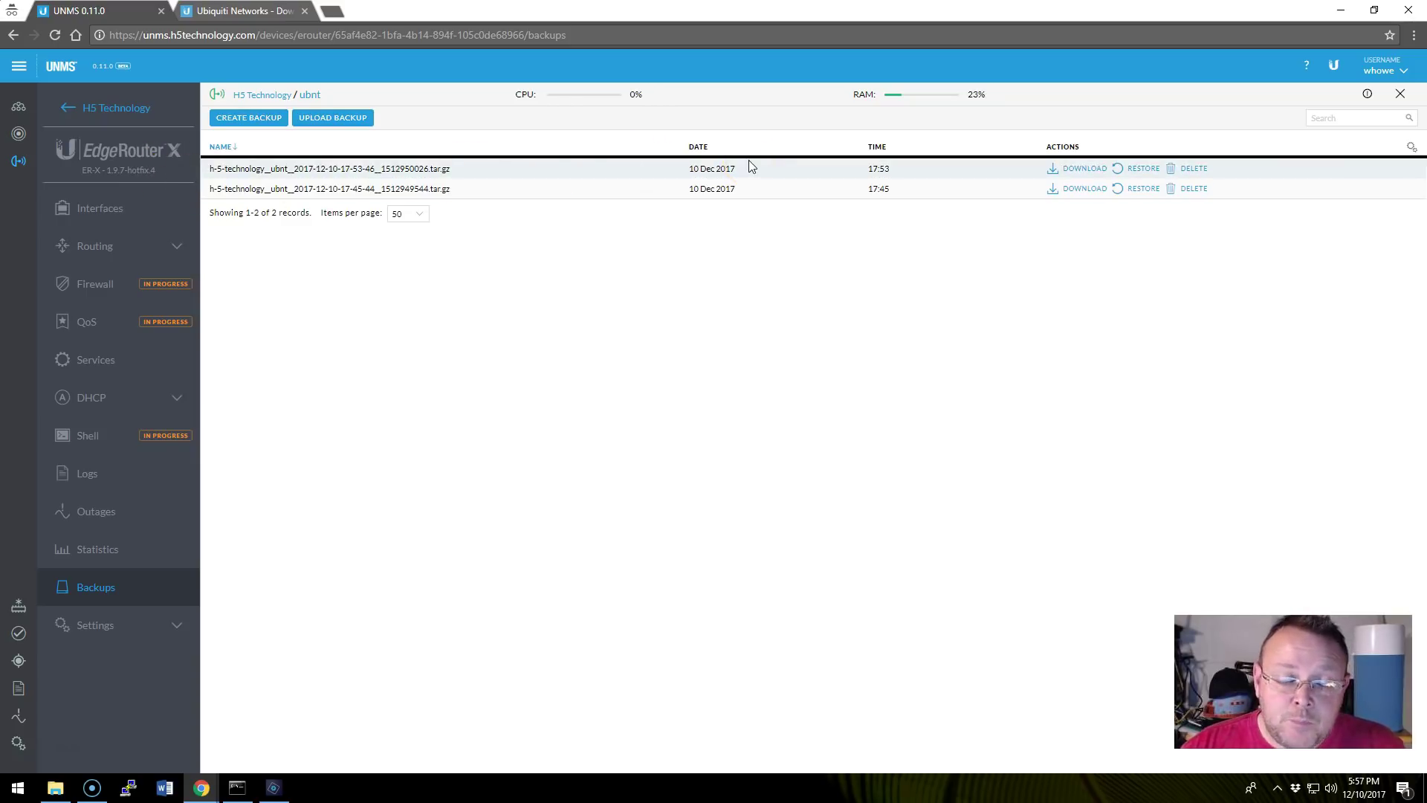
Browse the router's Routes and OSPF pages, then return to its six-port Interfaces table.
{"action": "left_click", "coordinate": [104, 246]}
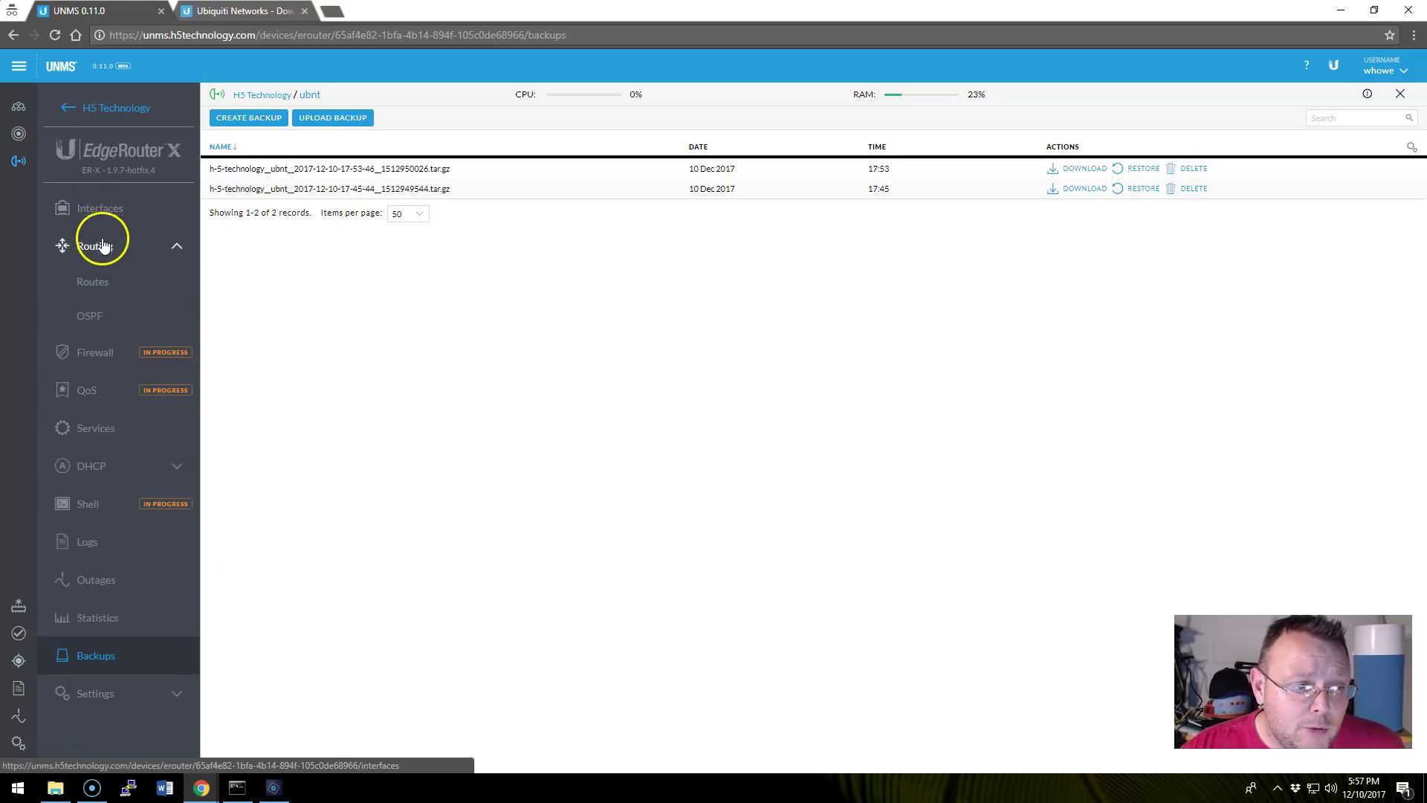
{"action": "left_click", "coordinate": [92, 281]}
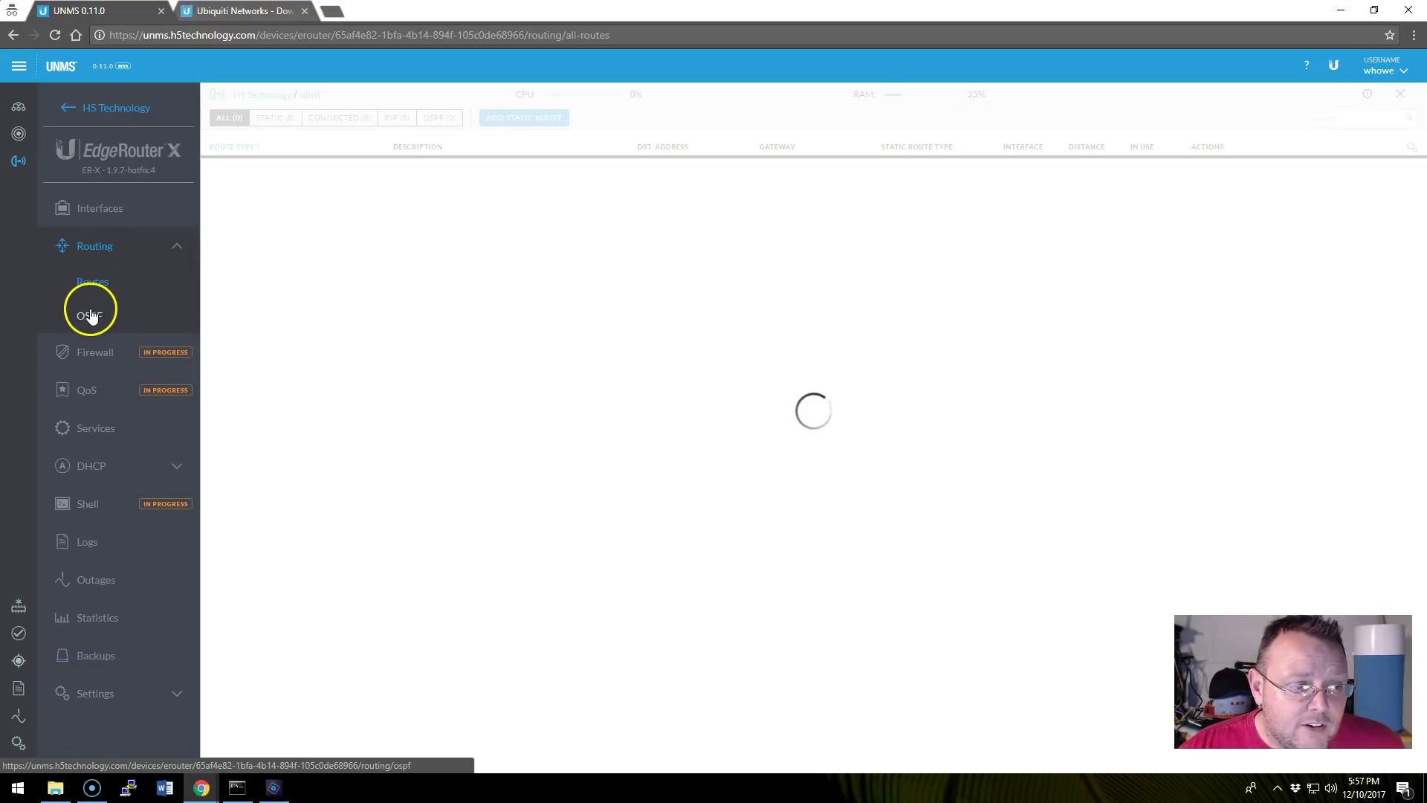
{"action": "left_click", "coordinate": [90, 316]}
{"action": "left_click", "coordinate": [95, 281]}
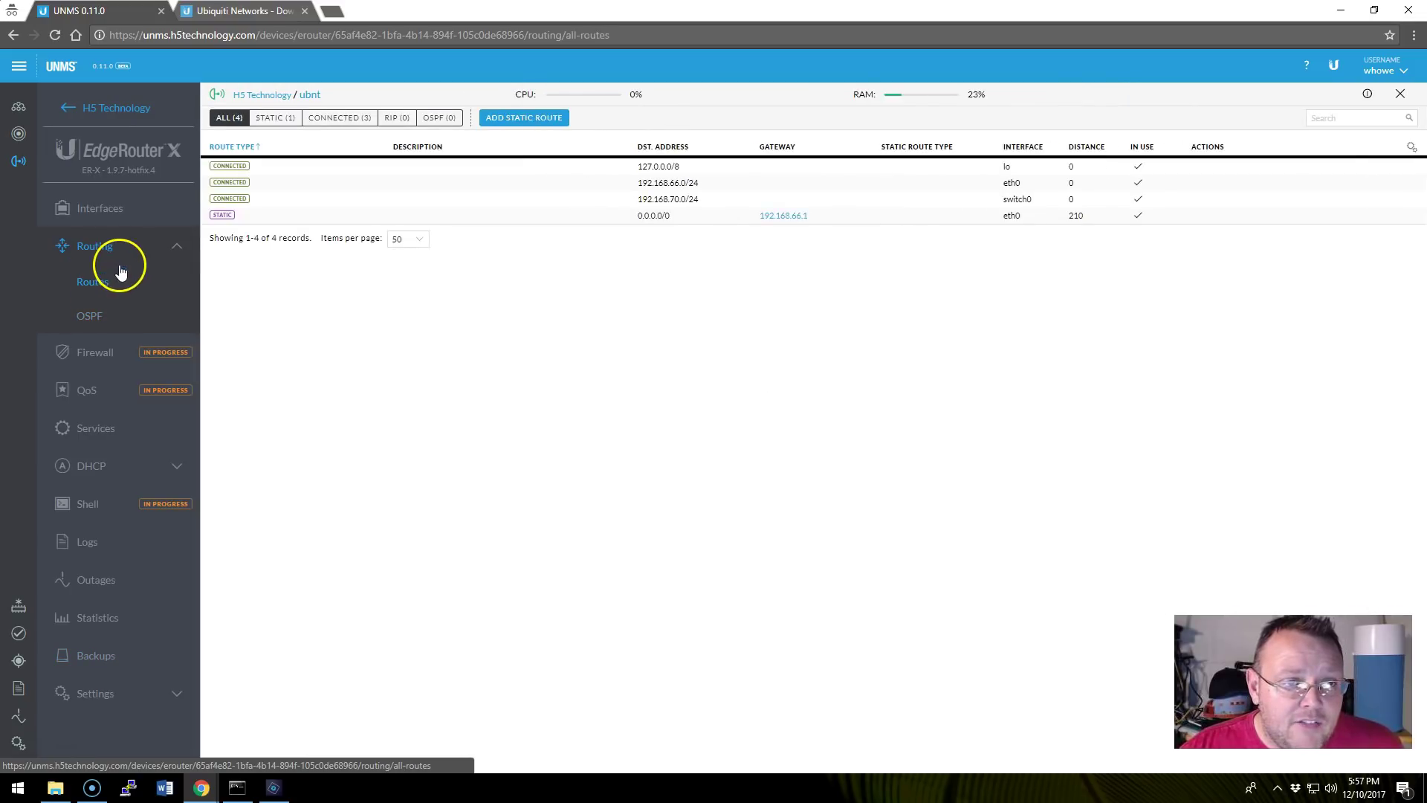
{"action": "left_click", "coordinate": [100, 311]}
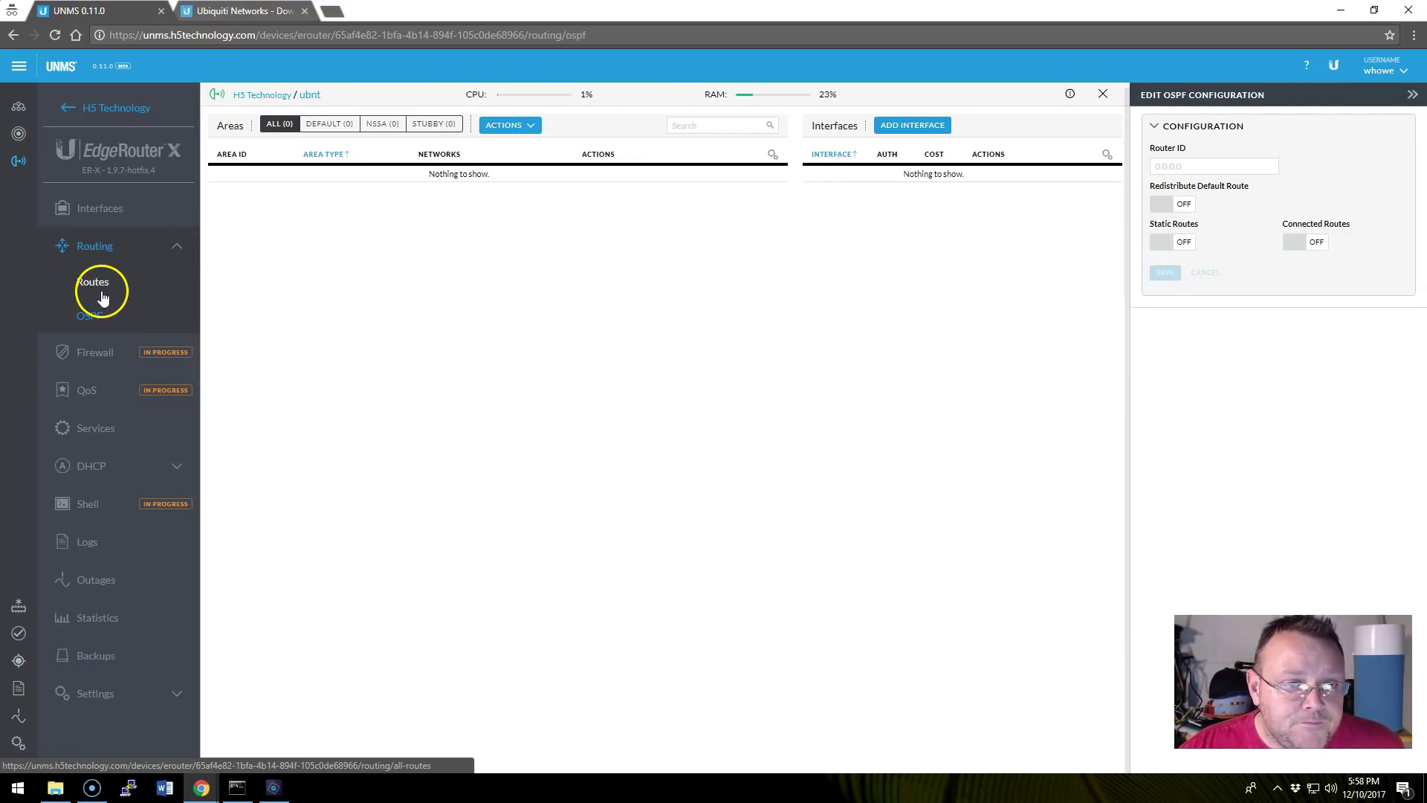
{"action": "left_click", "coordinate": [103, 296]}
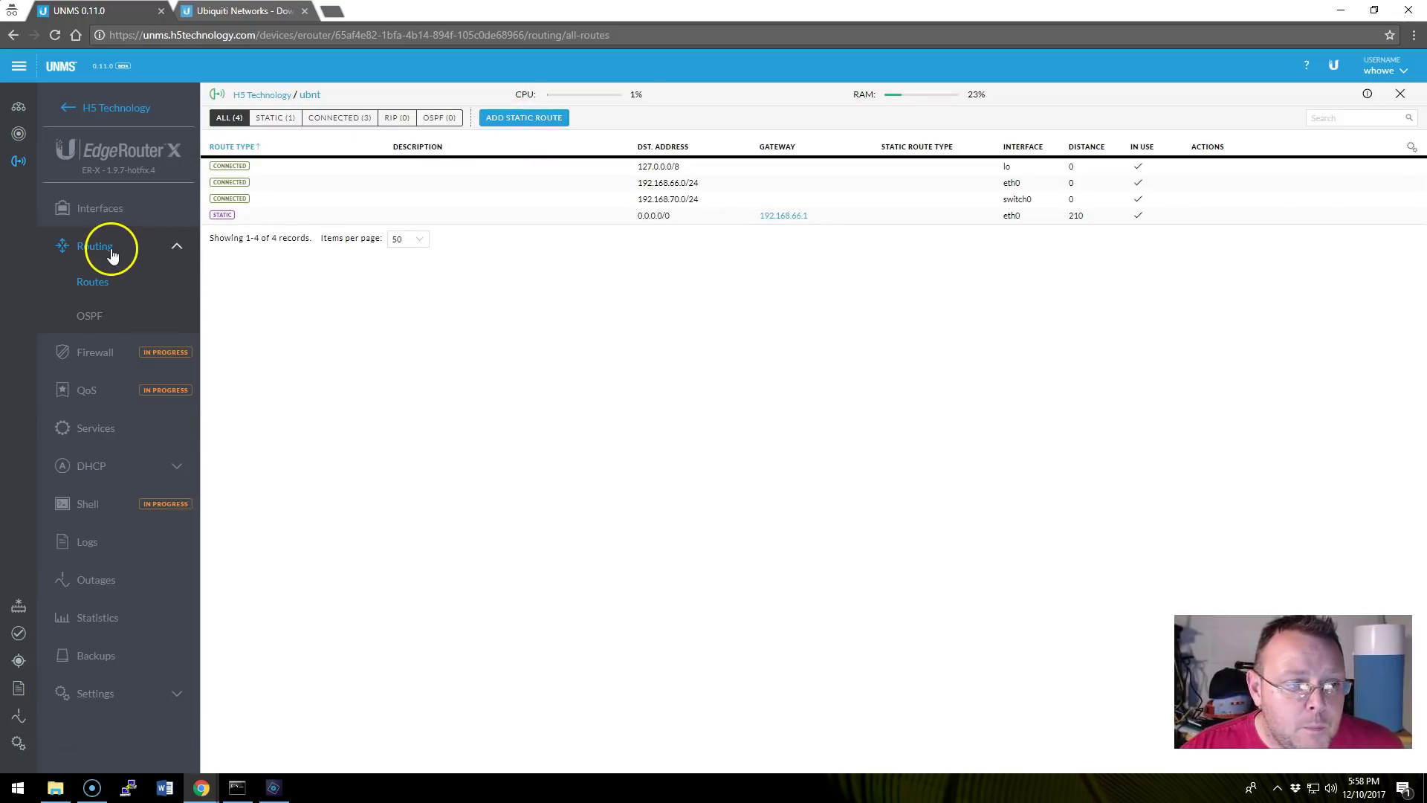
{"action": "left_click", "coordinate": [110, 253]}
{"action": "left_click", "coordinate": [97, 208]}
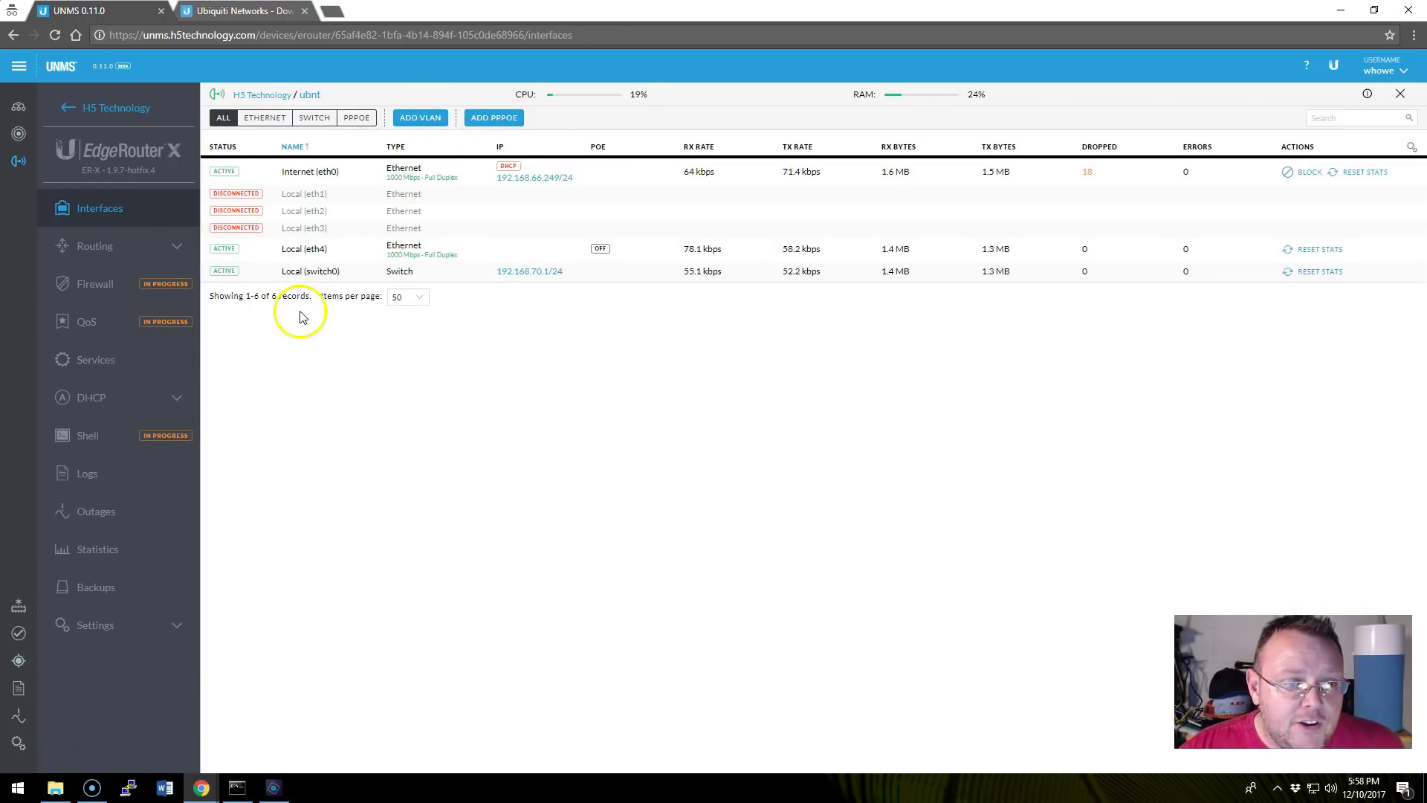
{"action": "left_click", "coordinate": [113, 207]}
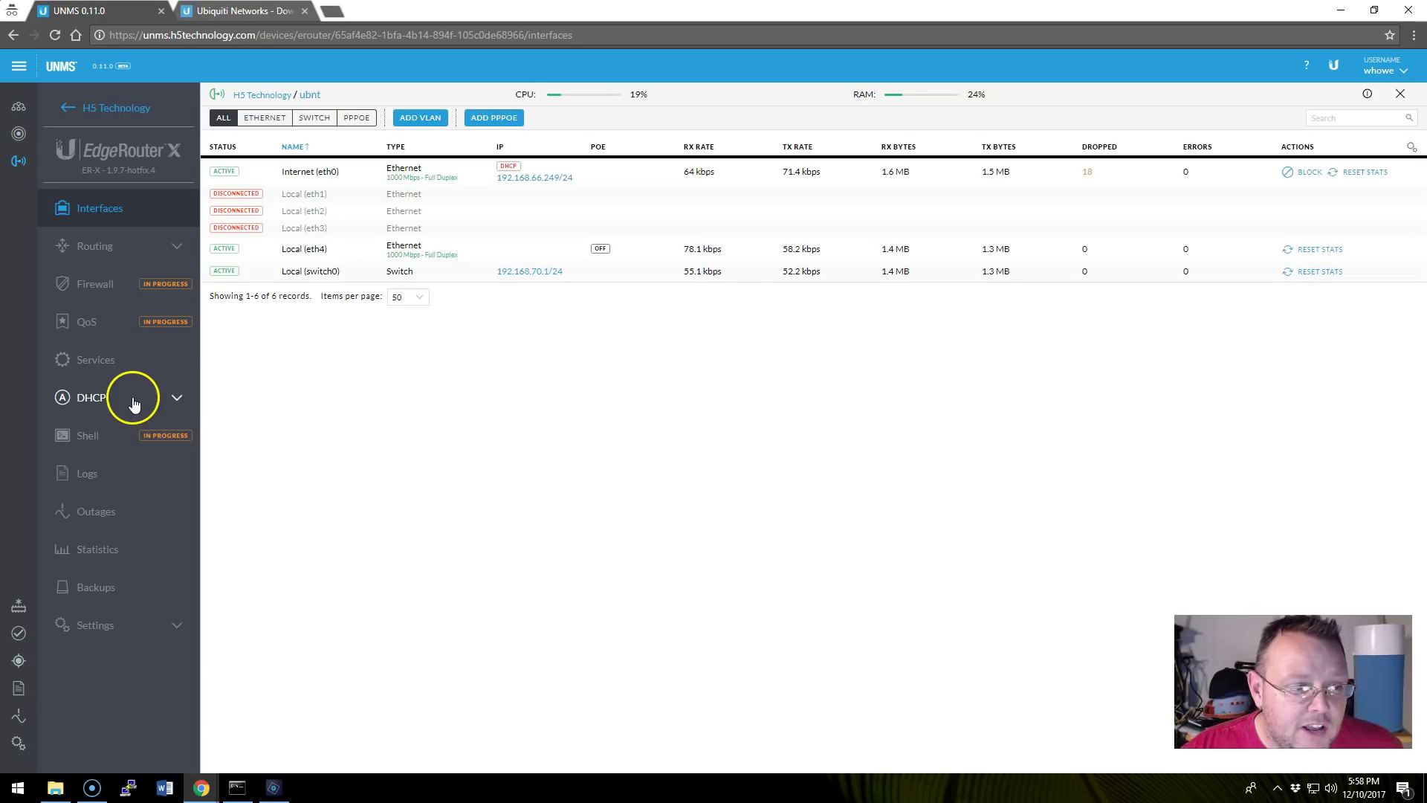